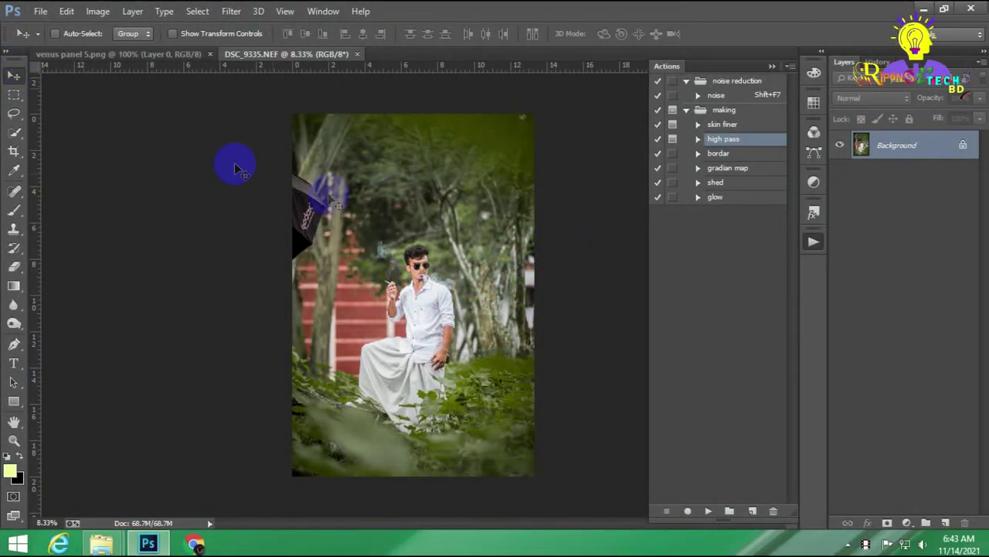
Step: Content-Aware fill the dark object at the photo's upper-left edge at 100% opacity
left_click(14, 94)
left_click_drag(285, 165, 332, 278)
left_click(67, 10)
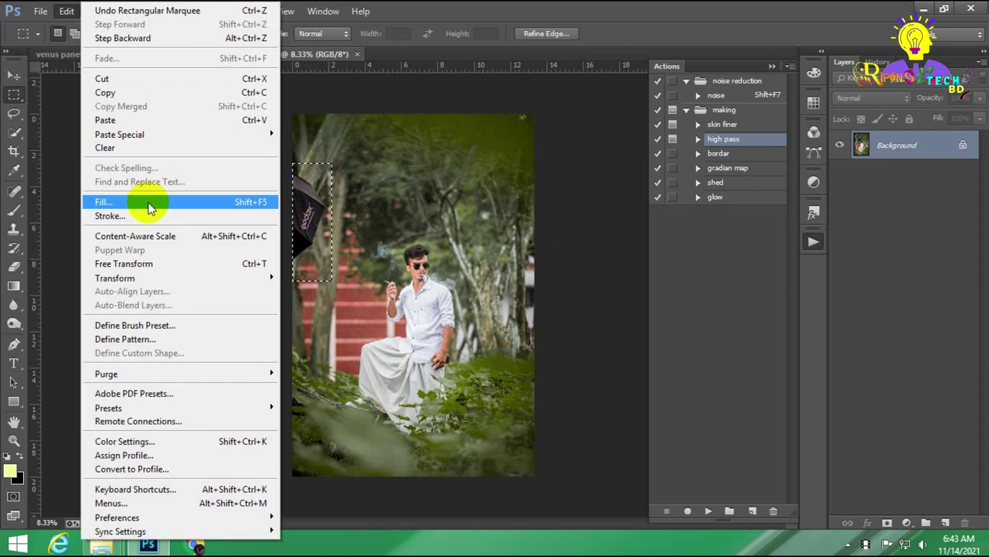
left_click(152, 201)
left_click(577, 151)
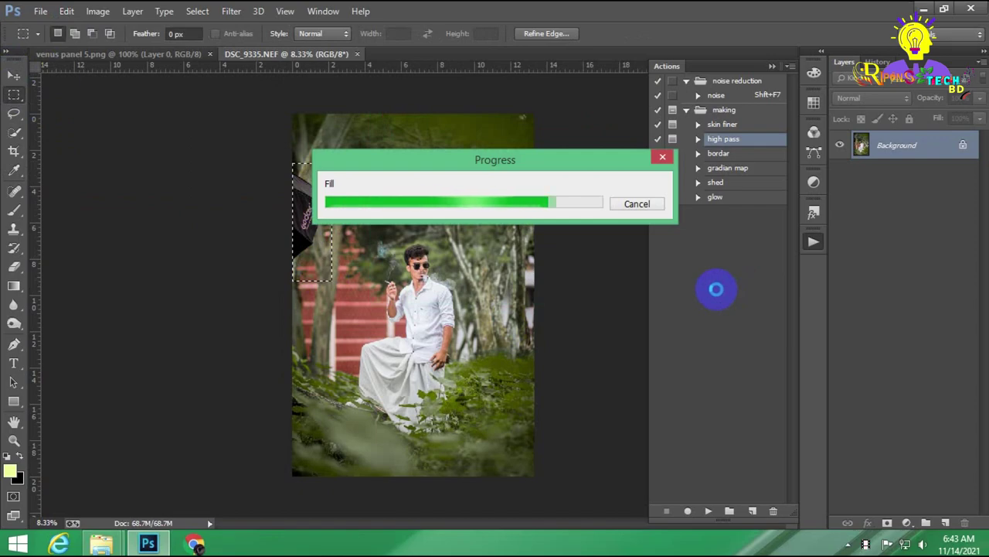
Step: Content-Aware fill the stair patch beside the tree
key("ctrl+d")
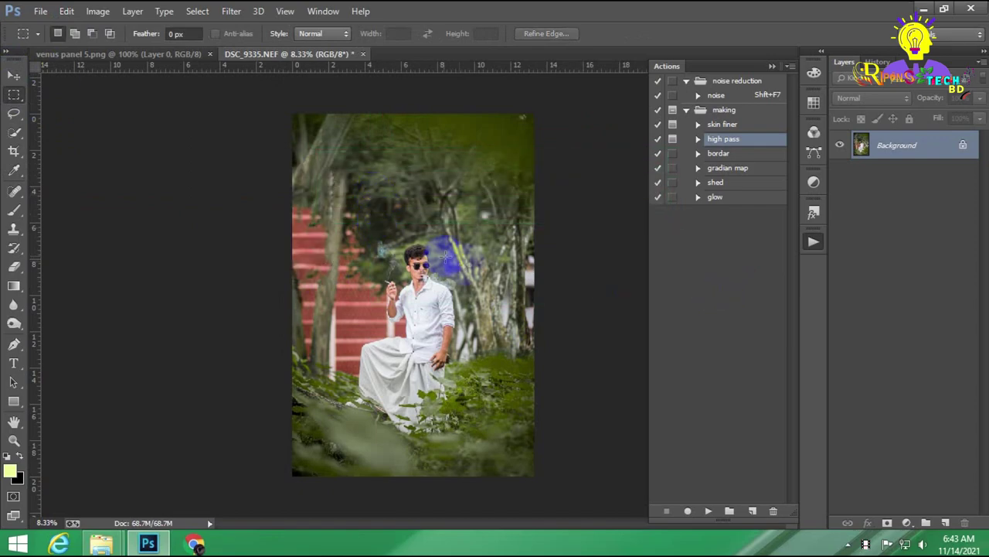
left_click_drag(301, 225, 344, 284)
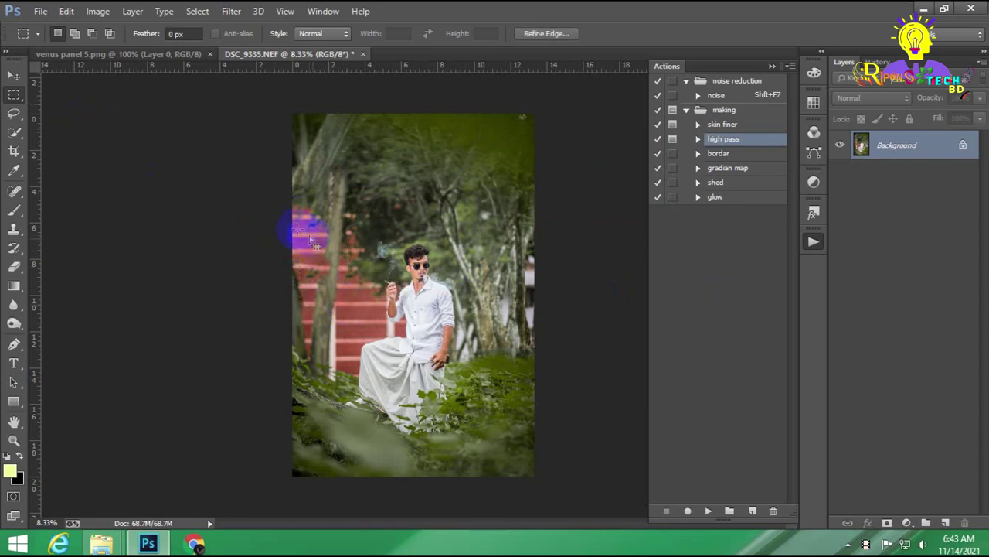
scroll(334, 261, "up", 2)
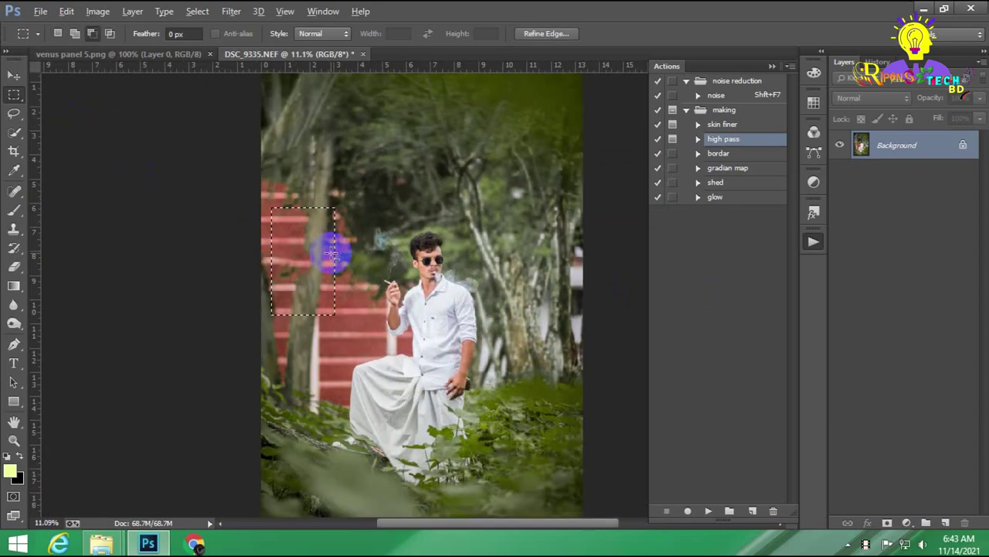
left_click(67, 11)
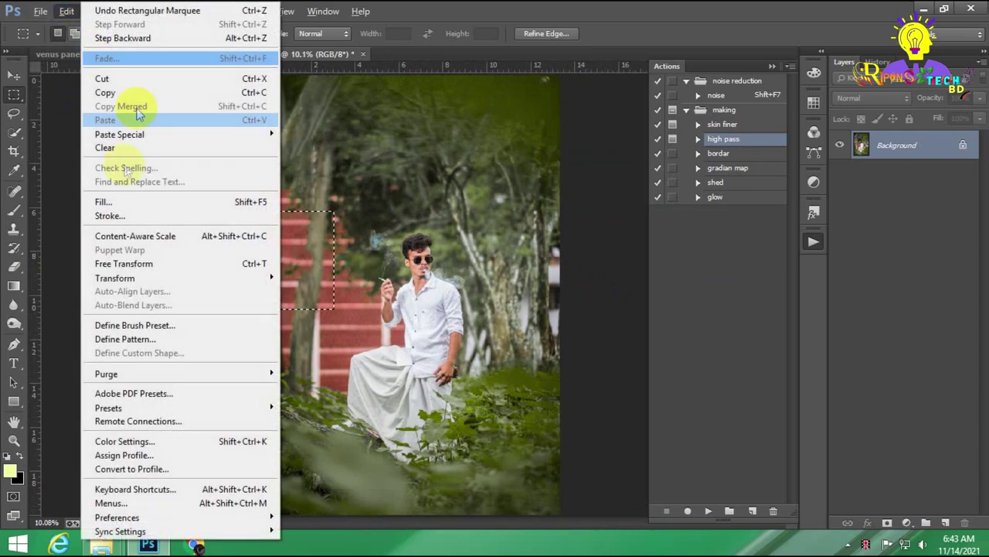
left_click(119, 204)
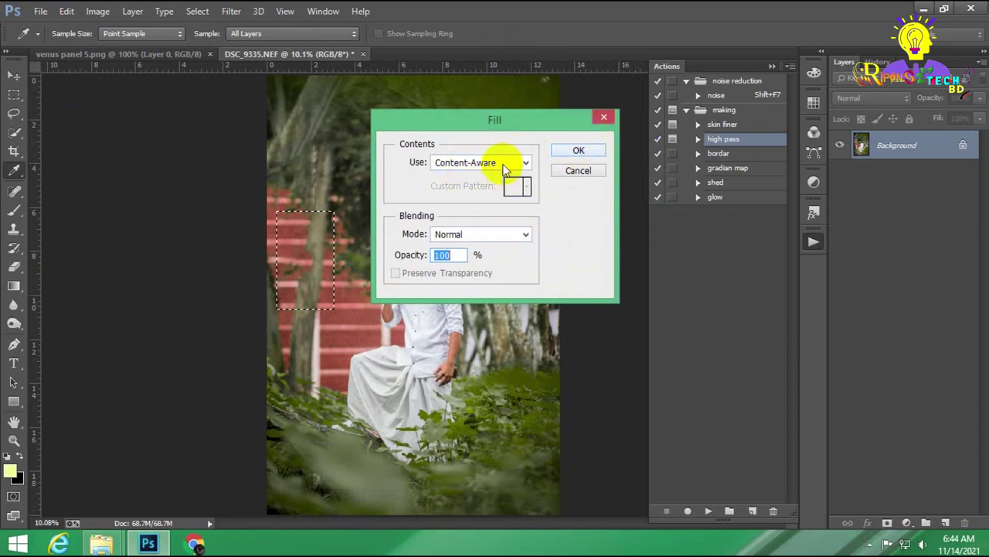
left_click(504, 163)
left_click(456, 223)
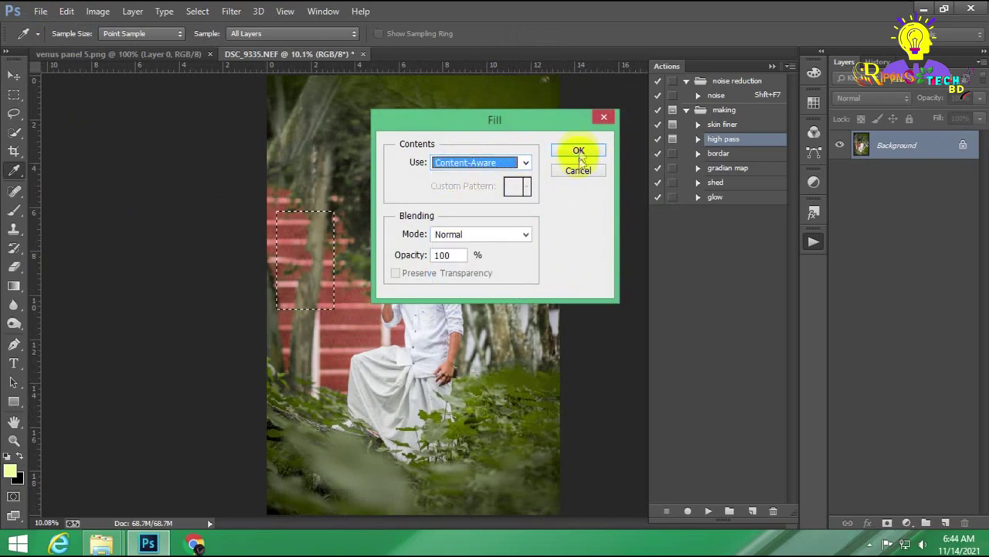
left_click(579, 152)
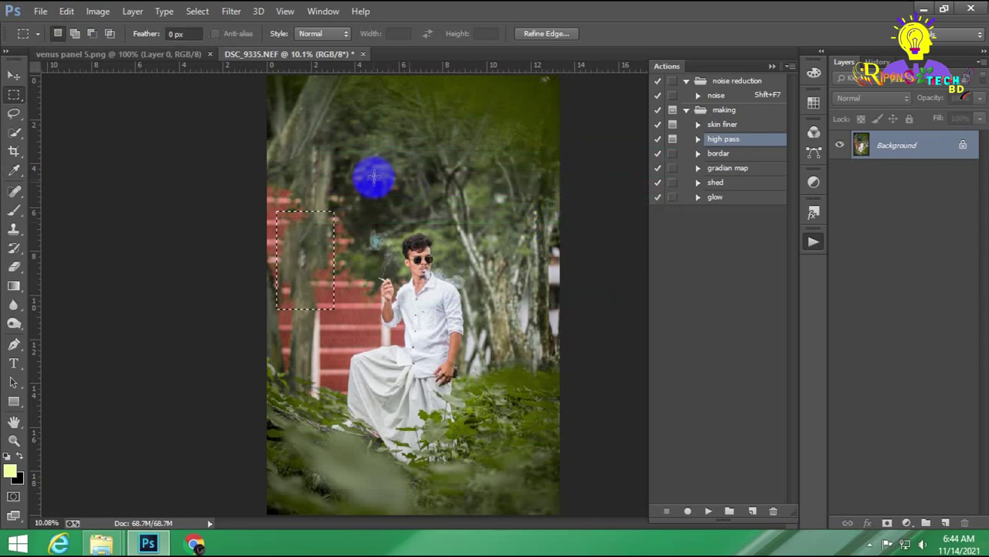
Step: Switch to the Move tool and check the taskbar's hidden notification icons
scroll(413, 293, "down", 3)
scroll(458, 275, "up", 1)
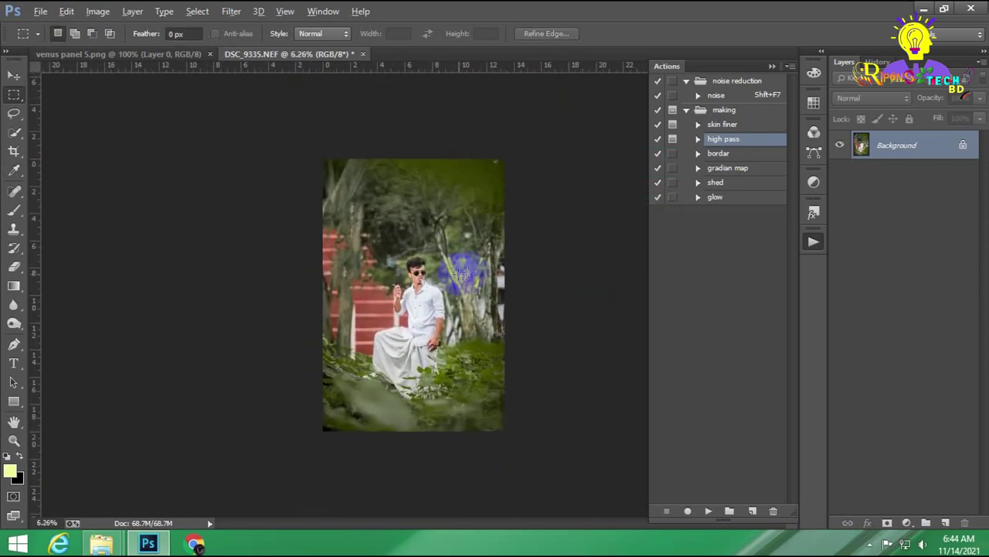
scroll(436, 336, "up", 2)
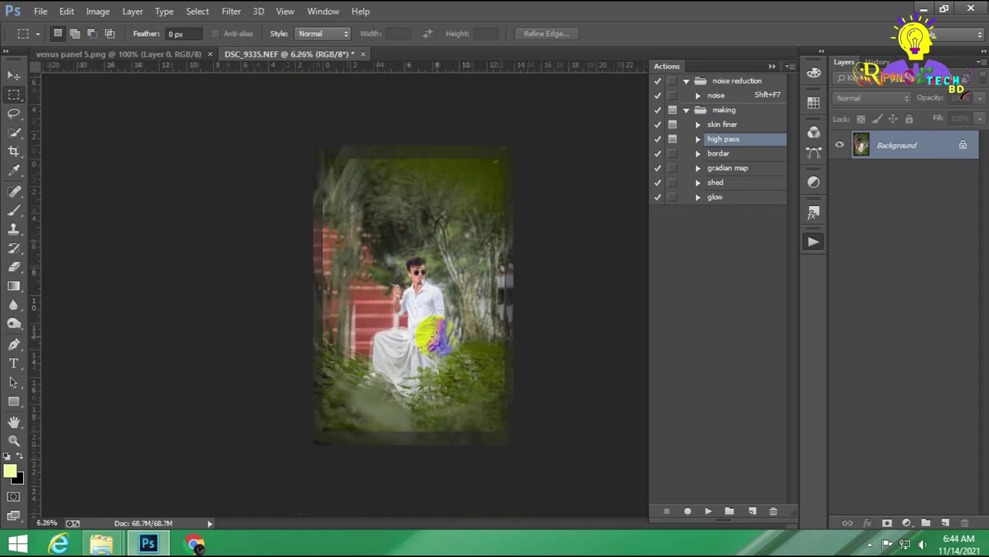
scroll(435, 336, "up", 1)
left_click(13, 75)
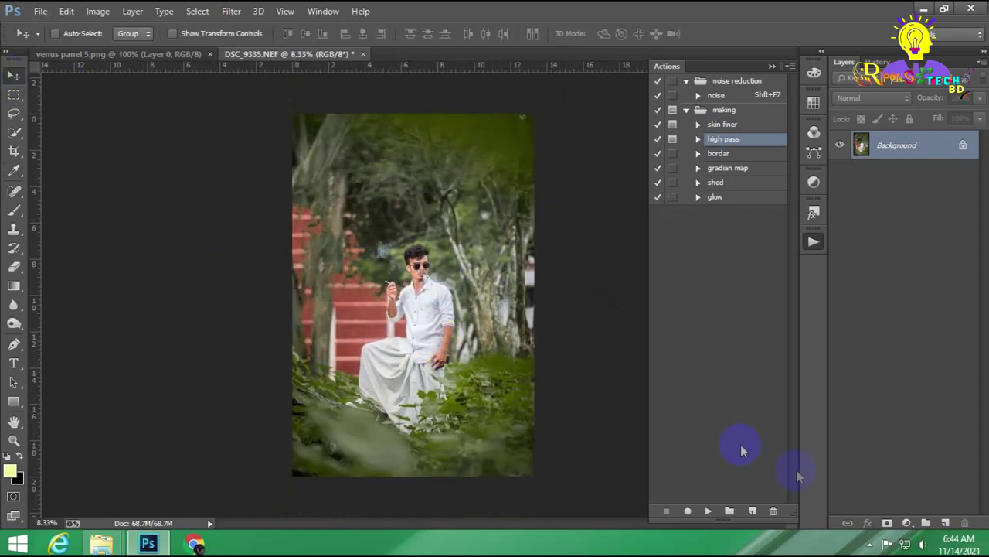
left_click(870, 543)
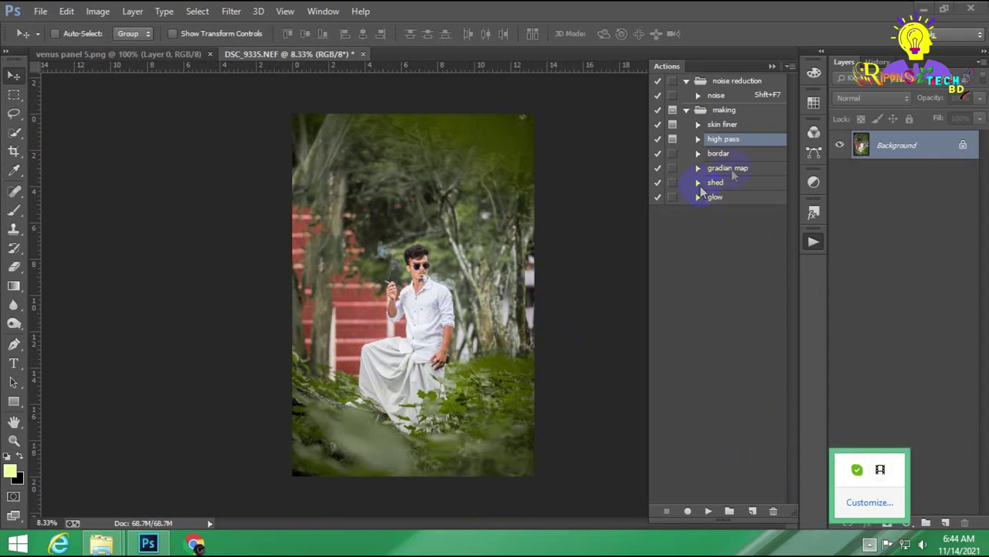
left_click(733, 174)
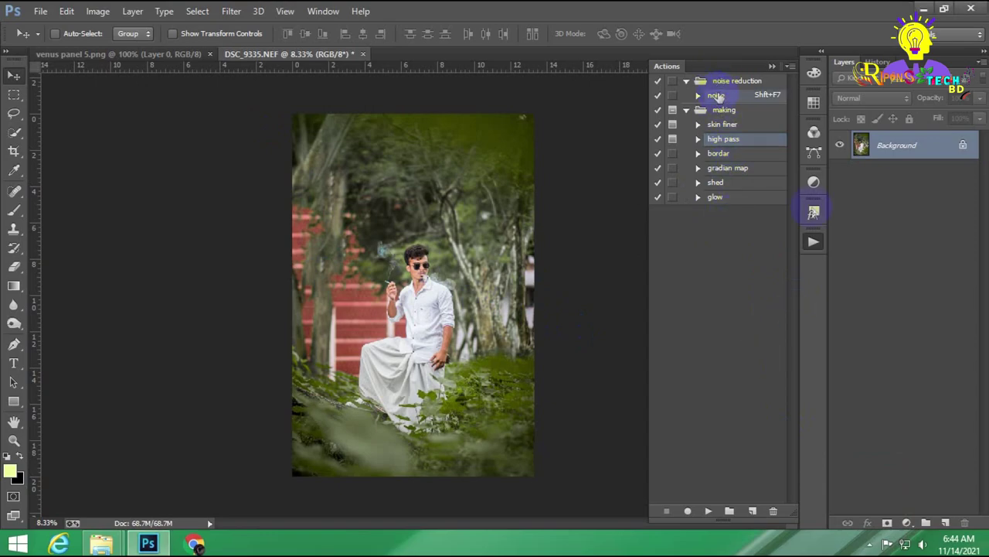
Step: Play the 'noise' action so Noiseware Professional denoises the photo
left_click(718, 97)
left_click(710, 511)
left_click(456, 212)
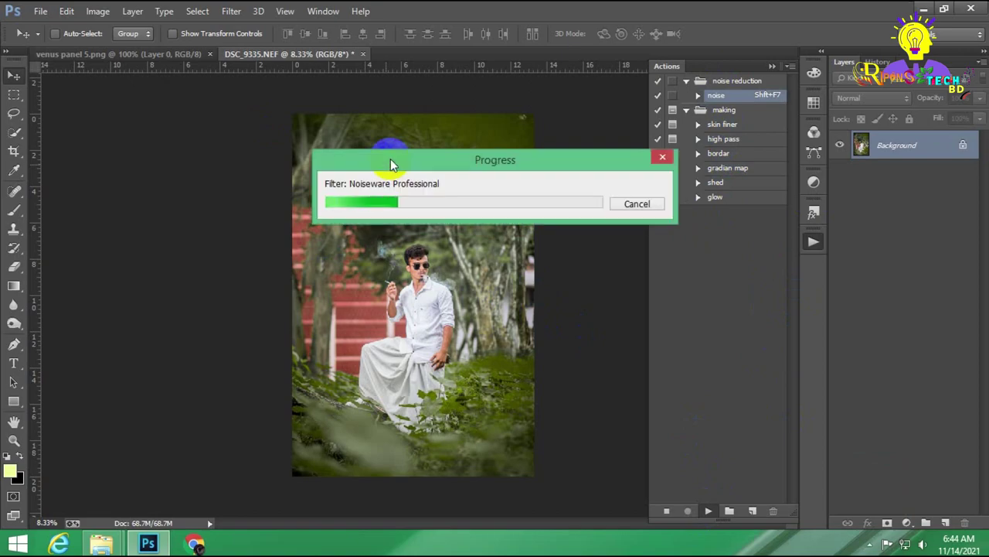
Step: Browse This PC in File Explorer, then return to Photoshop and select the 'skin finer' action
left_click(104, 545)
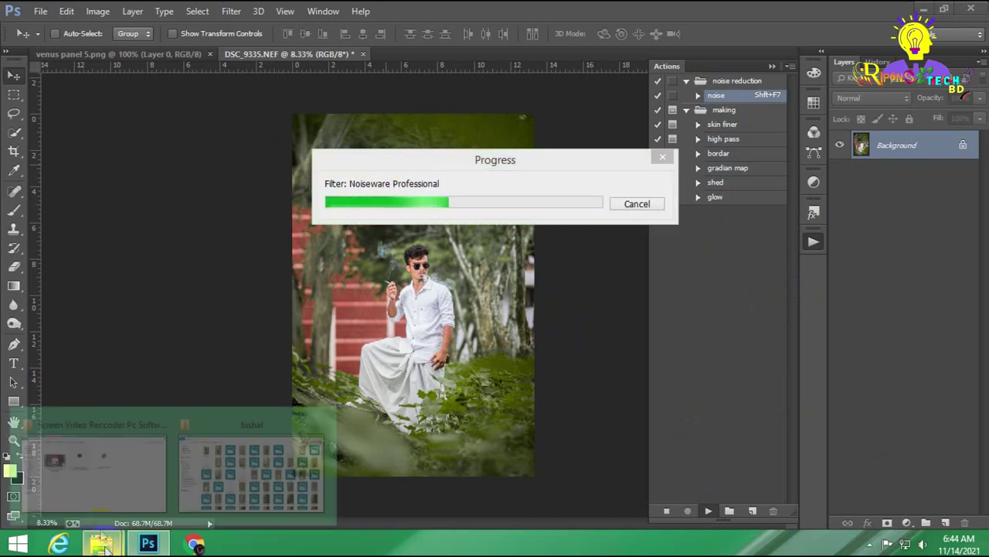
left_click(85, 469)
left_click(44, 186)
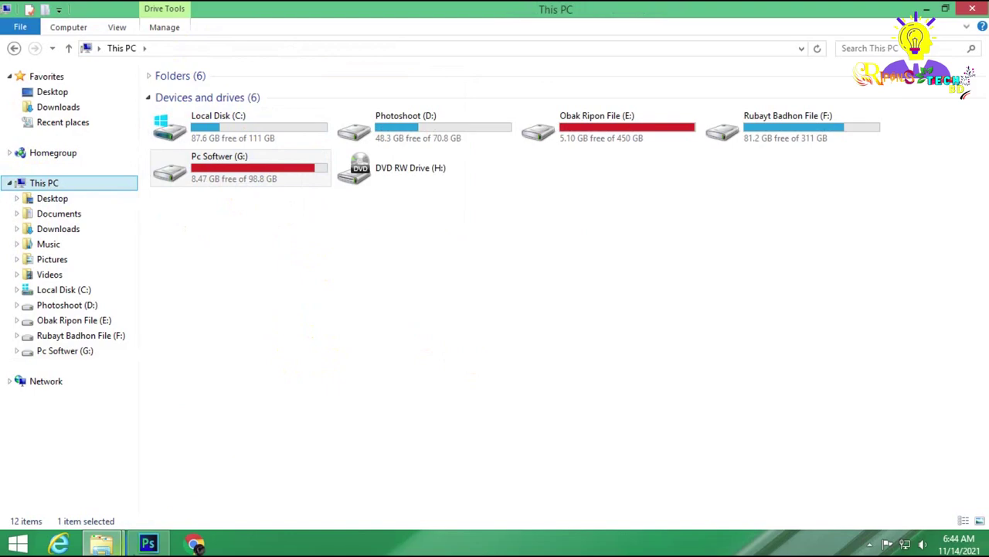
left_click(147, 544)
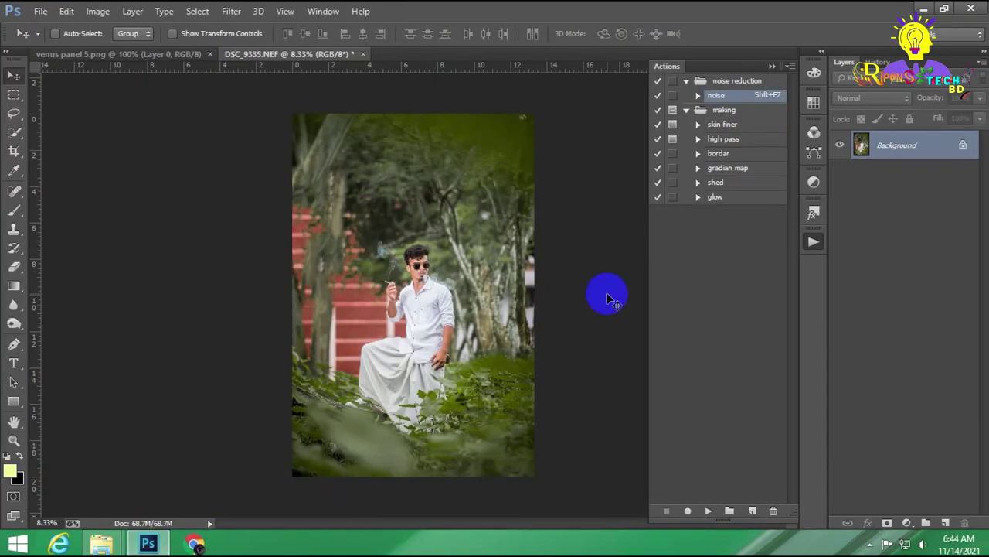
left_click(720, 125)
Step: Run 'skin finer' and set Smoothing 100, Portrait Size 23, Hue -26 and Highlight +18
left_click(706, 512)
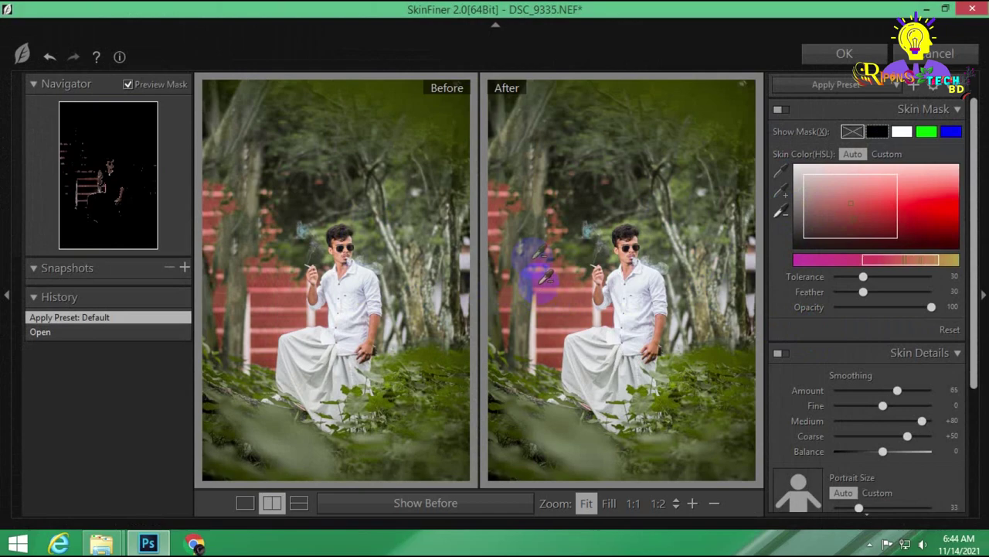
left_click(539, 272)
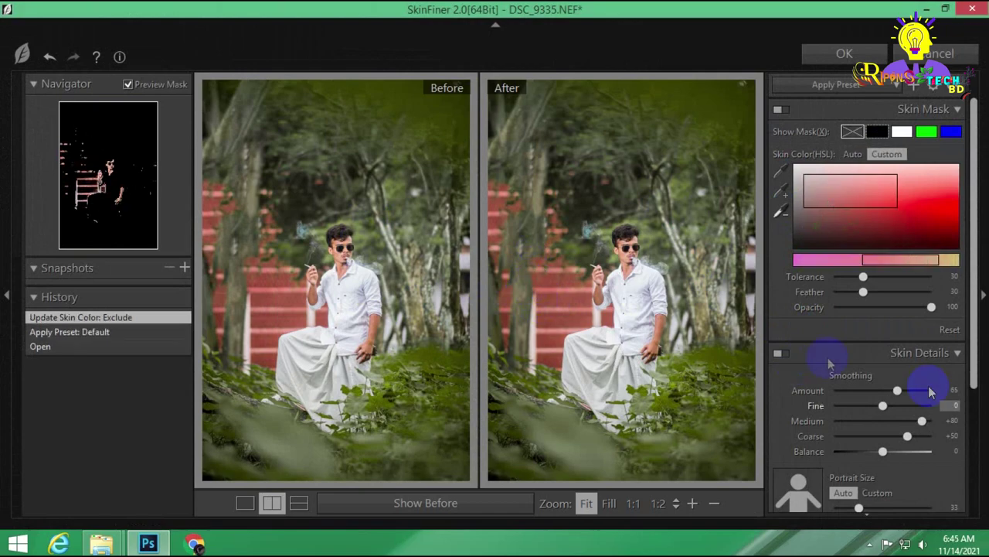
mouse_move(896, 390)
left_mouse_down()
mouse_move(932, 391)
mouse_move(853, 406)
left_mouse_up()
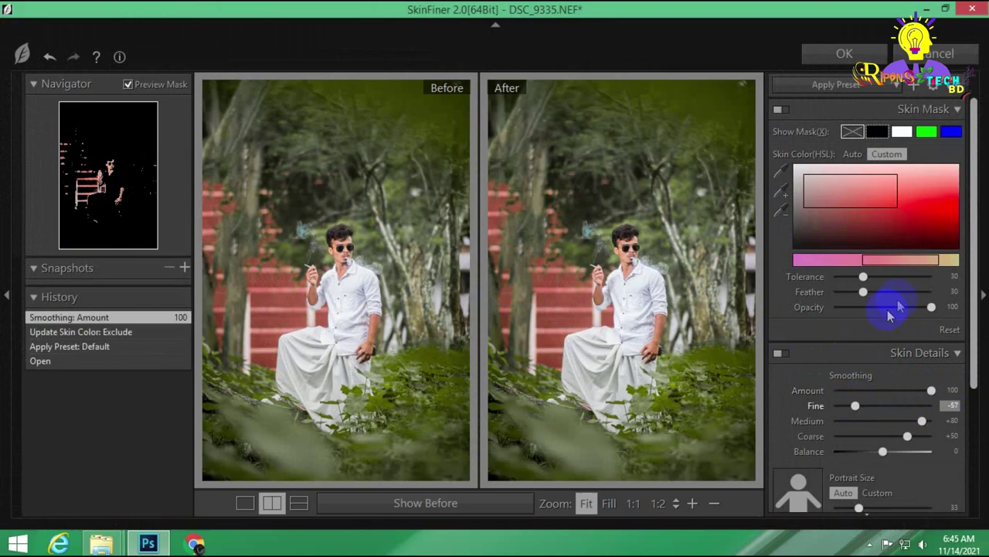
scroll(883, 309, "down", 3)
left_click_drag(858, 328, 848, 325)
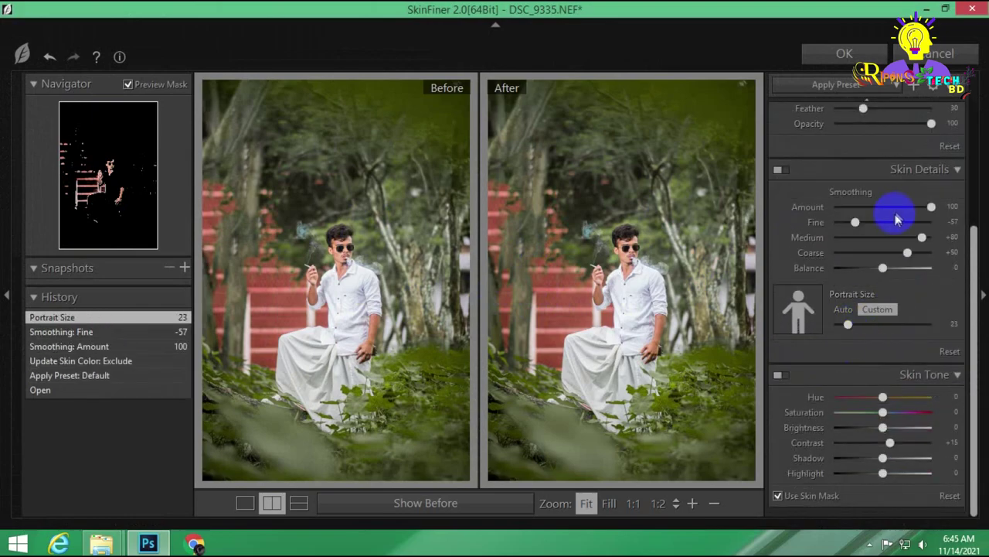
left_click(883, 398)
left_click_drag(875, 399, 897, 414)
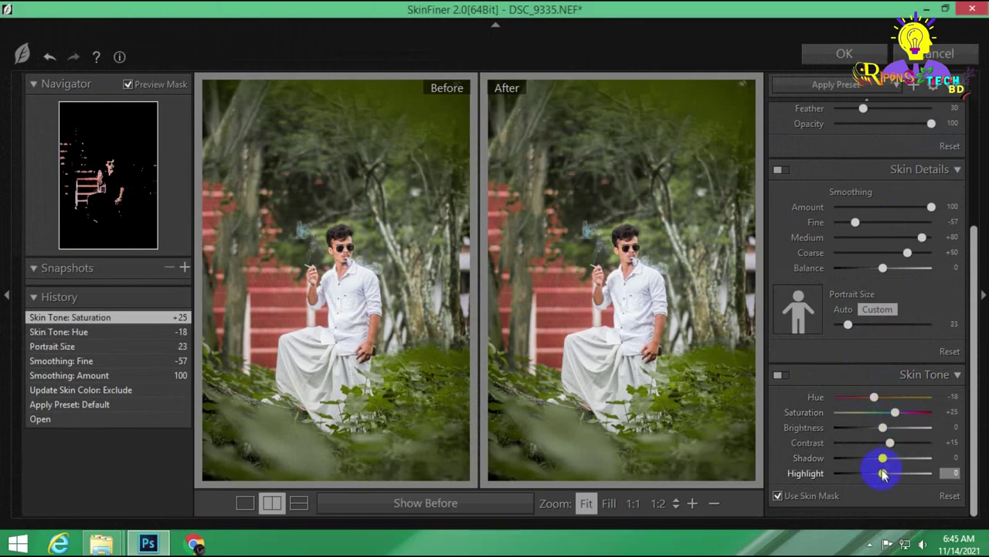
left_click_drag(893, 475, 891, 474)
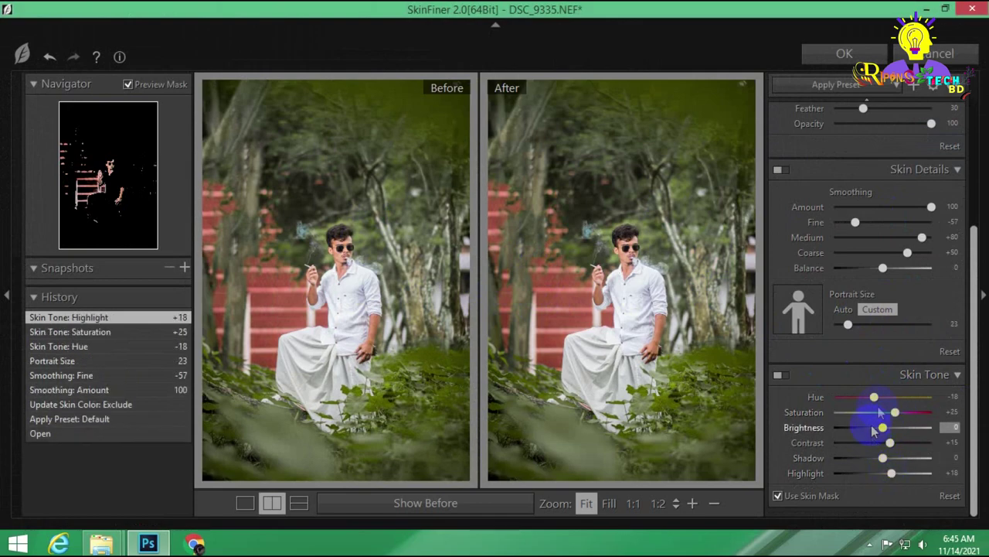
left_click(875, 399)
left_click_drag(872, 401, 871, 397)
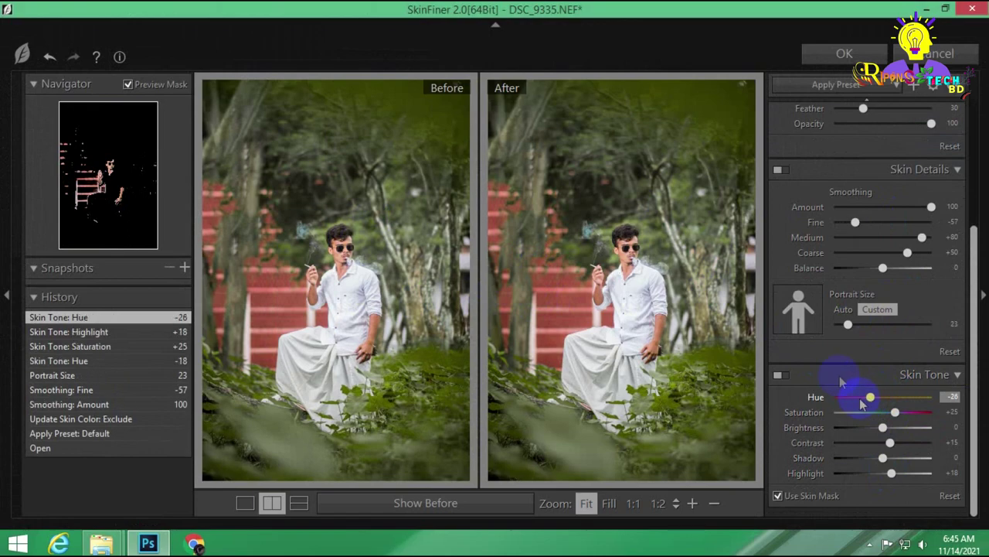
scroll(914, 290, "up", 3)
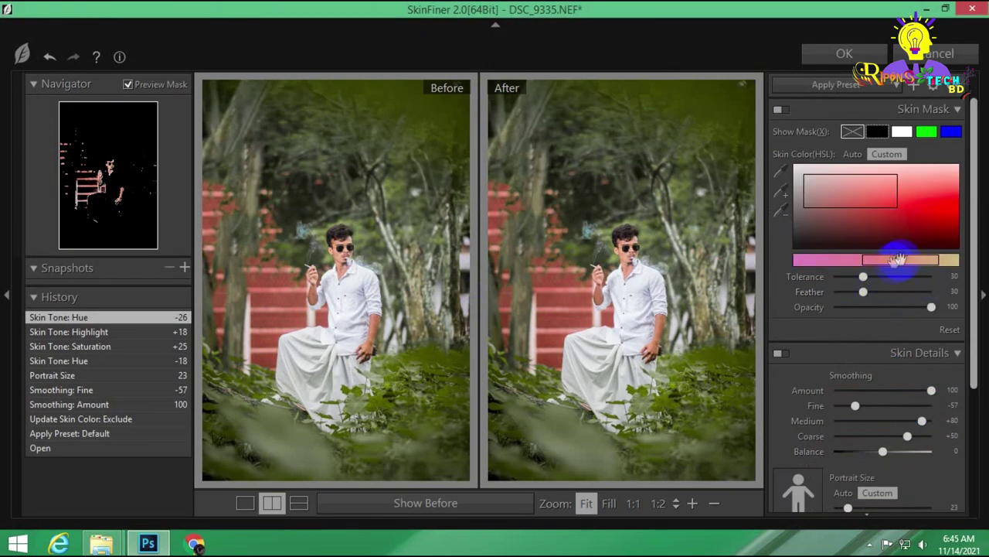
Step: Sample skin colour from the face, raised arm and lap with the eyedropper, then apply SkinFiner
left_click(783, 213)
left_click(579, 338)
left_click_drag(580, 338, 561, 318)
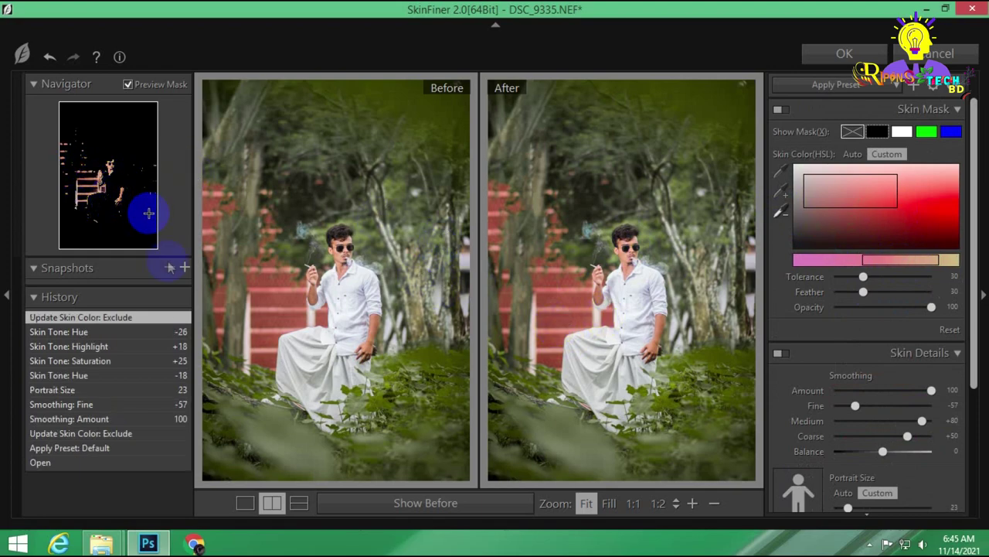
left_click_drag(518, 303, 576, 295)
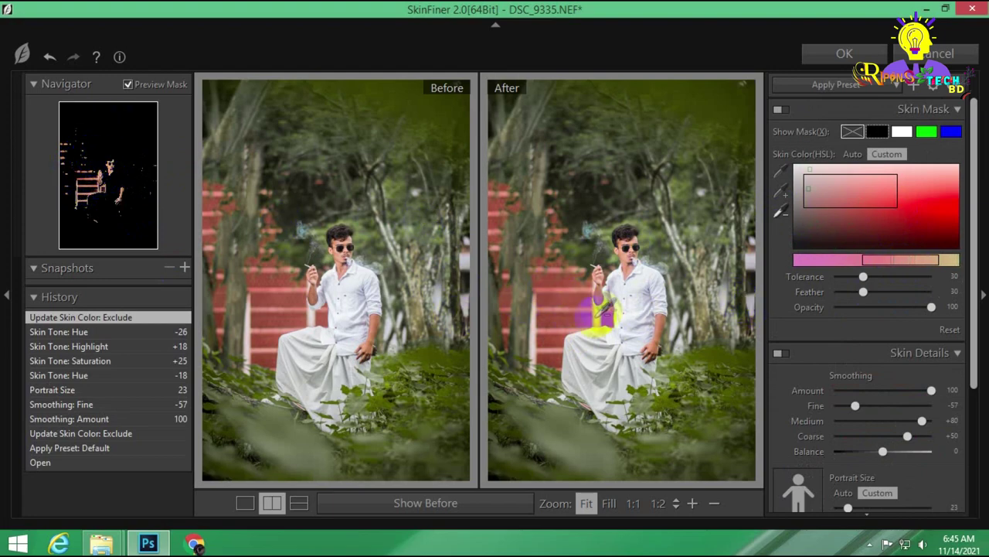
mouse_move(594, 299)
left_mouse_down()
mouse_move(571, 290)
mouse_move(576, 320)
left_mouse_up()
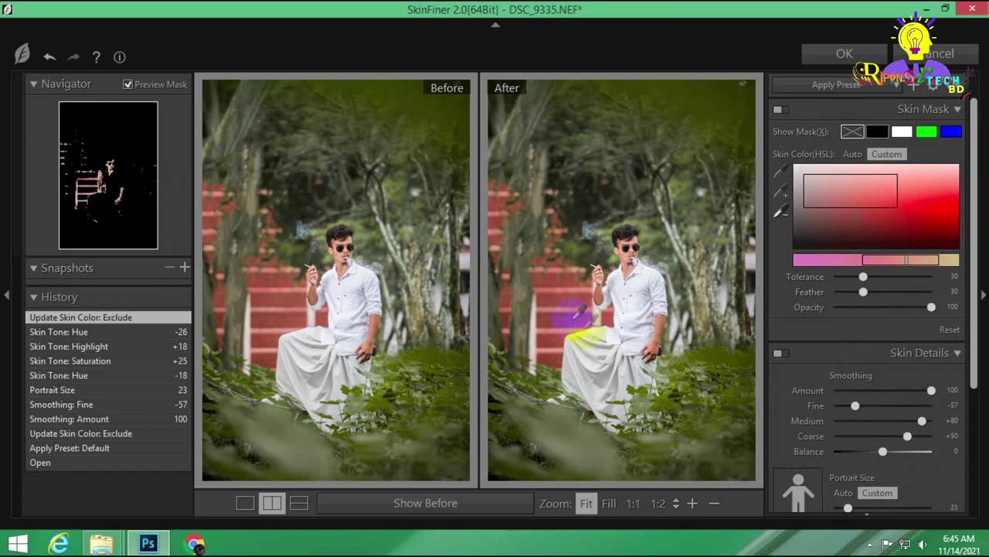
left_click(856, 59)
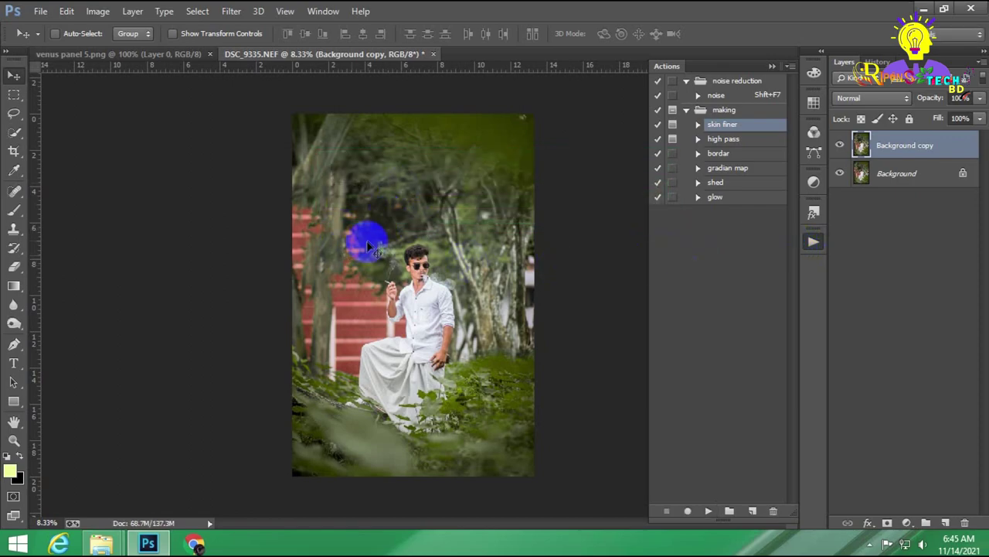
Step: Add a black layer mask to Background copy and pick the Brush Tool with white
left_click(420, 342)
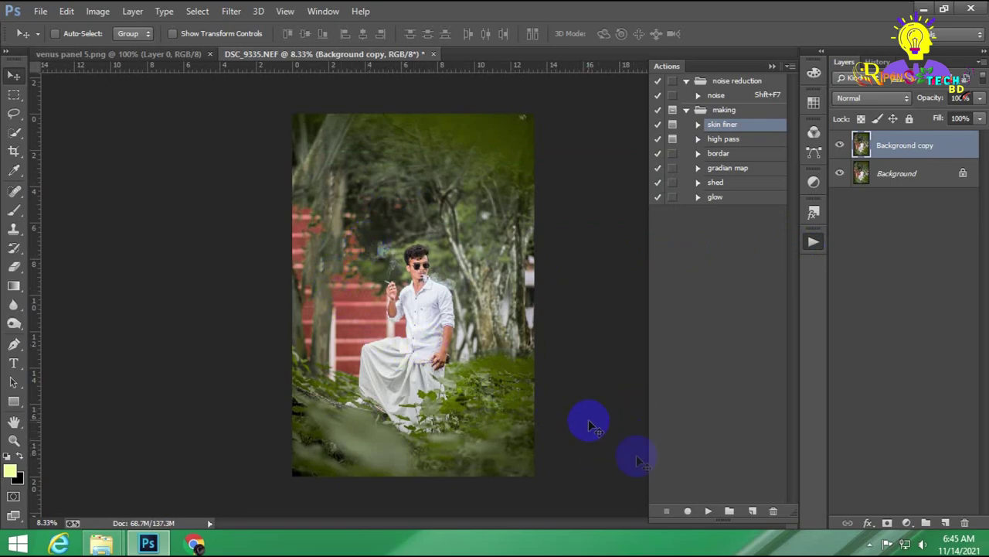
left_click(887, 524, "alt")
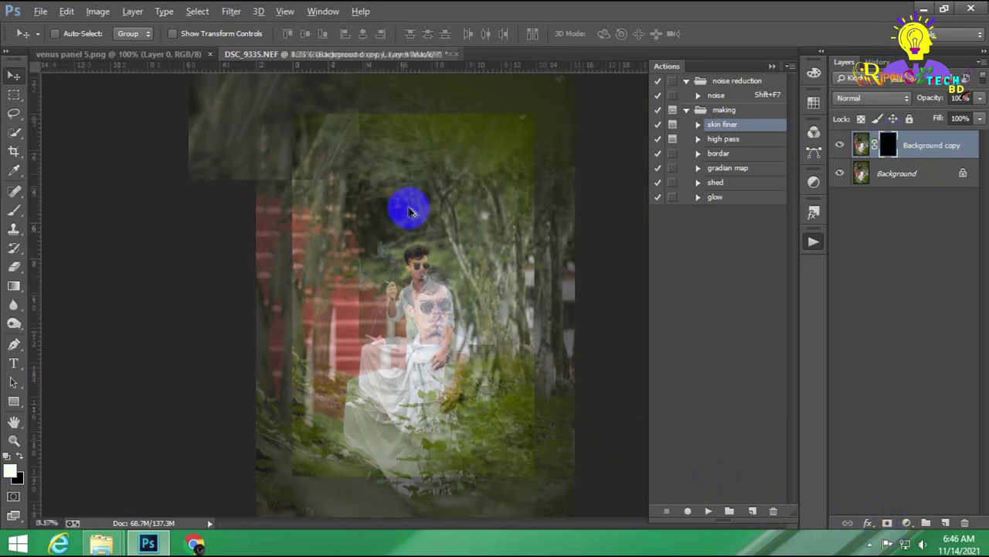
scroll(407, 206, "up", 8)
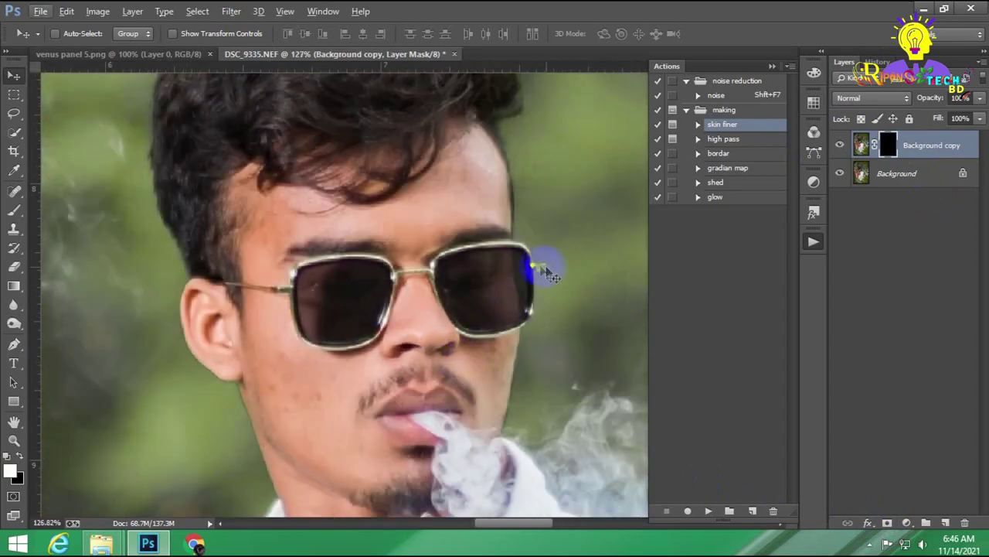
right_click(13, 213)
left_click(75, 207)
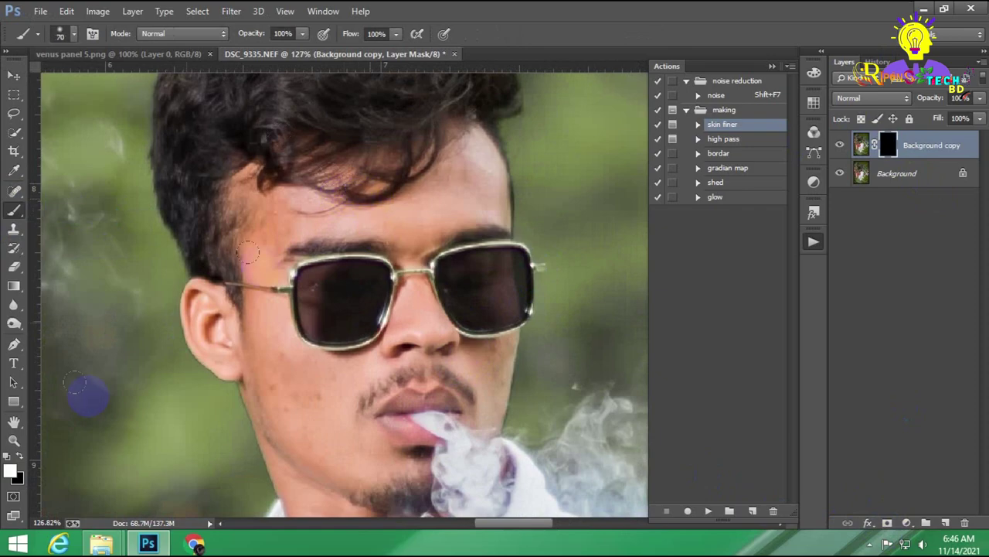
left_click(12, 472)
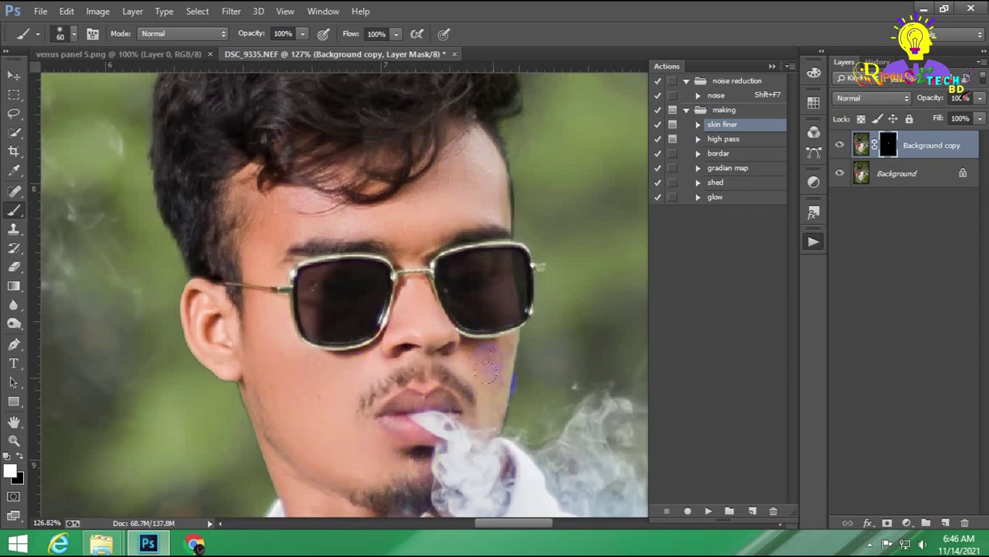
Step: Paint white over the chin, forehead, nose, arm and hand, enlarging the brush to 100
left_click_drag(486, 370, 472, 373)
scroll(405, 327, "down", 3)
scroll(395, 378, "down", 3)
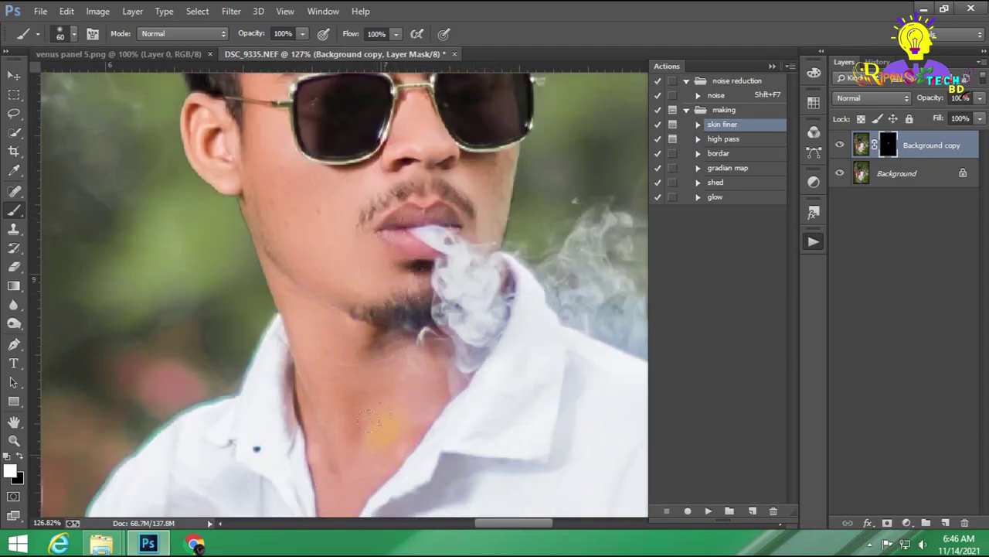
scroll(396, 354, "up", 2)
scroll(399, 278, "up", 2)
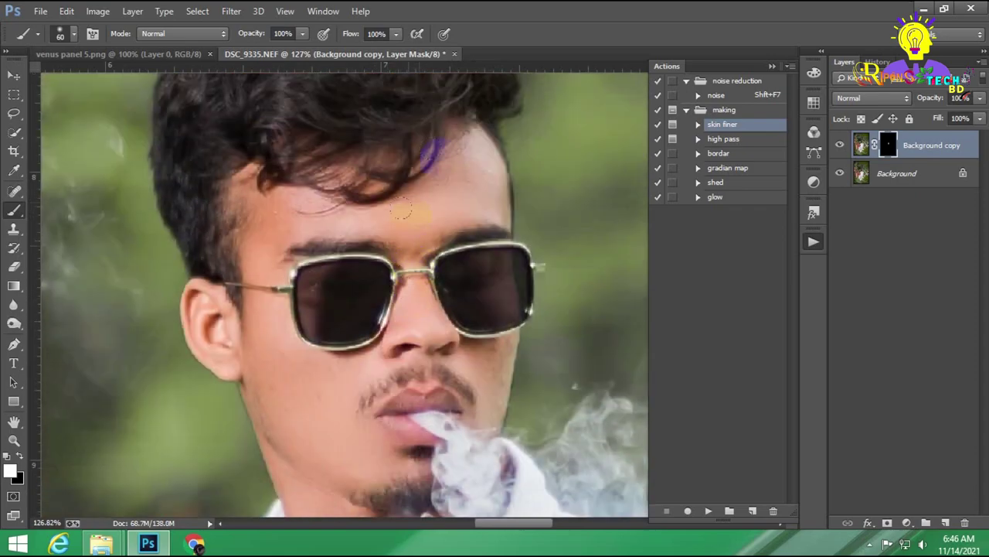
left_click_drag(458, 203, 419, 296)
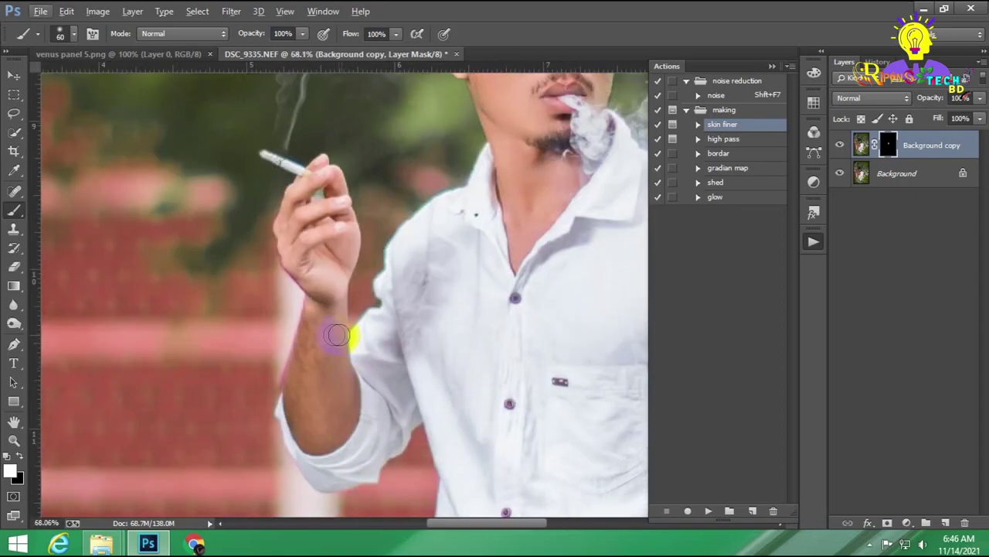
key("bracketright")
key("bracketright")
key("bracketright")
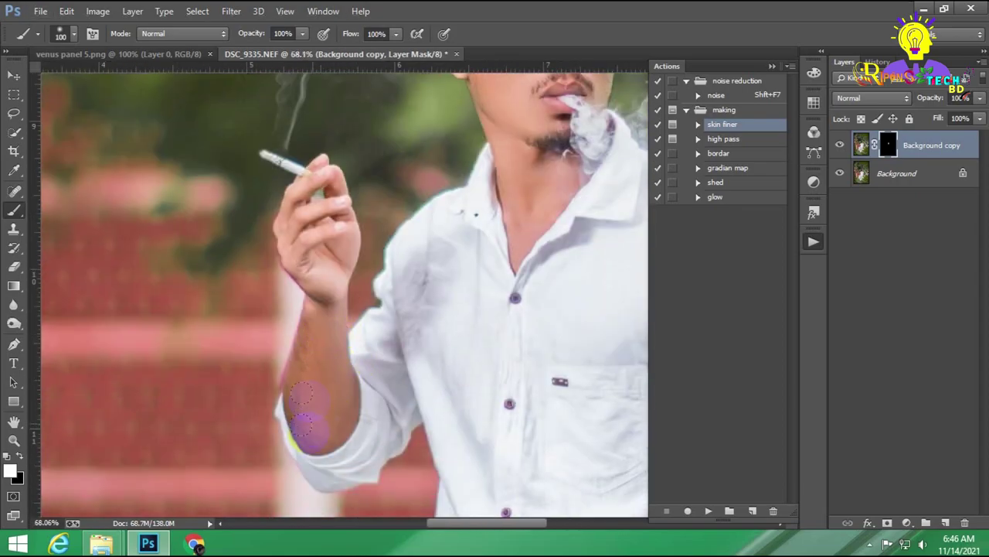
left_click_drag(294, 354, 331, 369)
mouse_move(563, 440)
left_mouse_down()
mouse_move(409, 335)
mouse_move(309, 157)
left_mouse_up()
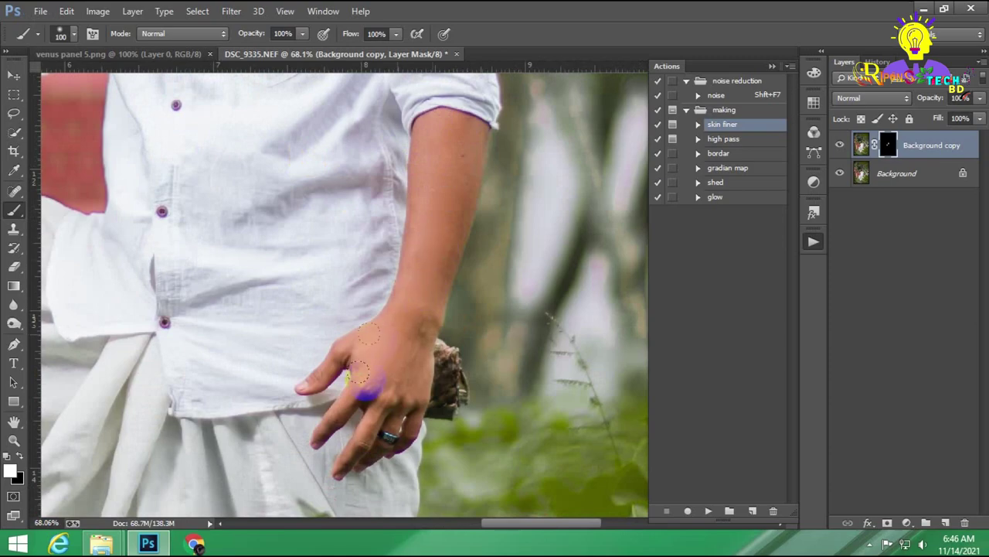
mouse_move(359, 371)
left_mouse_down()
mouse_move(376, 430)
mouse_move(420, 316)
mouse_move(459, 155)
mouse_move(452, 199)
left_mouse_up()
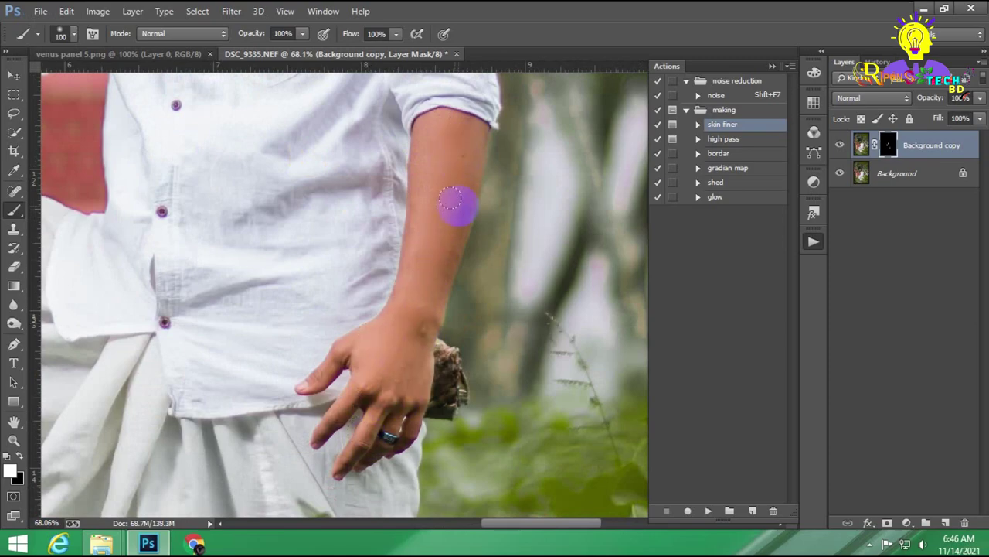
Step: Flatten the image to a single Background layer and select the Mixer Brush Tool
right_click(928, 143)
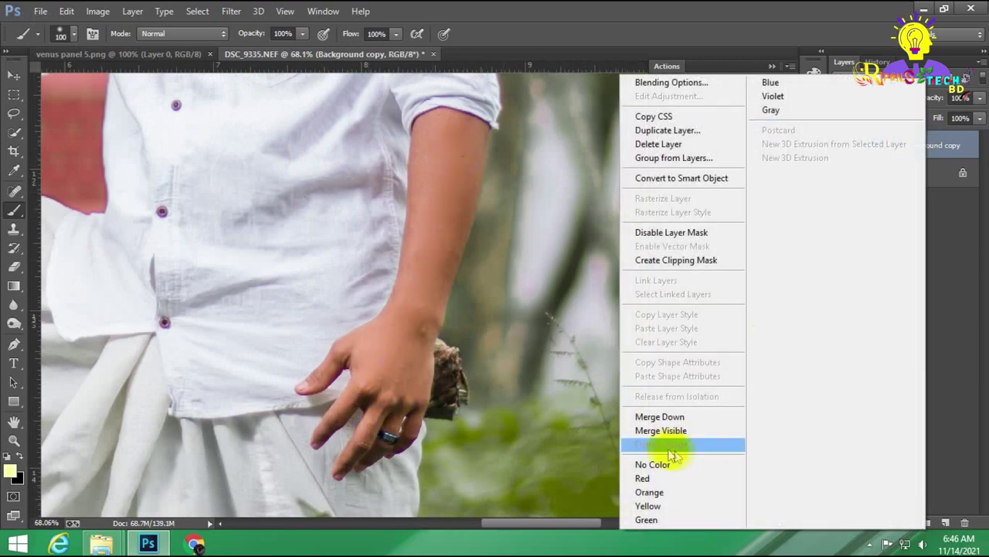
left_click(673, 445)
right_click(14, 210)
left_click(91, 250)
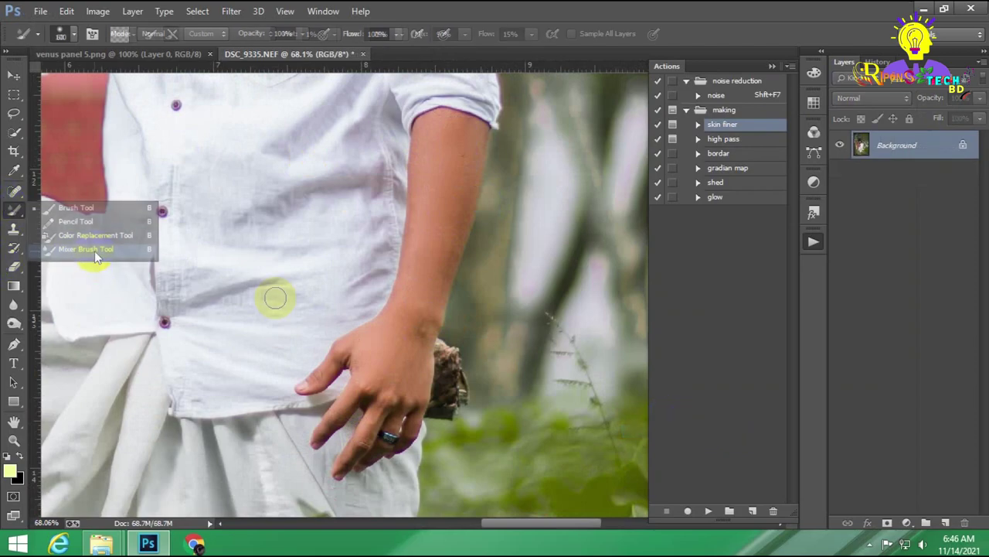
Step: Blend the skin on the forearm, upper arm, wrist and hand with the Mixer Brush
mouse_move(441, 261)
left_mouse_down()
mouse_move(437, 274)
mouse_move(456, 198)
left_mouse_up()
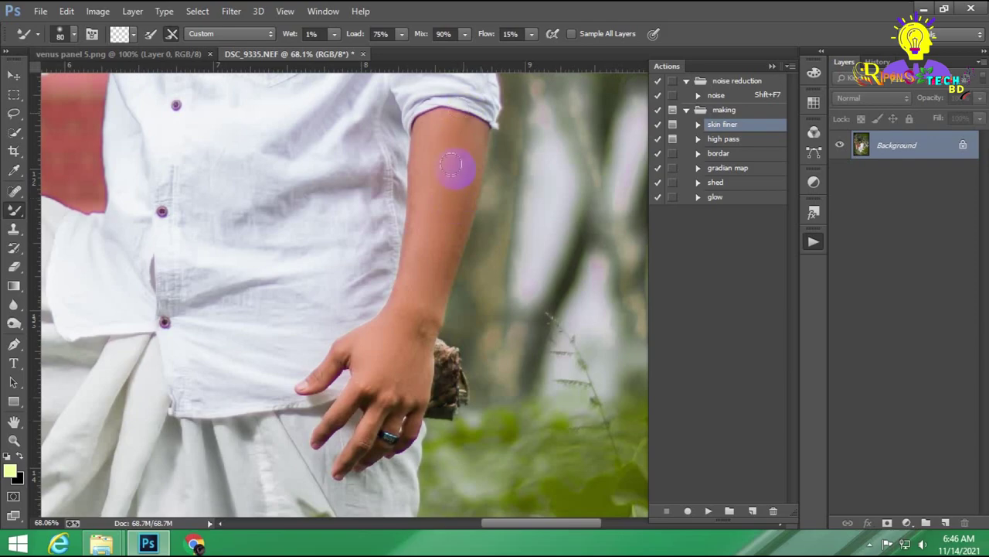
left_click(429, 204)
left_click(439, 139)
left_click(416, 340)
left_click(401, 373)
left_click(420, 307)
left_click(415, 338)
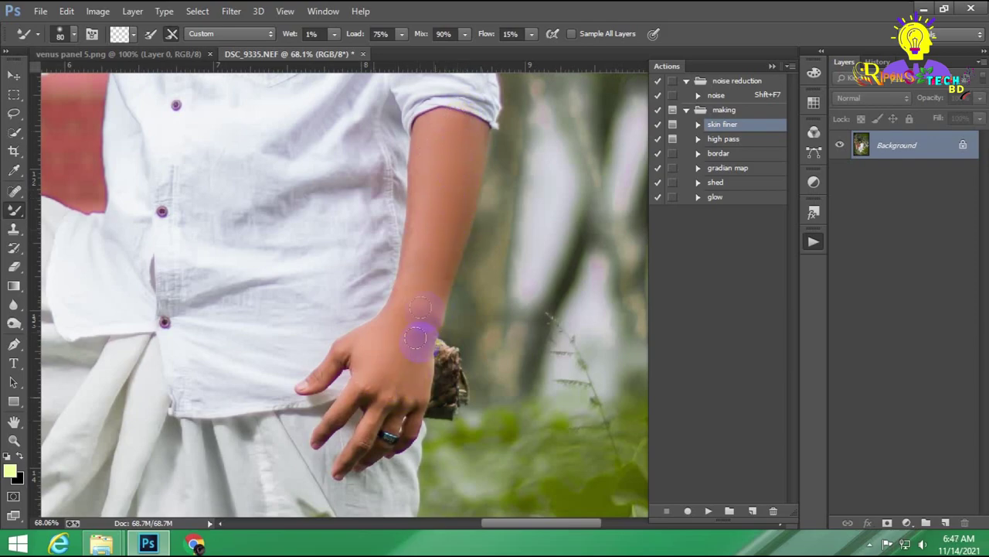
left_click(406, 295)
left_click(421, 159)
left_click(422, 135)
left_click(409, 243)
left_click(432, 140)
left_click(418, 224)
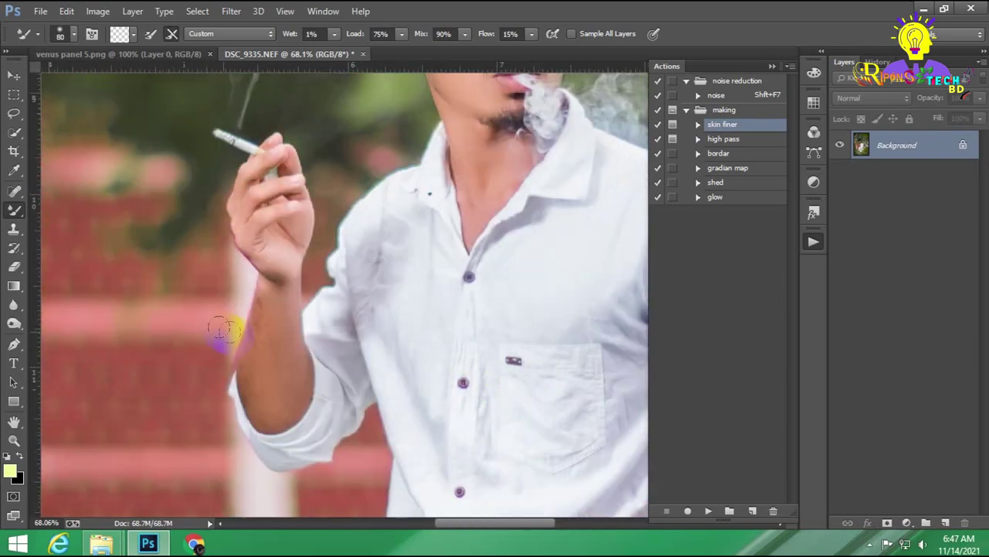
Step: Blend the skin along the raised forearm up to the sleeve cuff and collar
left_click(261, 326)
left_click(257, 375)
left_click(260, 299)
left_click(279, 412)
left_click(283, 372)
left_click(265, 309)
left_click(263, 283)
Step: Smooth the neck skin around the shirt collar
left_click_drag(513, 235, 482, 215)
left_click_drag(534, 164, 516, 149)
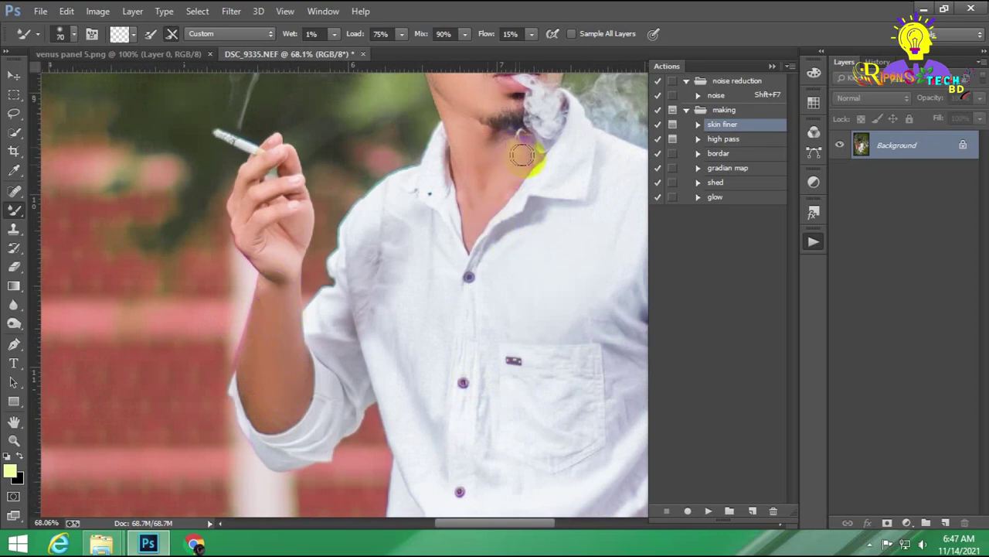
left_click_drag(464, 220, 456, 204)
left_click(497, 176)
left_click(454, 222)
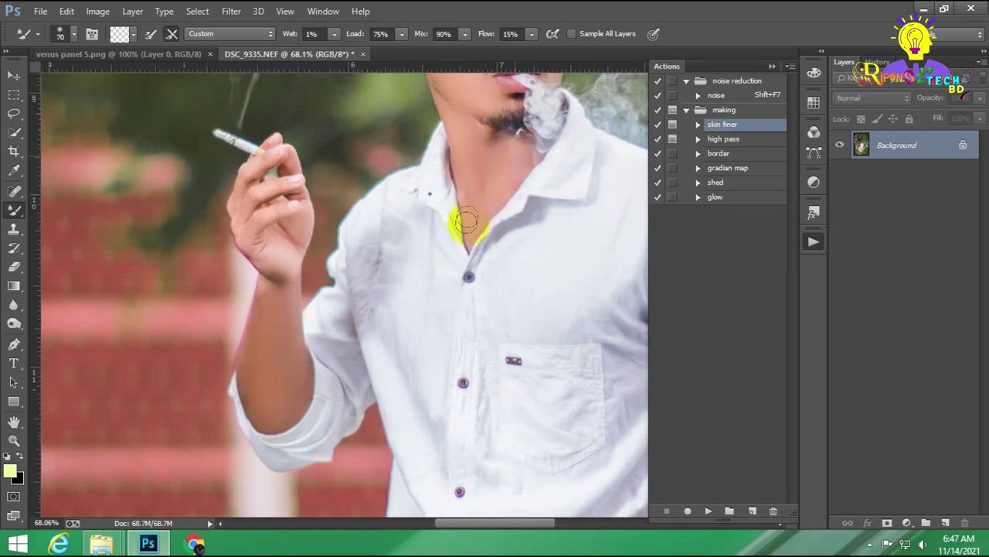
scroll(519, 238, "up", 3)
scroll(479, 263, "up", 2)
Step: Blend the cheeks and nose bridge, shrinking the Mixer Brush to 50 then 40
scroll(477, 269, "up", 3)
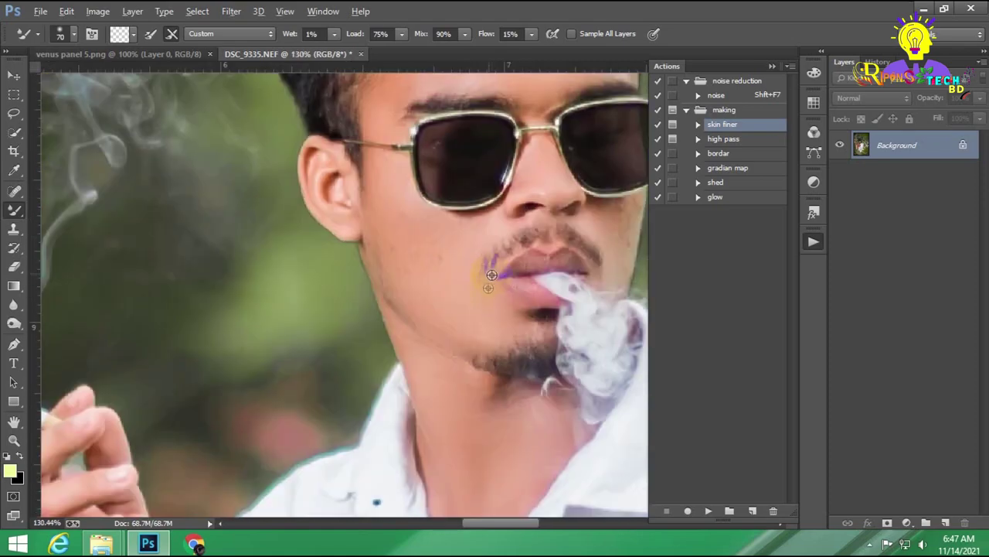
key("bracketleft")
key("bracketleft")
mouse_move(404, 244)
left_mouse_down()
mouse_move(437, 277)
mouse_move(386, 199)
left_mouse_up()
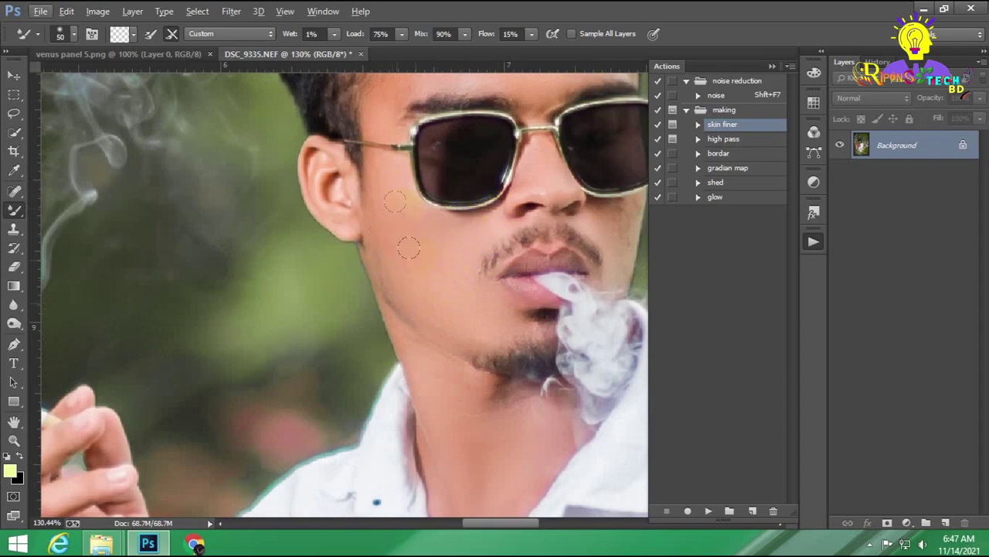
left_click_drag(467, 220, 376, 179)
key("bracketleft")
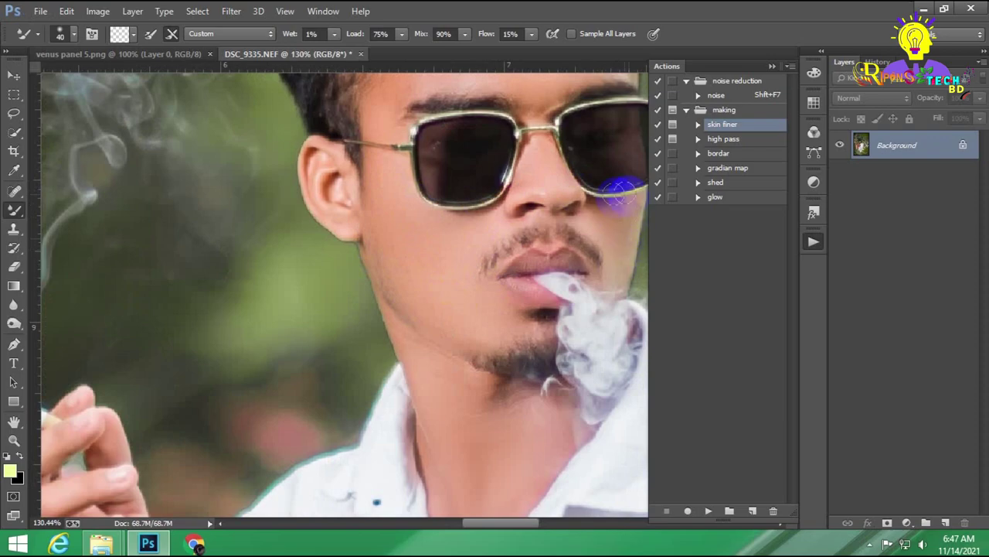
mouse_move(521, 165)
left_mouse_down()
mouse_move(532, 164)
mouse_move(545, 219)
left_mouse_up()
Step: At brush size 50, blend the forehead and temple and soften the hairline
scroll(349, 266, "up", 2)
scroll(368, 241, "up", 2)
key("bracketright")
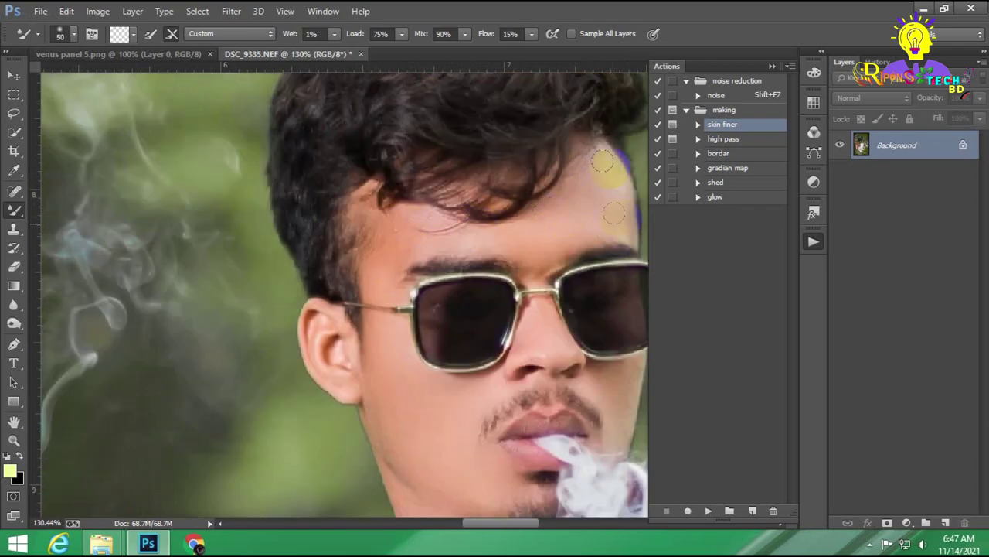
left_click_drag(540, 222, 387, 223)
mouse_move(375, 256)
left_mouse_down()
mouse_move(424, 271)
mouse_move(386, 199)
mouse_move(517, 224)
mouse_move(384, 132)
left_mouse_up()
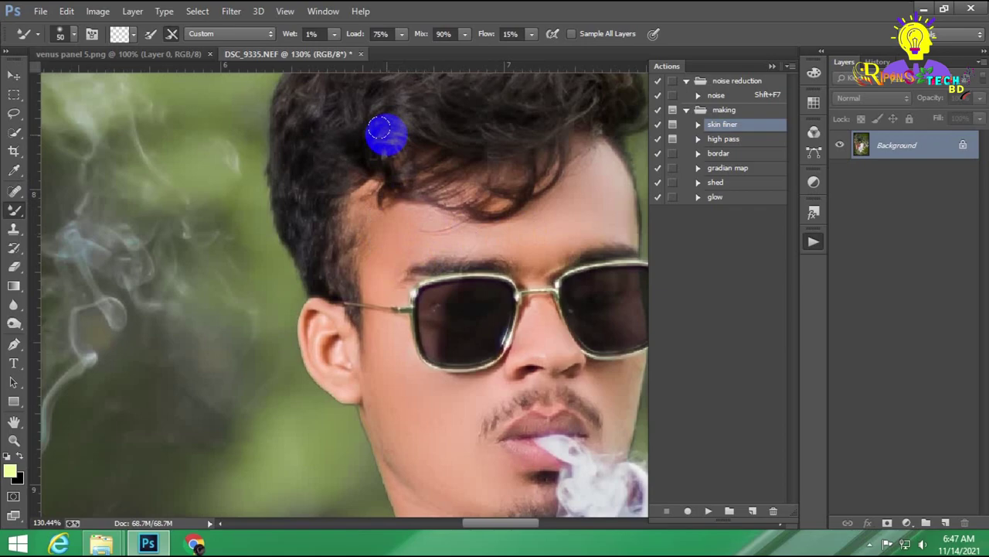
left_click_drag(379, 126, 346, 136)
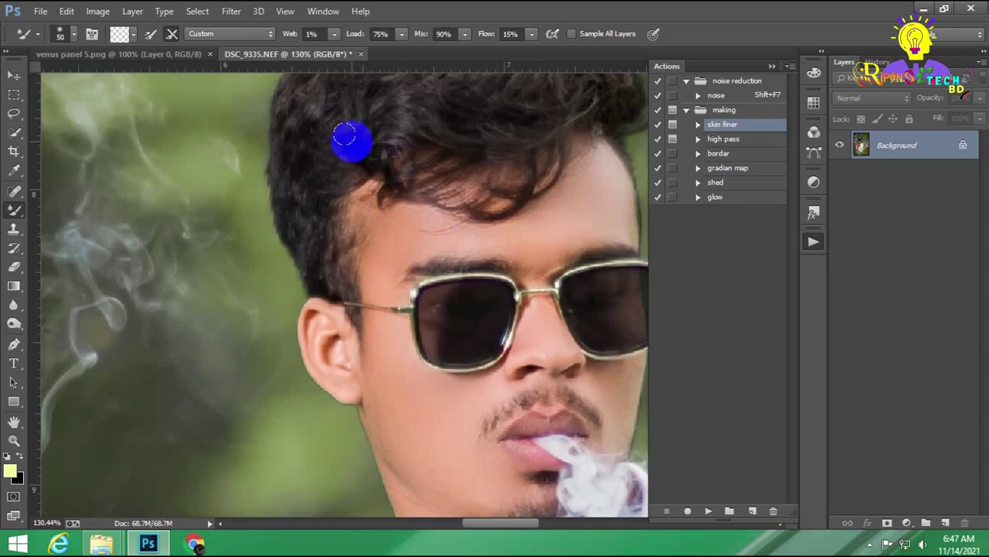
Step: Zoom out and soften the tree and foliage beside the man's head
scroll(418, 271, "down", 3)
scroll(475, 255, "down", 4)
scroll(480, 259, "down", 2)
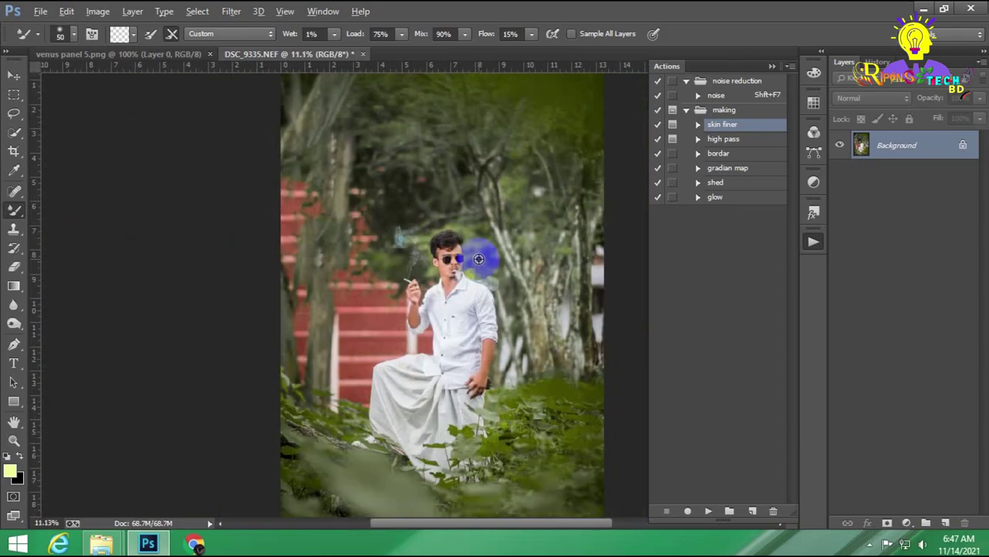
scroll(479, 259, "down", 2)
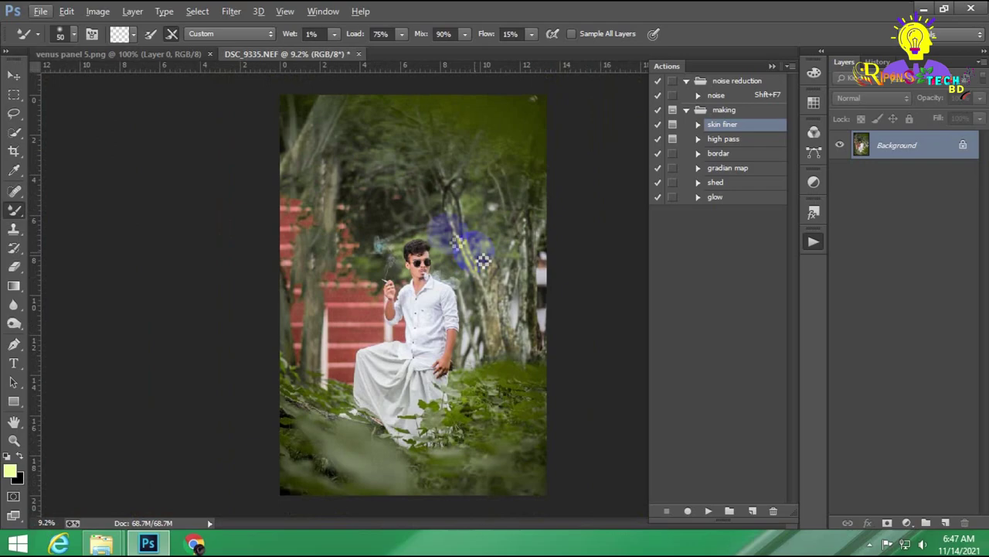
mouse_move(483, 261)
left_mouse_down()
mouse_move(454, 235)
mouse_move(455, 245)
left_mouse_up()
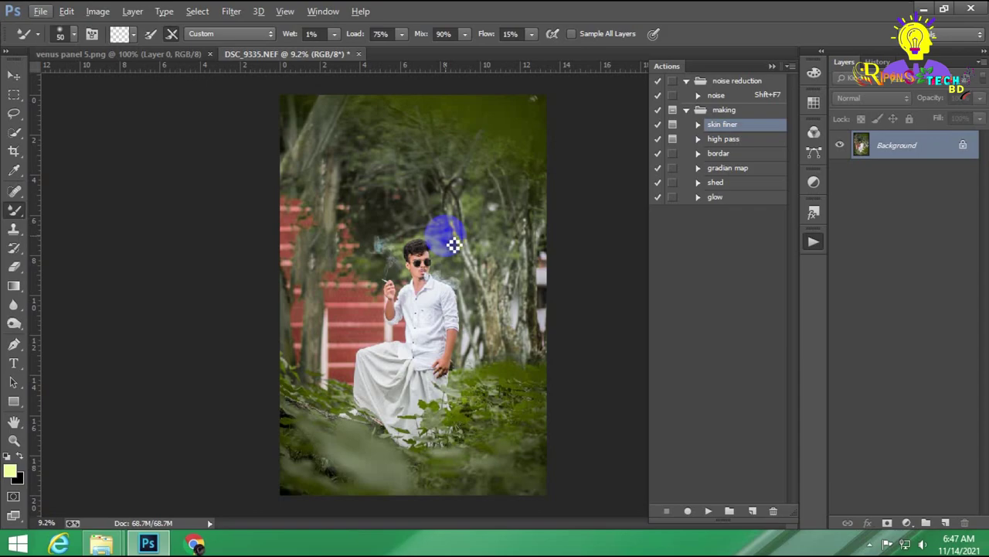
mouse_move(454, 245)
left_mouse_down()
mouse_move(343, 239)
mouse_move(281, 255)
mouse_move(72, 430)
mouse_move(44, 431)
mouse_move(16, 353)
mouse_move(31, 331)
mouse_move(14, 323)
left_mouse_up()
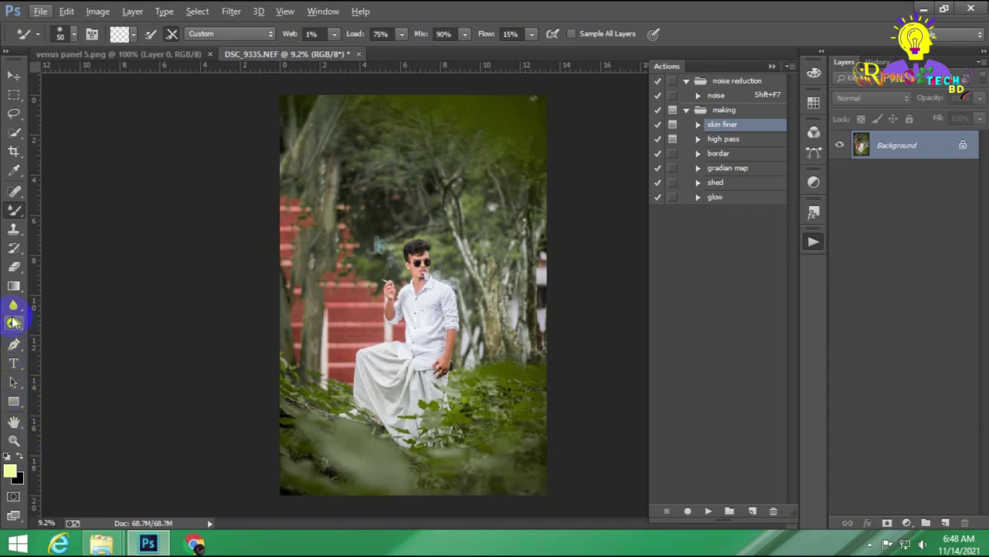
Step: Select the whole photo and duplicate it onto a new Layer 1
left_click(14, 323)
key("ctrl+a")
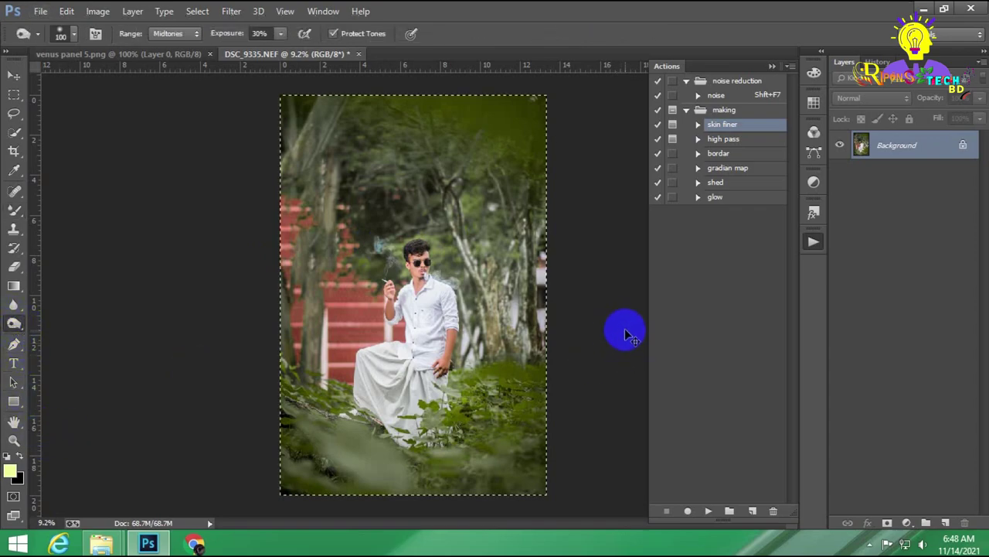
key("ctrl+j")
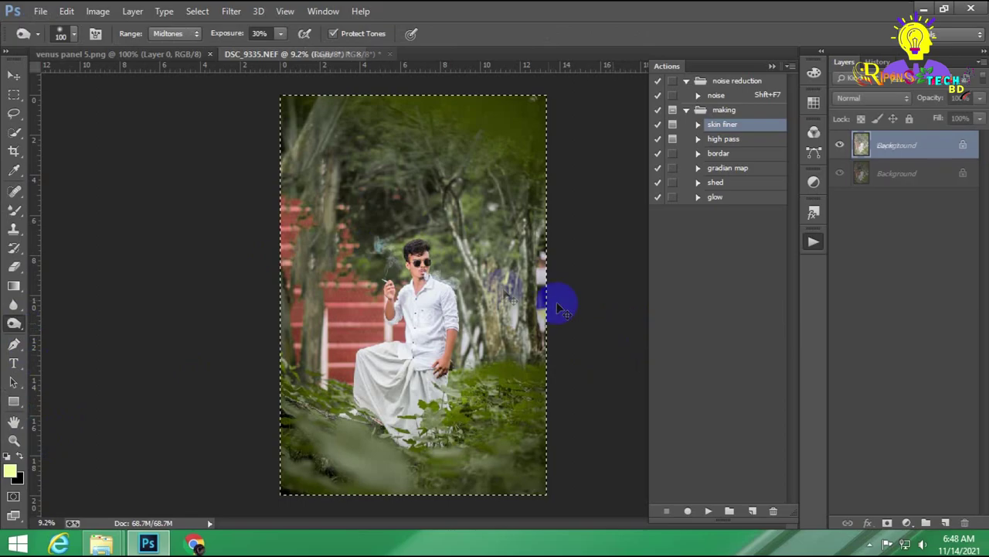
scroll(410, 251, "up", 5)
scroll(380, 218, "up", 2)
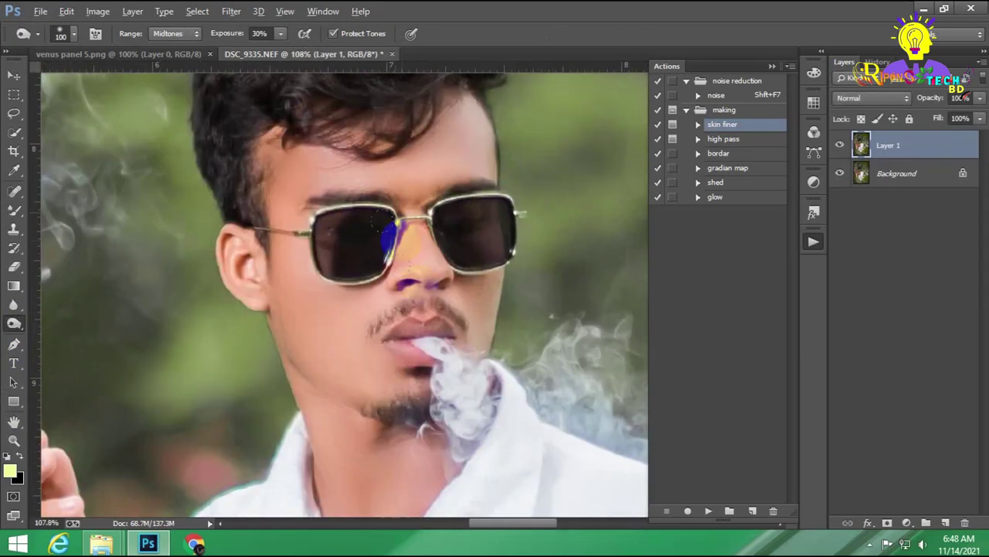
scroll(379, 270, "up", 1)
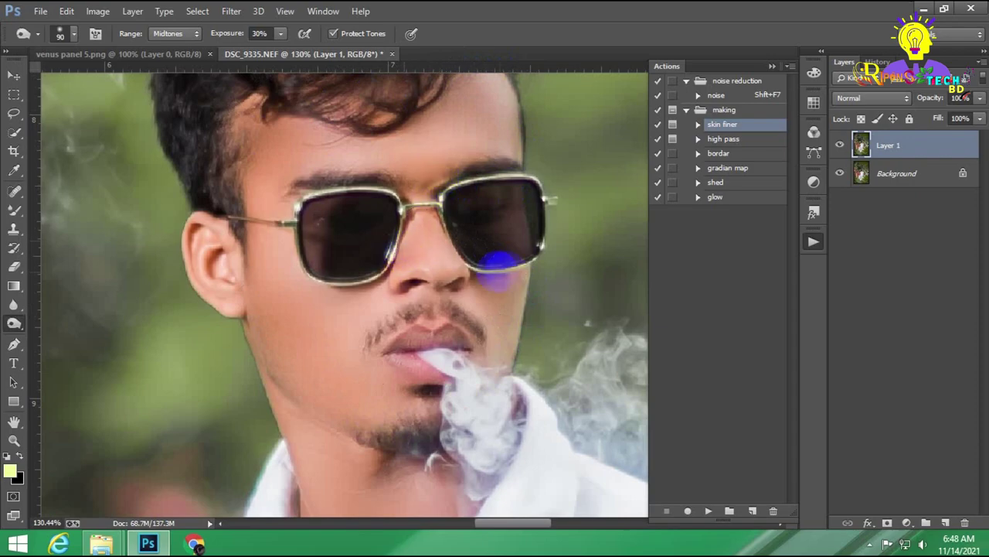
scroll(471, 397, "down", 2)
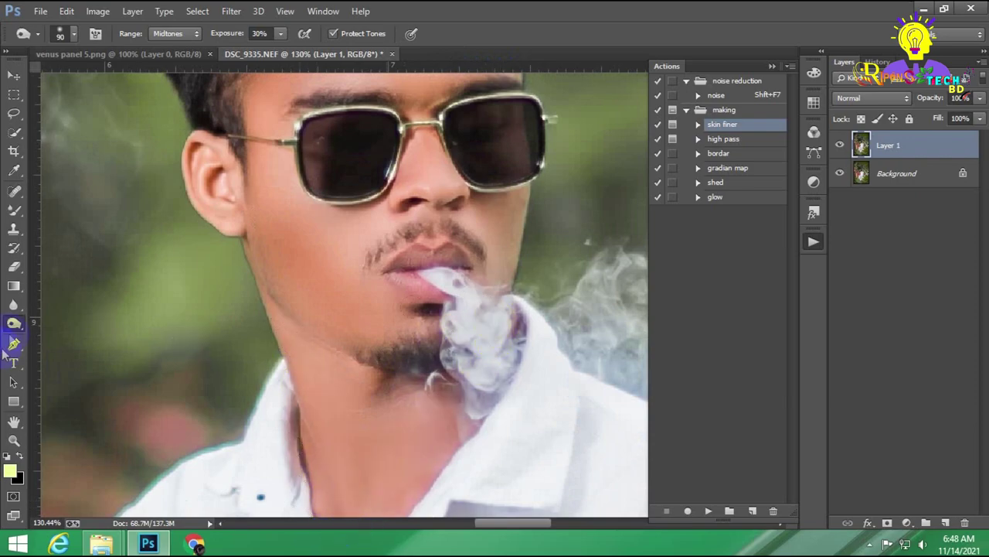
Step: Dodge (Midtones, 30% exposure) the hairline and forehead with a smaller brush
right_click(14, 323)
left_click(62, 340)
key("bracketleft")
key("bracketleft")
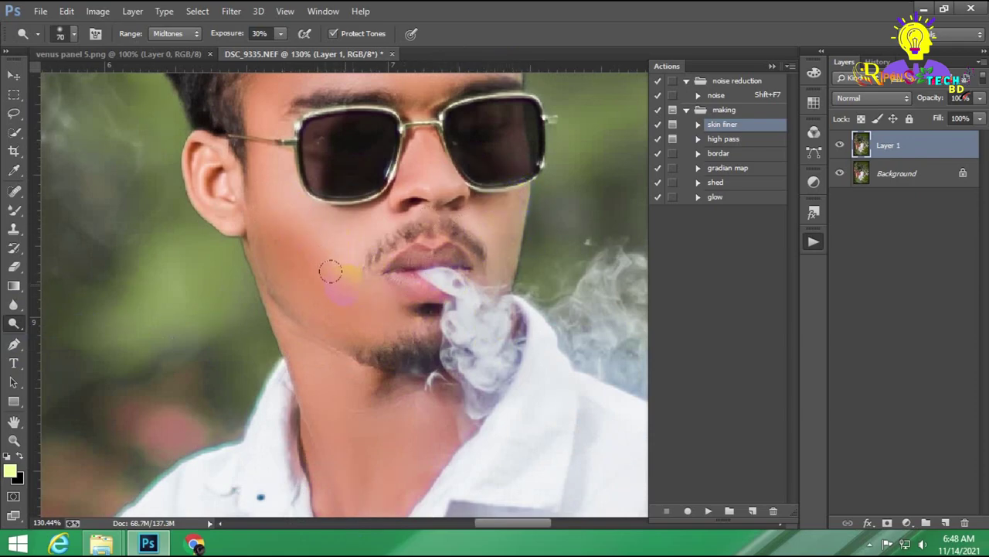
scroll(376, 221, "up", 3)
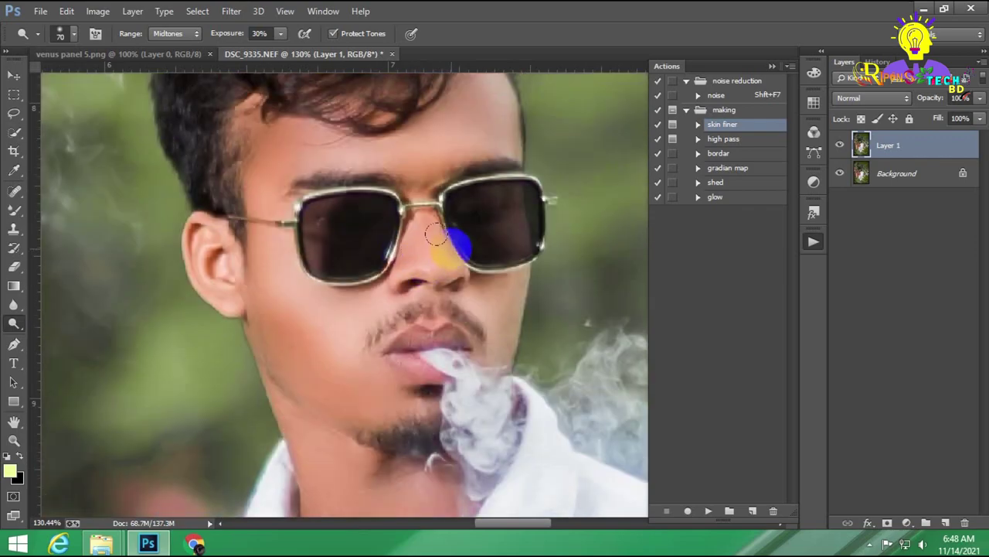
key("bracketleft")
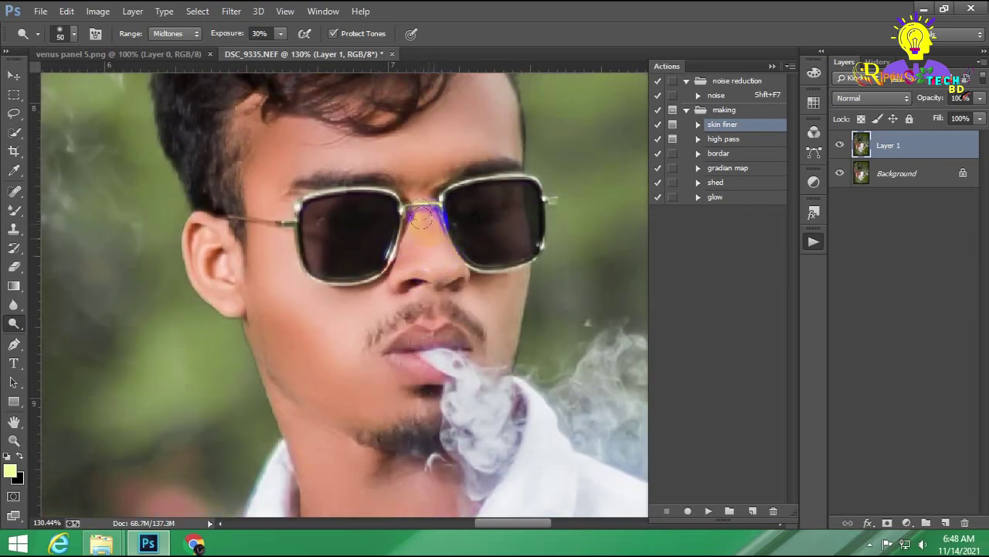
left_click(415, 156)
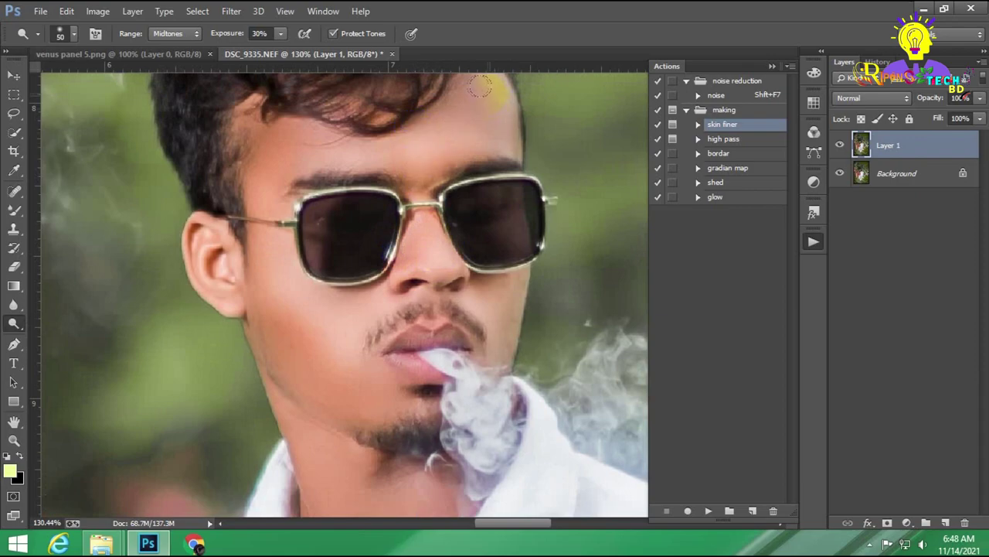
scroll(456, 139, "up", 3)
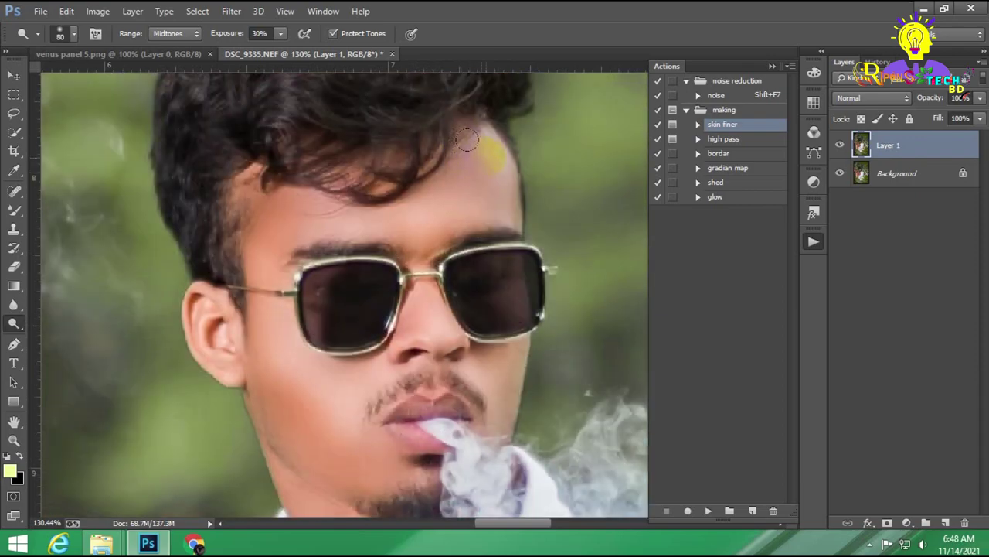
left_click_drag(465, 139, 256, 192)
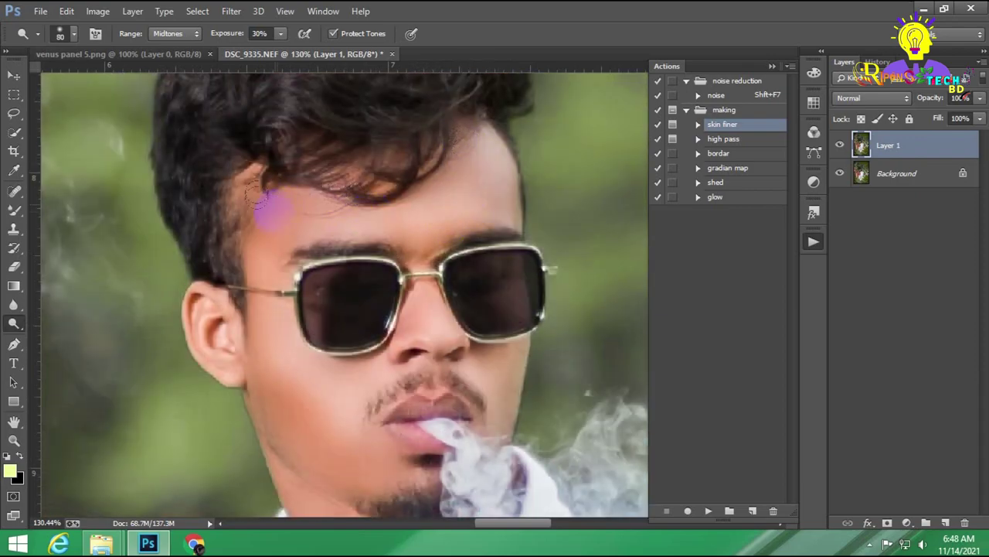
scroll(420, 221, "down", 10)
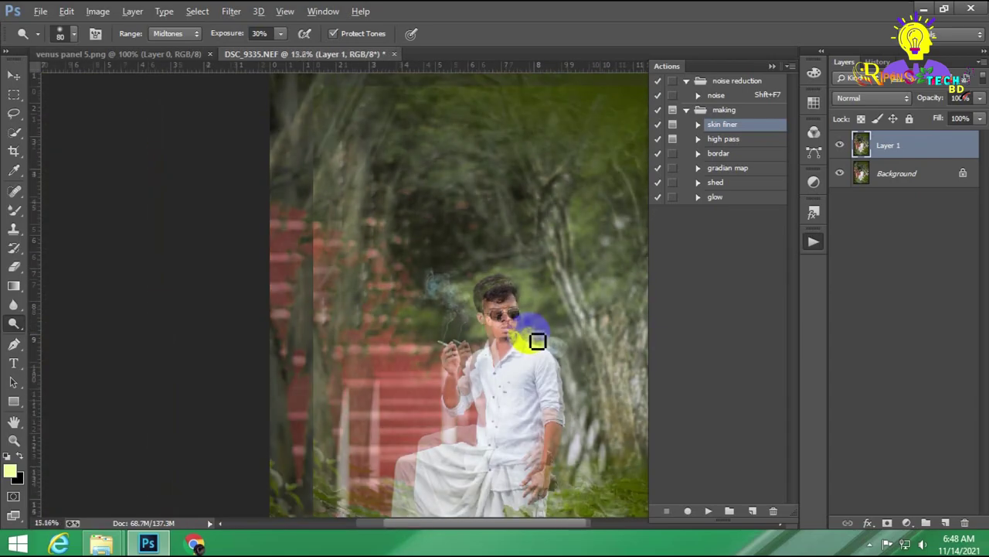
scroll(537, 341, "down", 2)
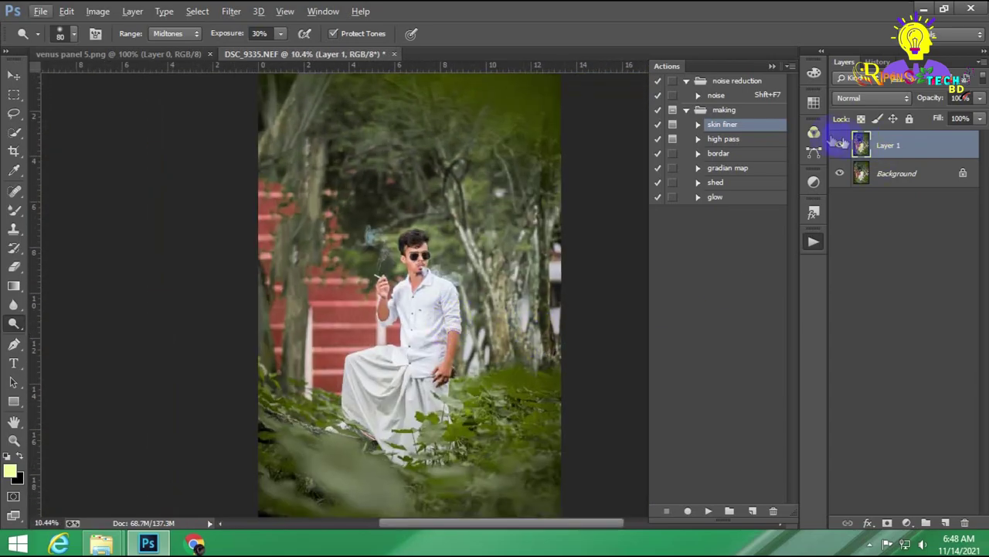
Step: Toggle Layer 1's visibility twice to compare it with the original
left_click(840, 145)
left_click(840, 144)
left_click(842, 145)
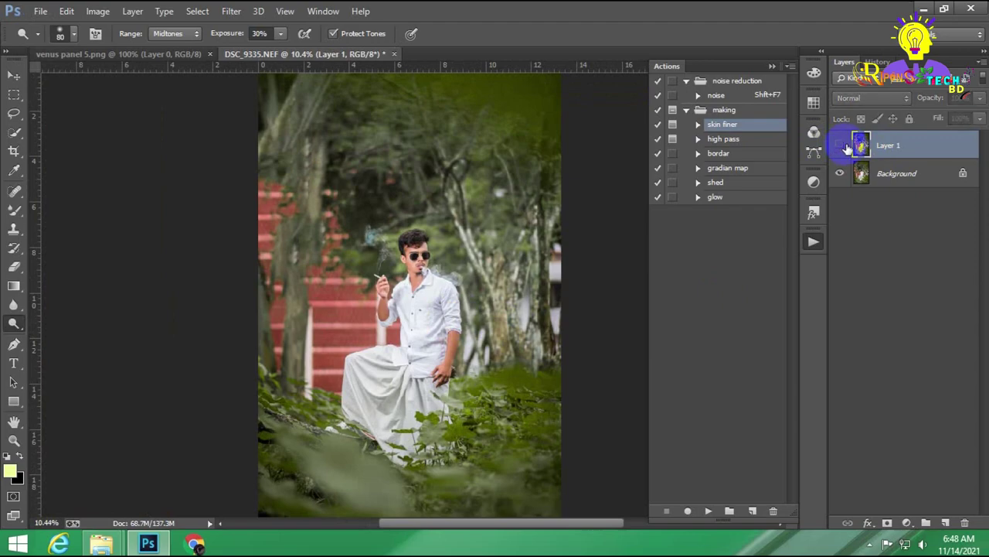
left_click(840, 144)
Step: Set Layer 1 to 42% opacity and 75% fill
left_click(980, 99)
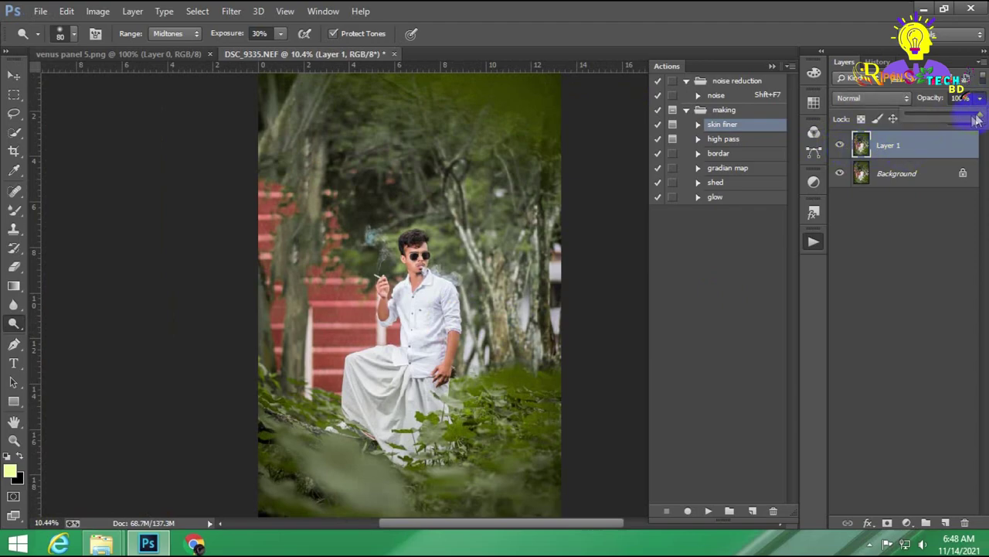
left_click_drag(979, 114, 937, 116)
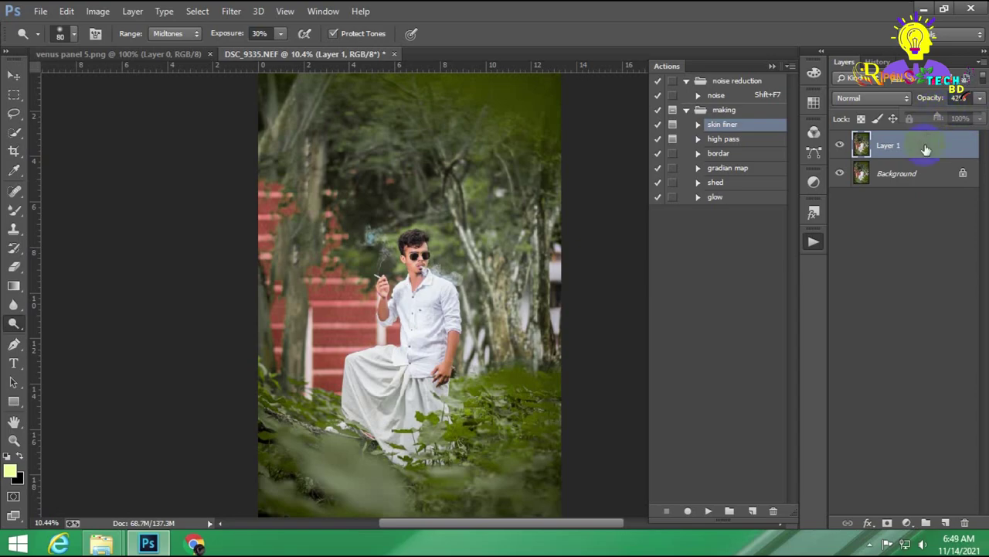
left_click(979, 119)
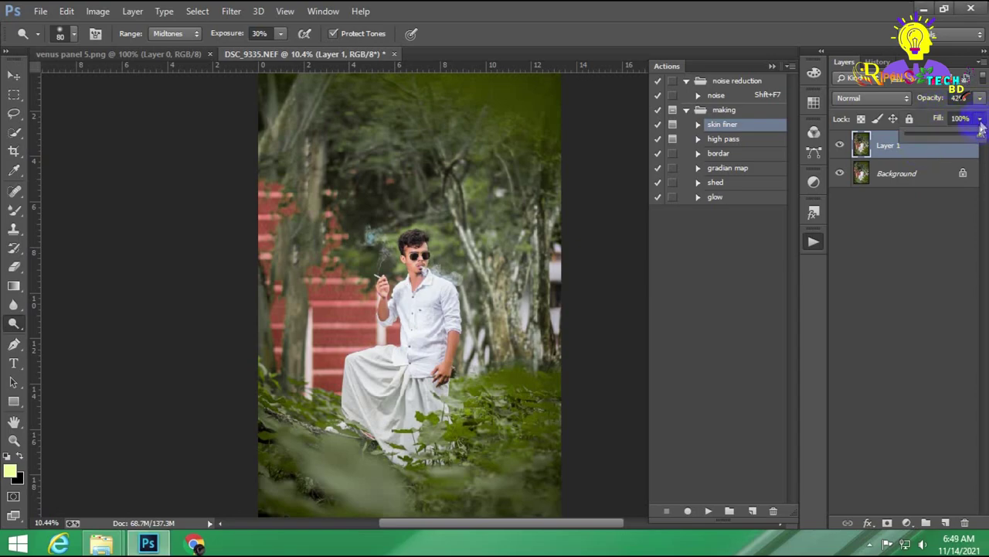
left_click_drag(979, 134, 961, 136)
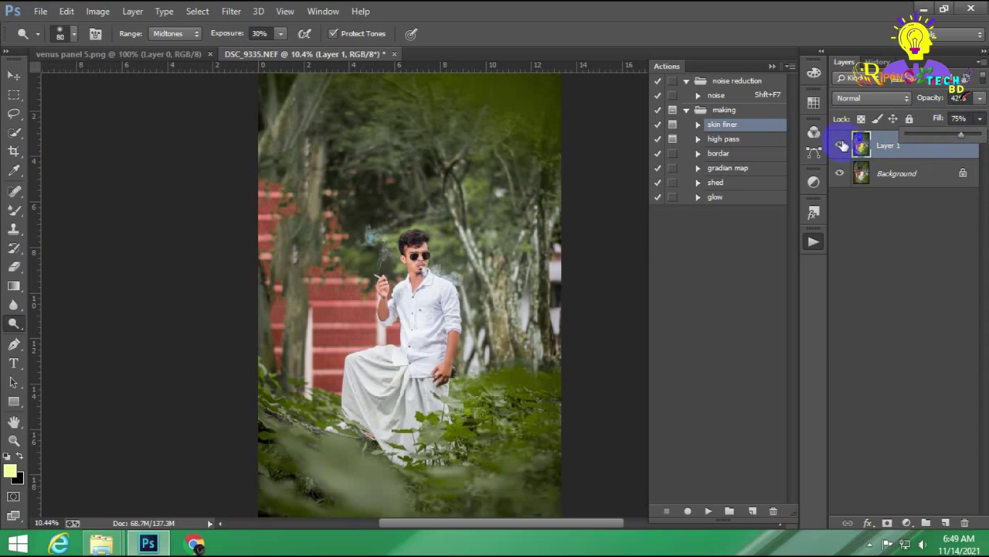
scroll(352, 288, "down", 1)
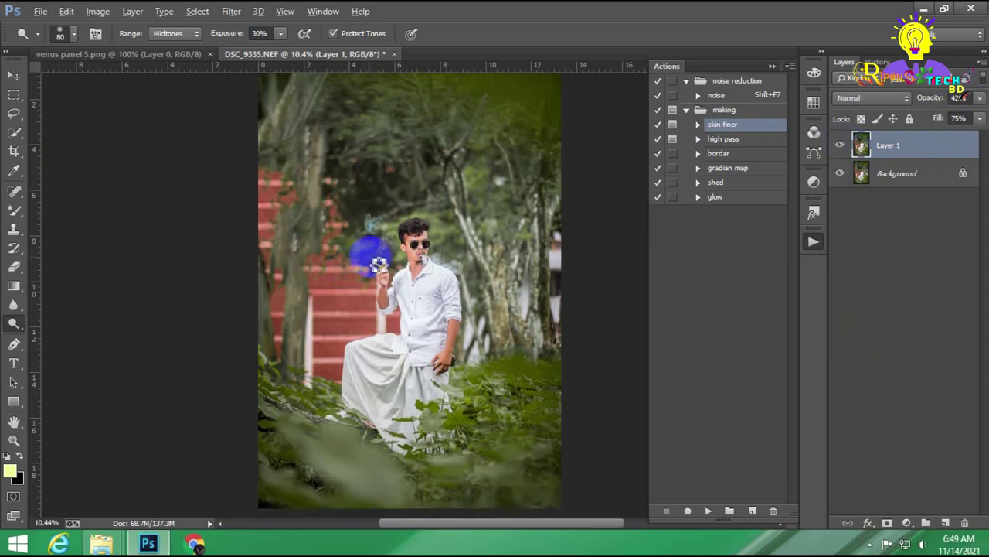
scroll(380, 265, "down", 1)
Step: Add a Selective Color layer and set its Yellows to less cyan and +12 yellow
left_click(13, 78)
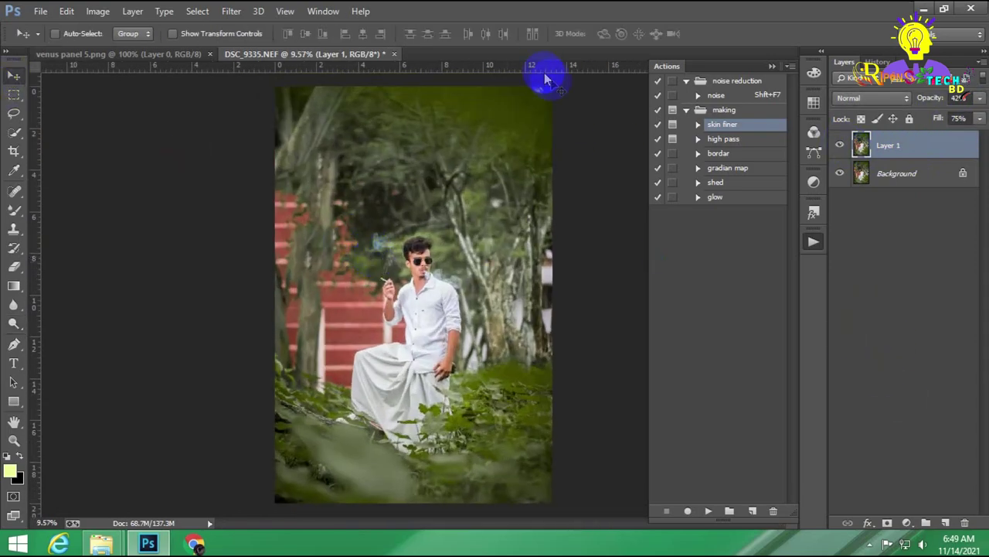
left_click(906, 524)
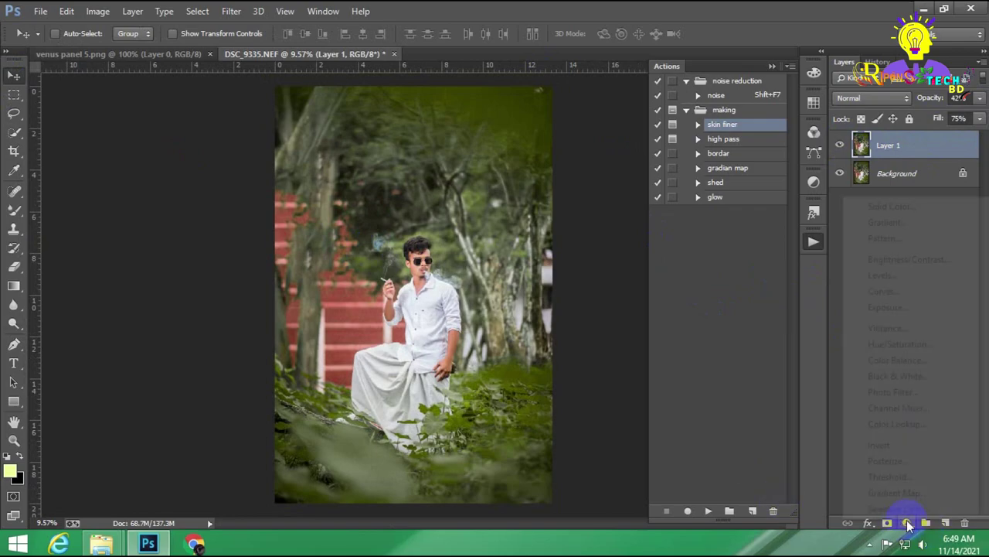
left_click(916, 514)
left_click(773, 256)
left_click(769, 282)
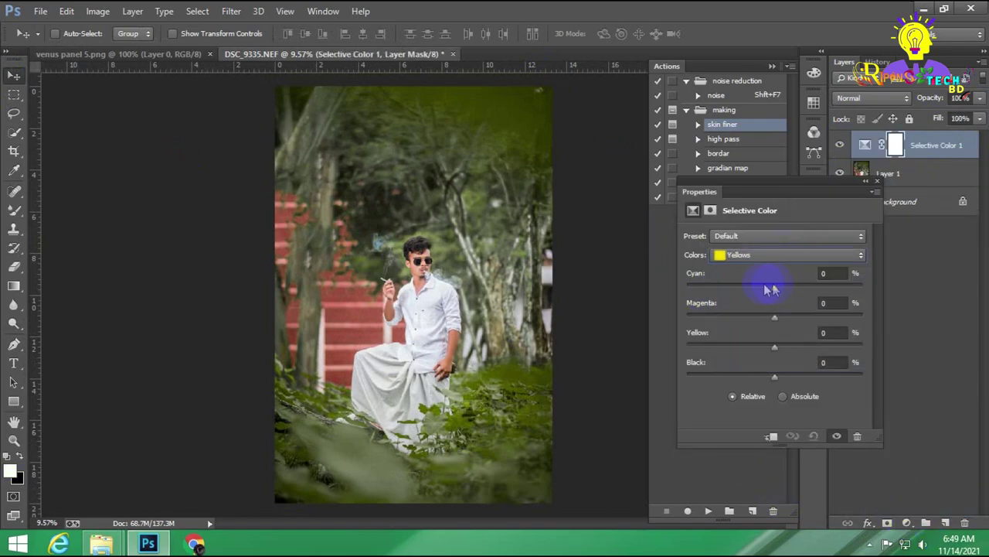
mouse_move(773, 291)
left_mouse_down()
mouse_move(799, 288)
mouse_move(741, 285)
mouse_move(790, 287)
mouse_move(740, 316)
mouse_move(778, 317)
mouse_move(754, 288)
left_mouse_up()
mouse_move(776, 347)
left_mouse_down()
mouse_move(786, 348)
mouse_move(792, 375)
left_mouse_up()
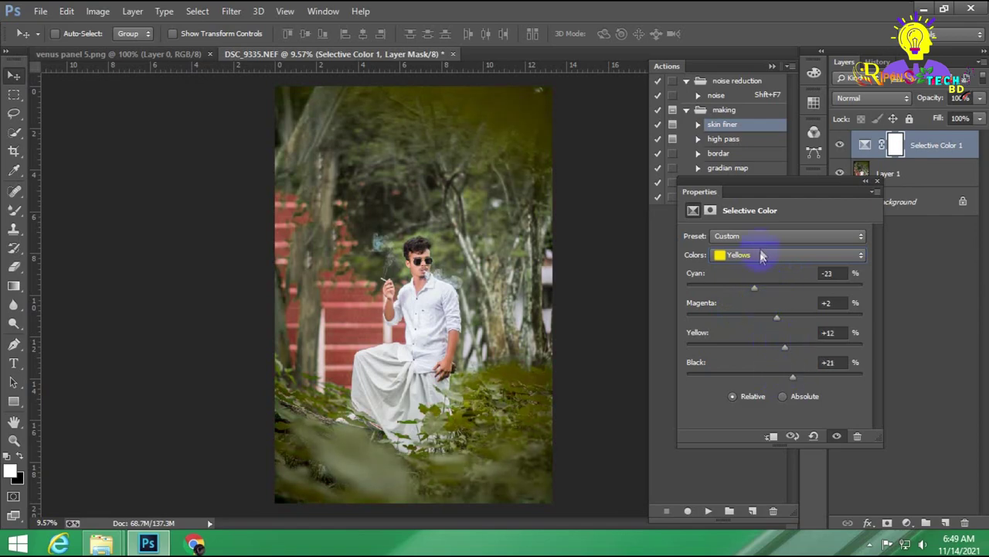
Step: Set the Neutrals yellow amount to -4 in the Selective Color adjustment
left_click(762, 255)
left_click(773, 349)
left_click(835, 332)
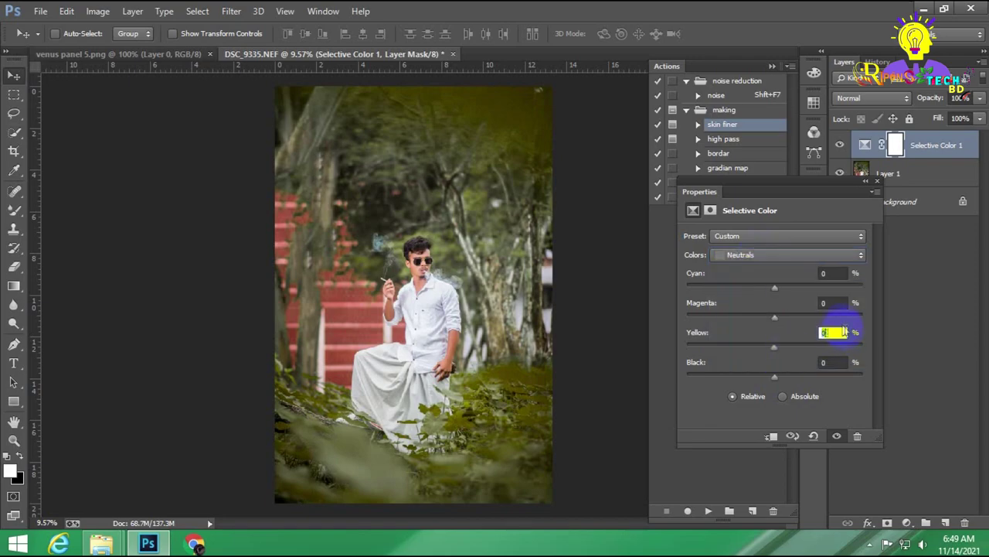
type("-4")
left_click(836, 302)
left_click(833, 273)
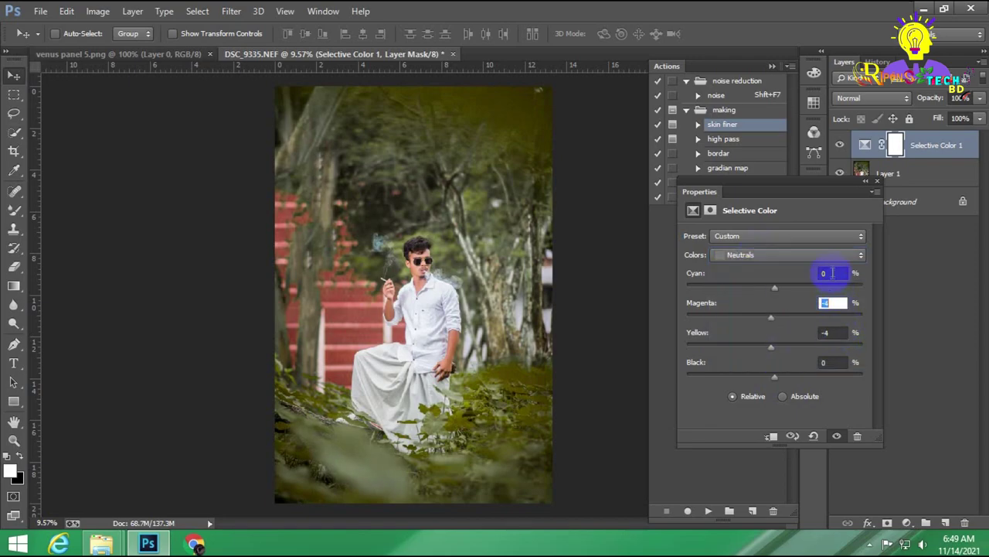
Step: Set the Blacks to yellow -6, magenta -5 and black +3
left_click(741, 255)
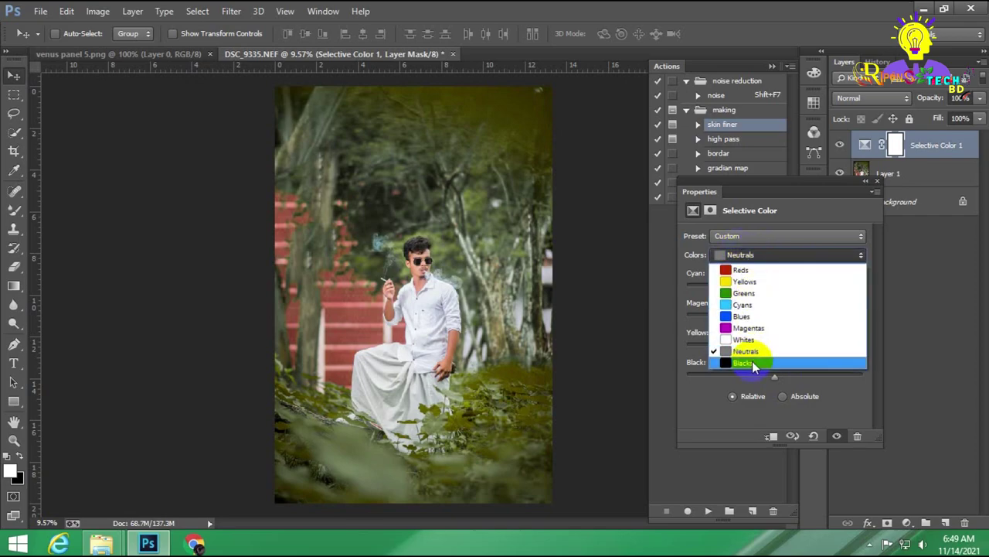
left_click(743, 362)
left_click(831, 362)
left_click(828, 333)
type("-6")
left_click(834, 302)
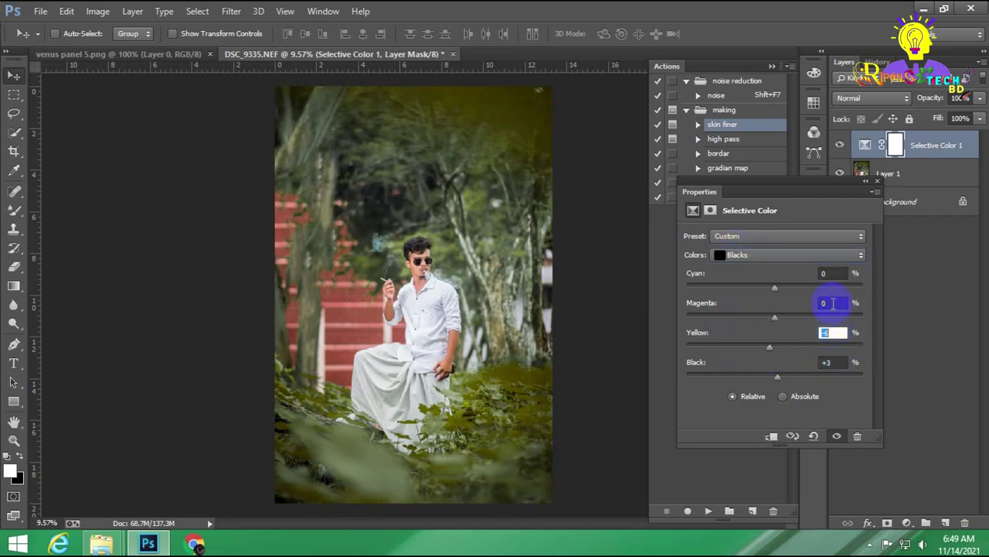
type("-5")
left_click(830, 274)
type("+3")
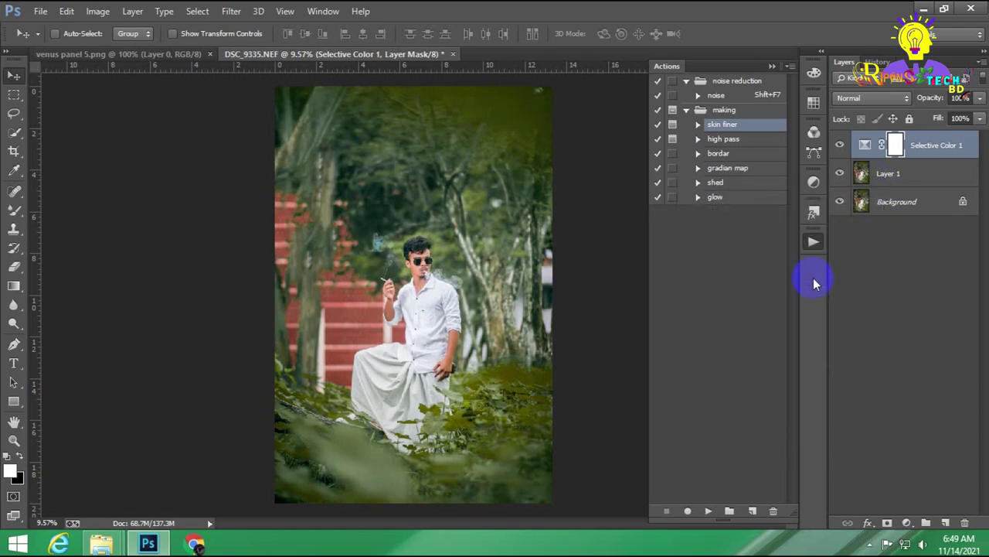
Step: Close the Selective Color properties and play the 'gradian map' action for a Soft Light Gradient Map 1
left_click(877, 183)
left_click(728, 169)
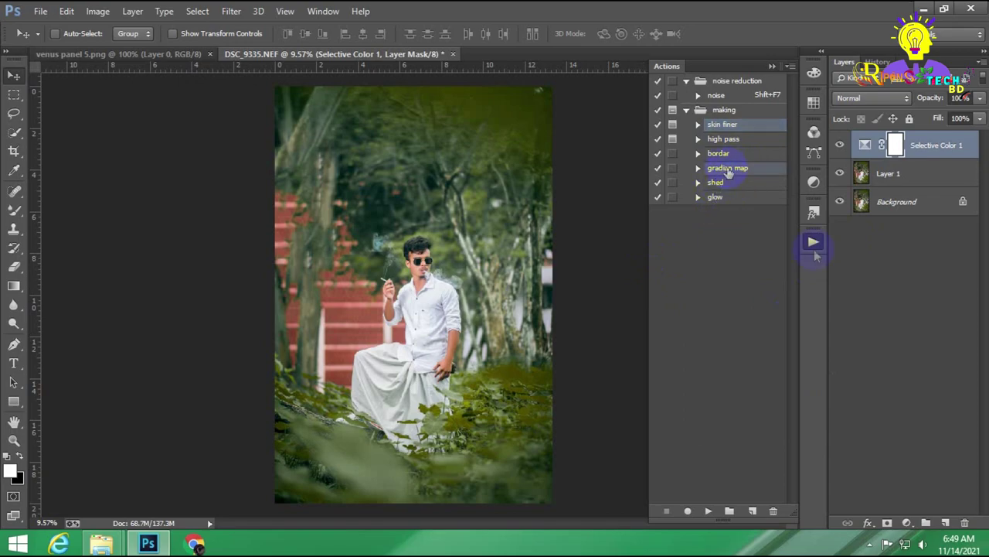
left_click(708, 510)
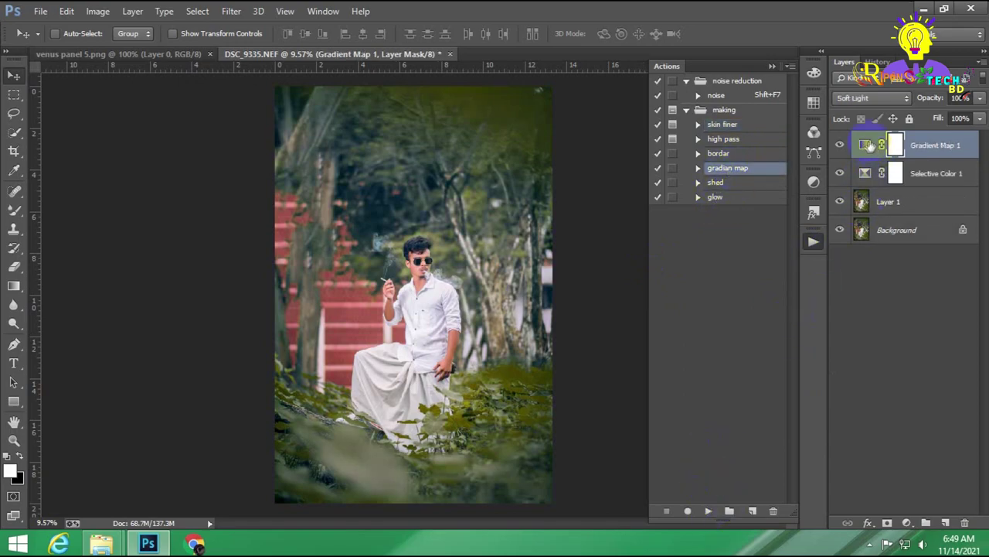
Step: Widen the noise gradient's blue range and raise its green minimum in the Gradient Editor
double_click(865, 144)
left_click(764, 244)
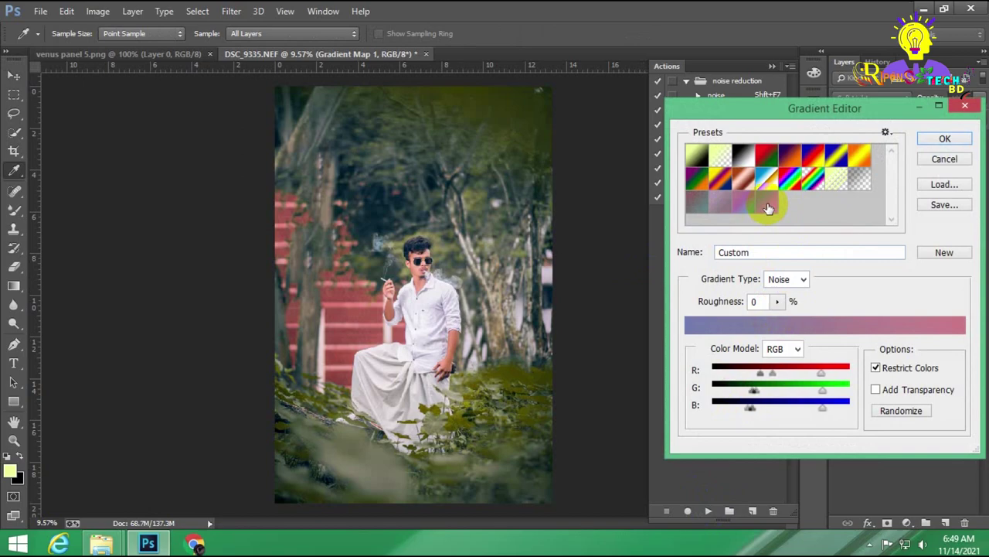
left_click_drag(747, 409, 764, 393)
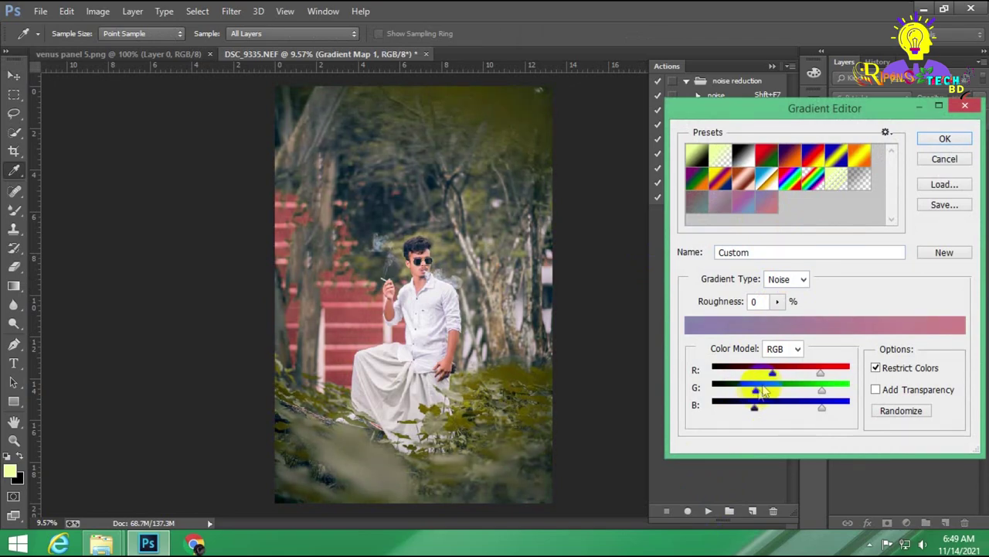
left_click_drag(757, 390, 767, 393)
key("Return")
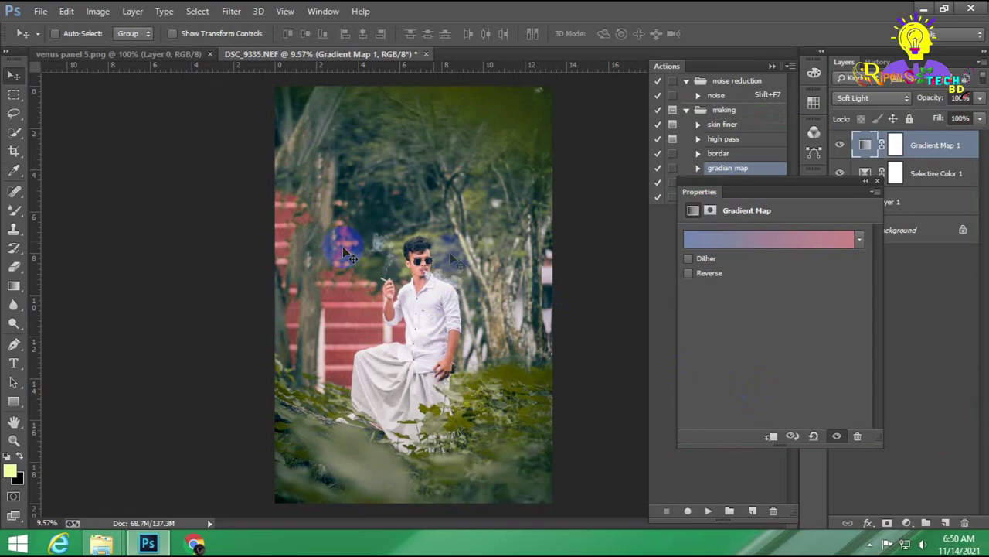
left_click(878, 182)
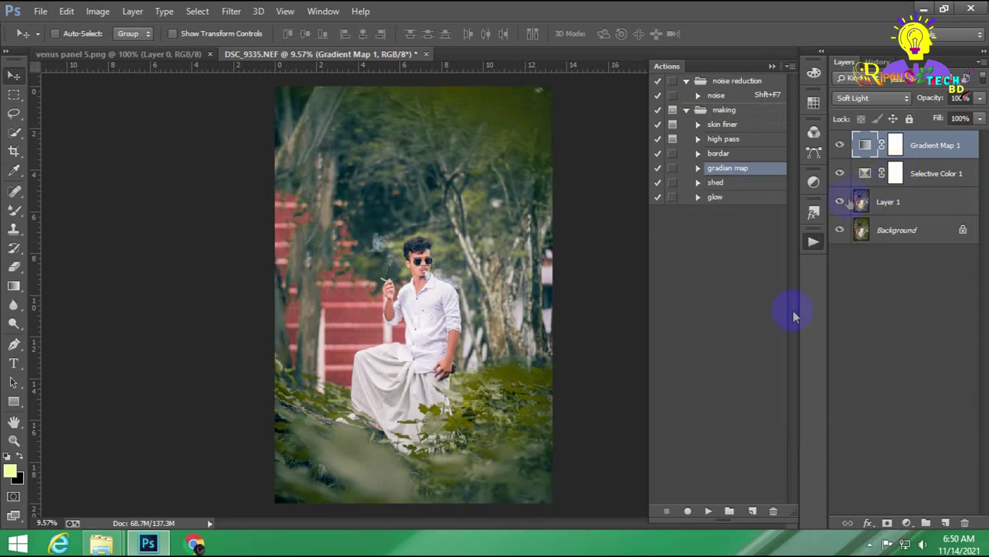
Step: Test Noise roughness at 100%, return it to 0%, and save the gradient as a new preset
left_click(860, 146)
left_click(805, 239)
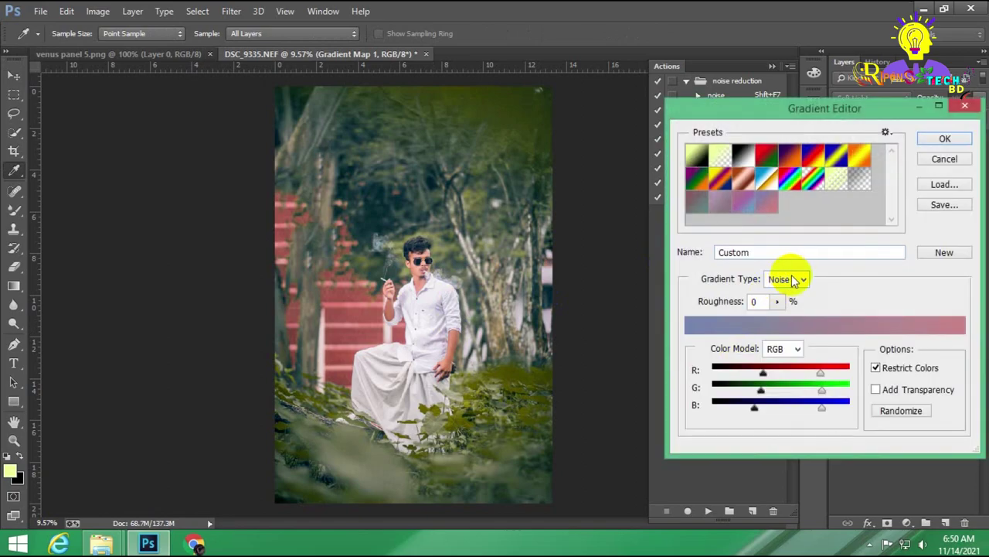
left_click(793, 280)
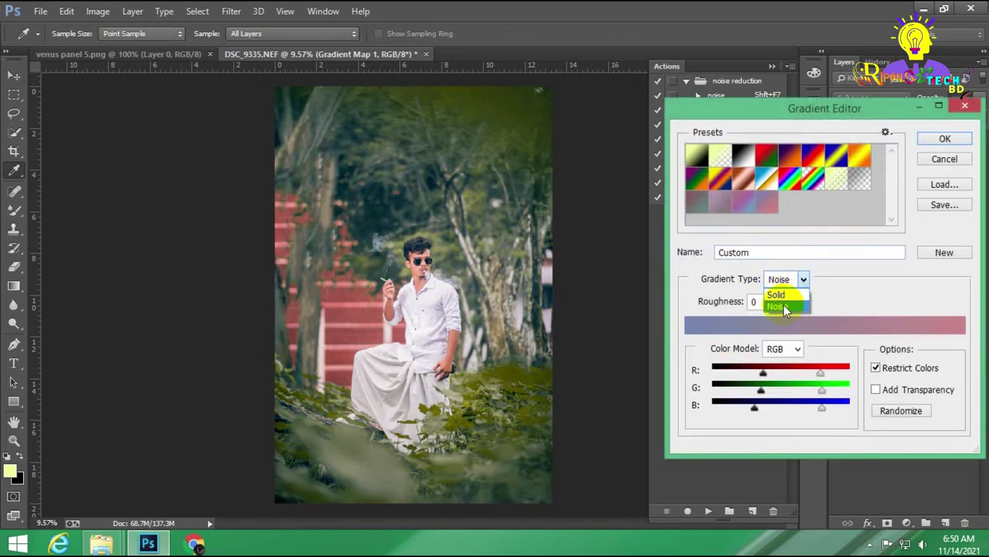
left_click(784, 305)
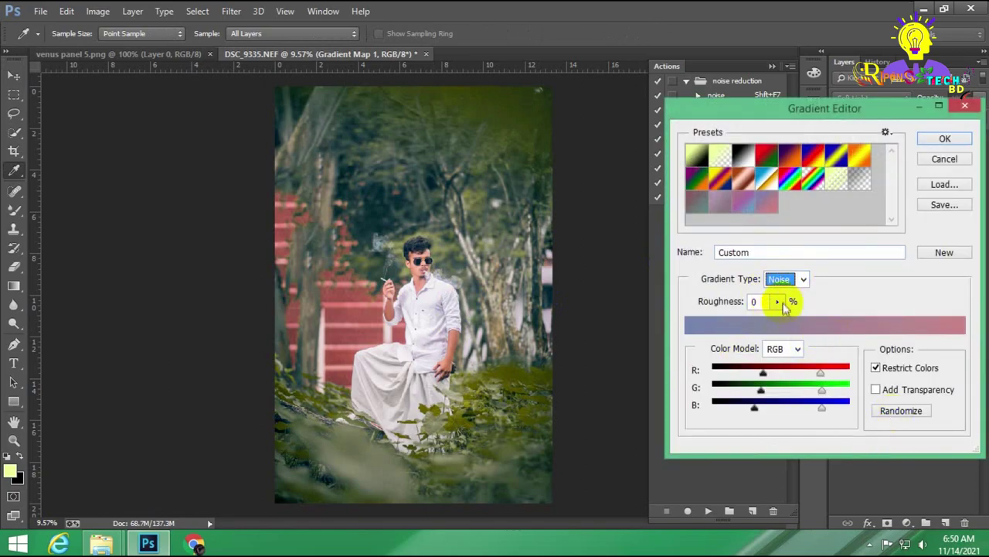
mouse_move(777, 301)
left_mouse_down()
mouse_move(821, 325)
mouse_move(718, 319)
left_mouse_up()
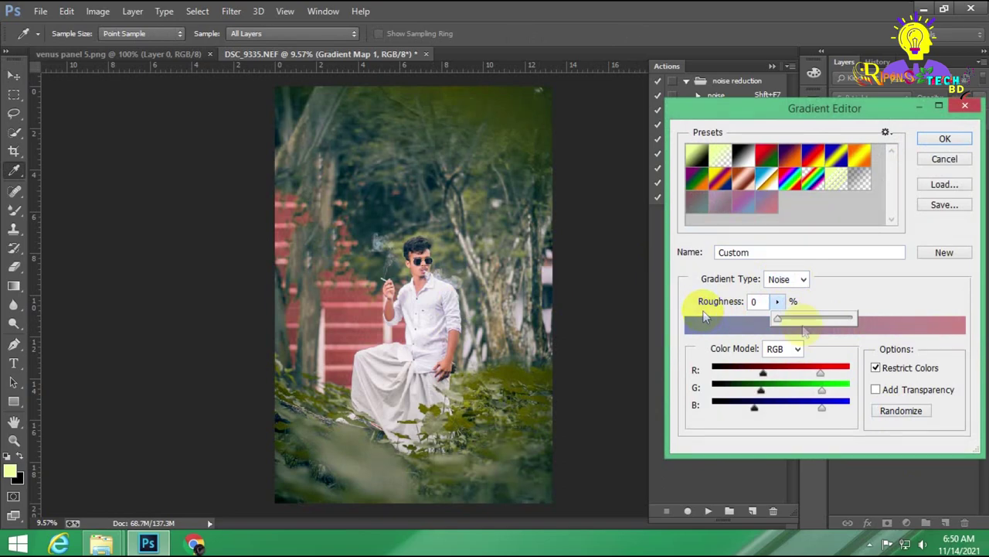
left_click_drag(779, 319, 892, 320)
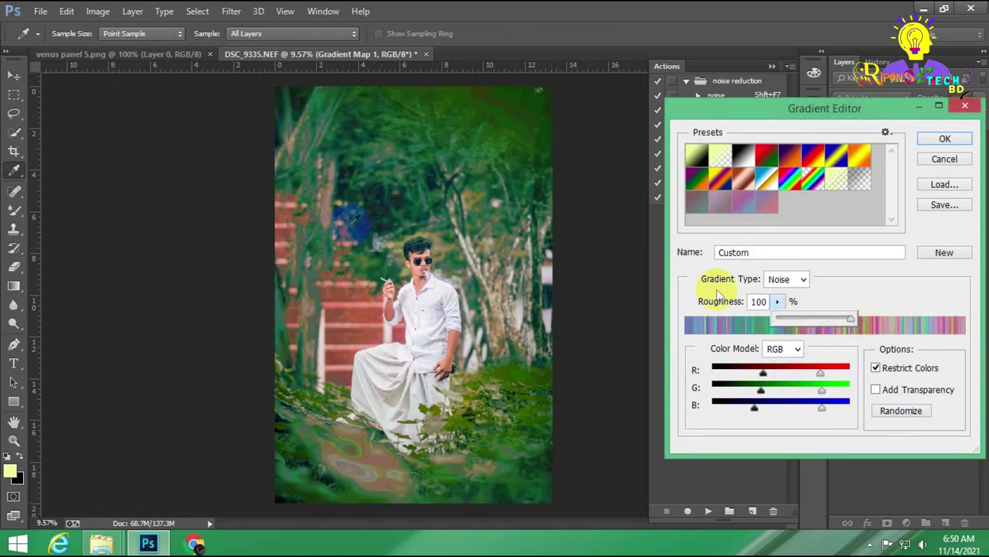
left_click_drag(807, 317, 756, 325)
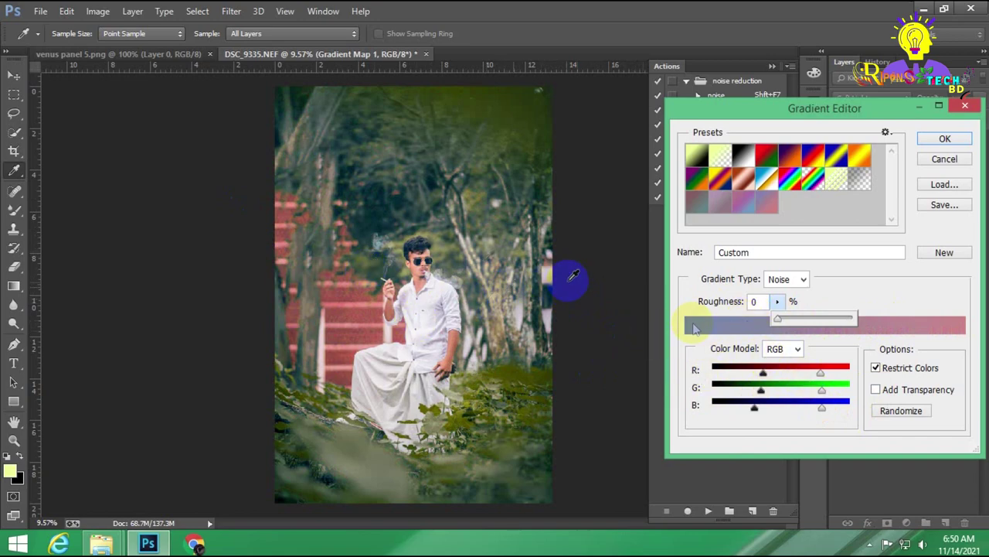
left_click(944, 252)
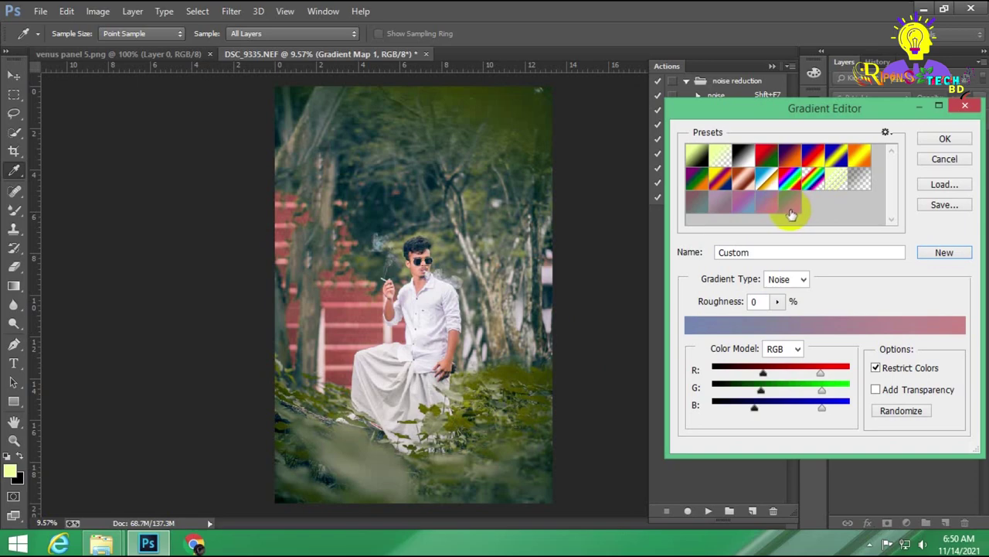
left_click(945, 139)
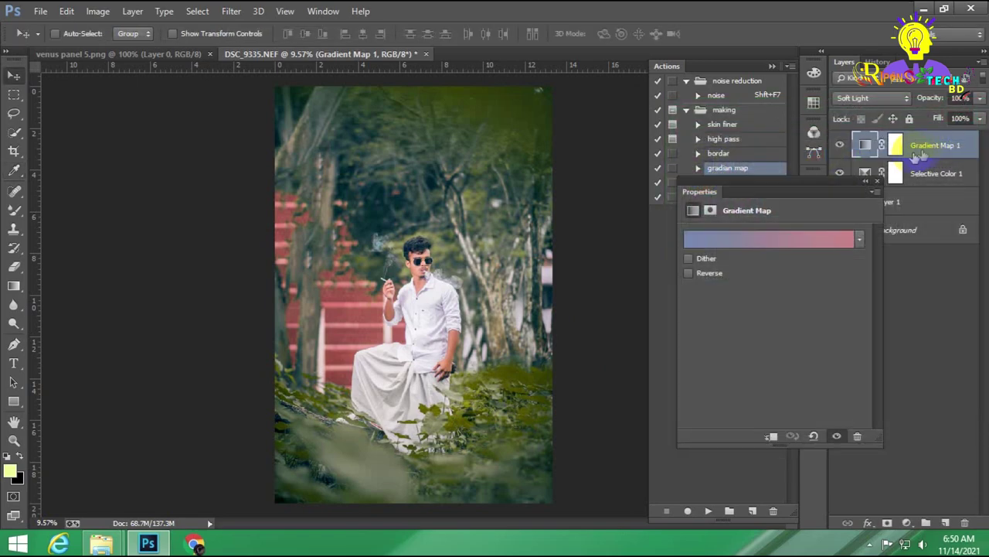
Step: Delete Gradient Map 1 and replay the 'gradian map' action to recreate it
left_click(879, 182)
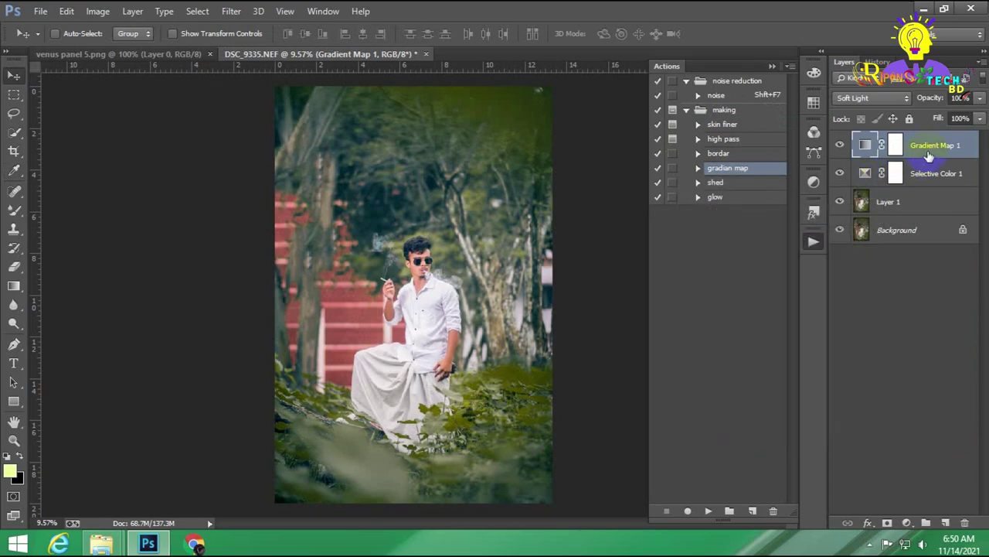
key("Delete")
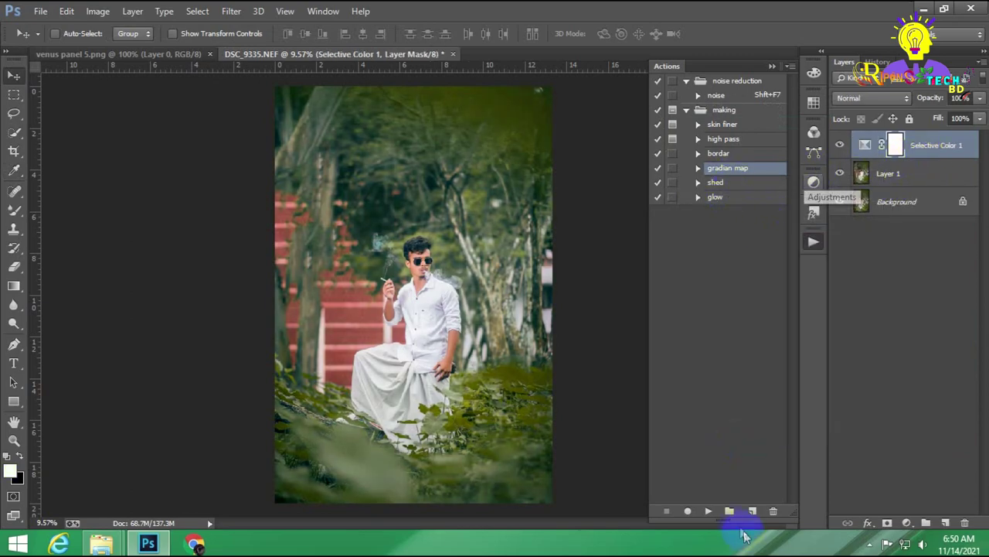
left_click(708, 510)
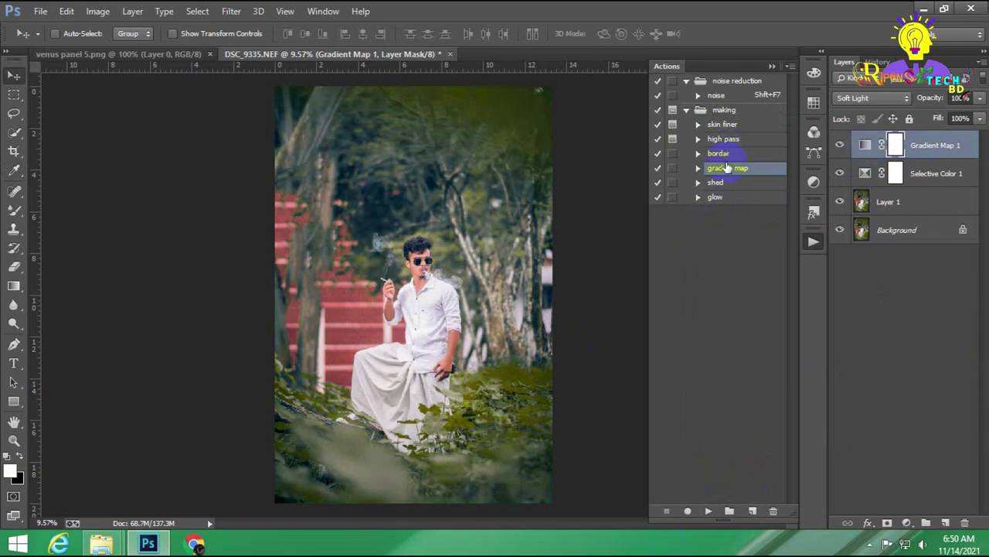
left_click(907, 523)
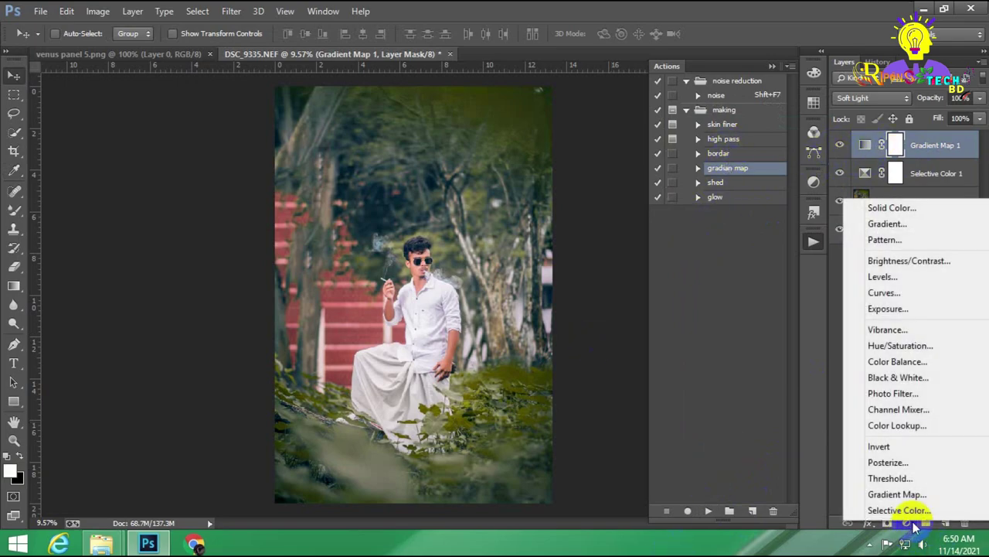
key("Escape")
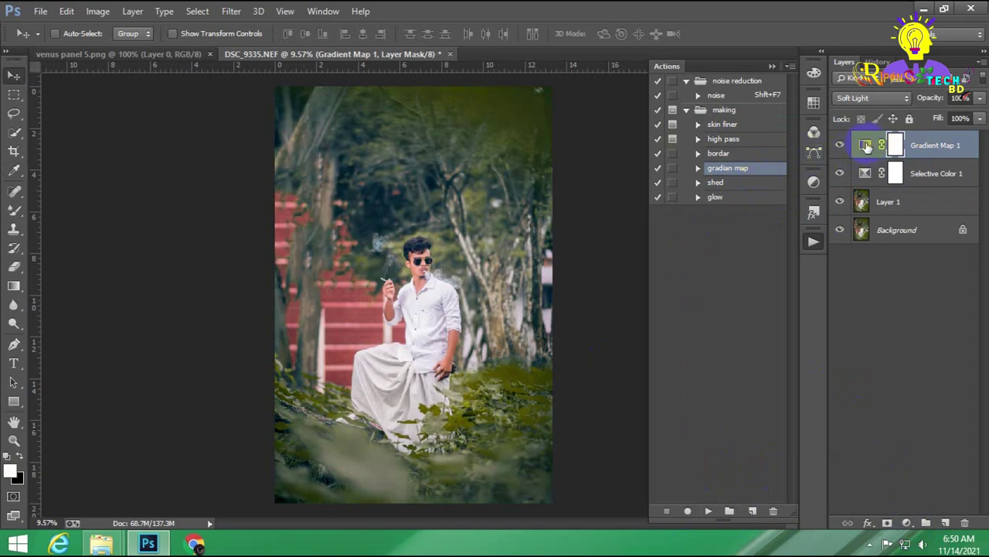
Step: Inspect the new Gradient Map 1 gradient in the editor and close it unchanged
double_click(865, 145)
left_click(807, 244)
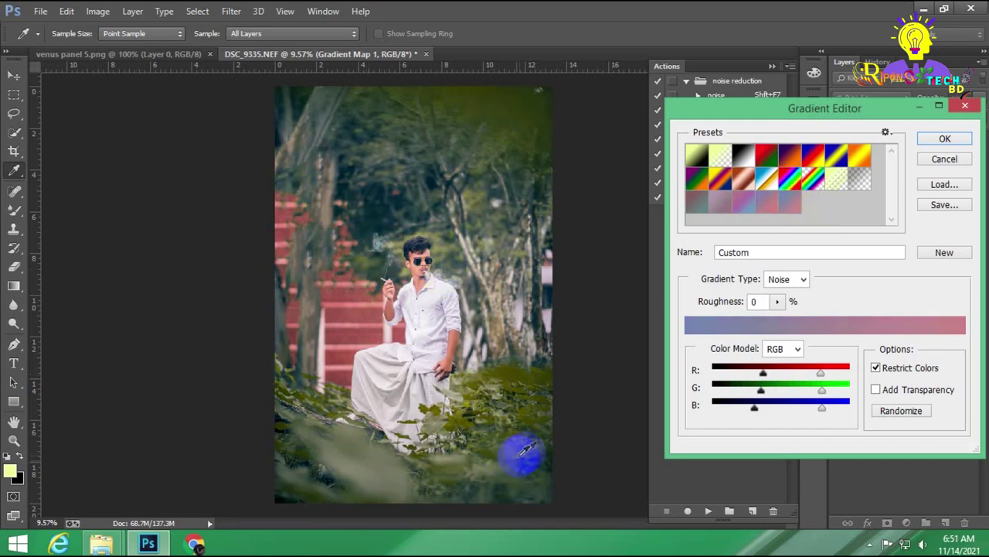
key("Return")
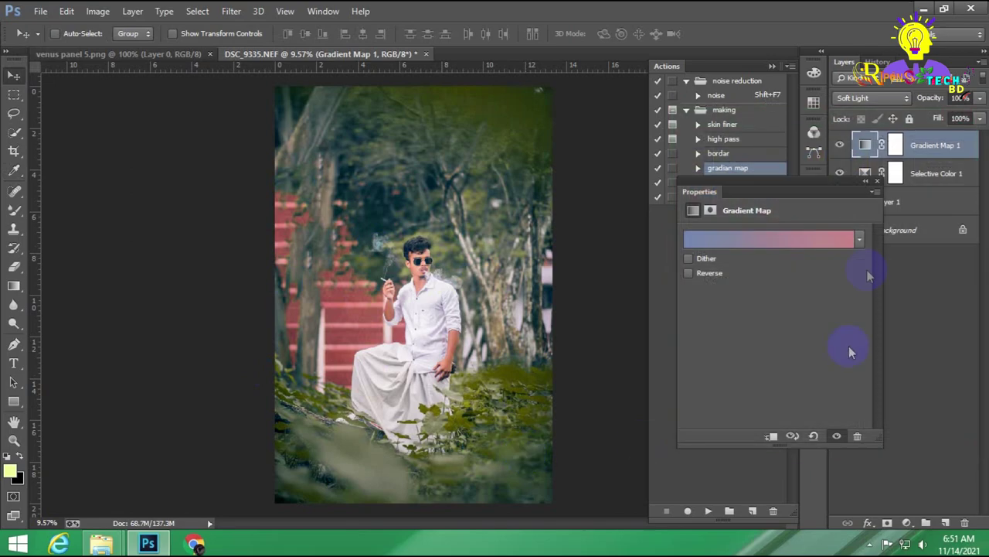
left_click(878, 183)
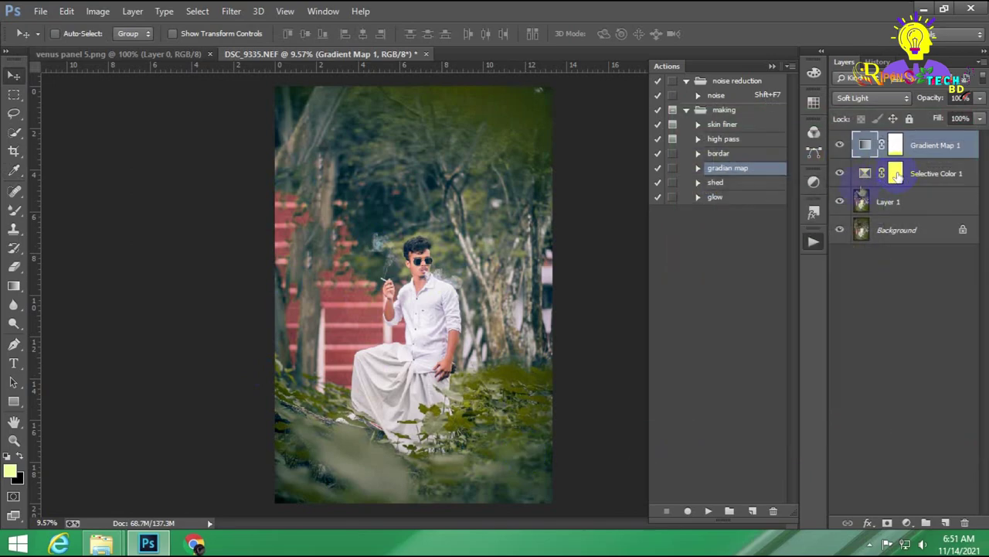
Step: Merge visible layers into the Background and add a pale yellow #f2ff9c Solid Color fill layer
right_click(930, 137)
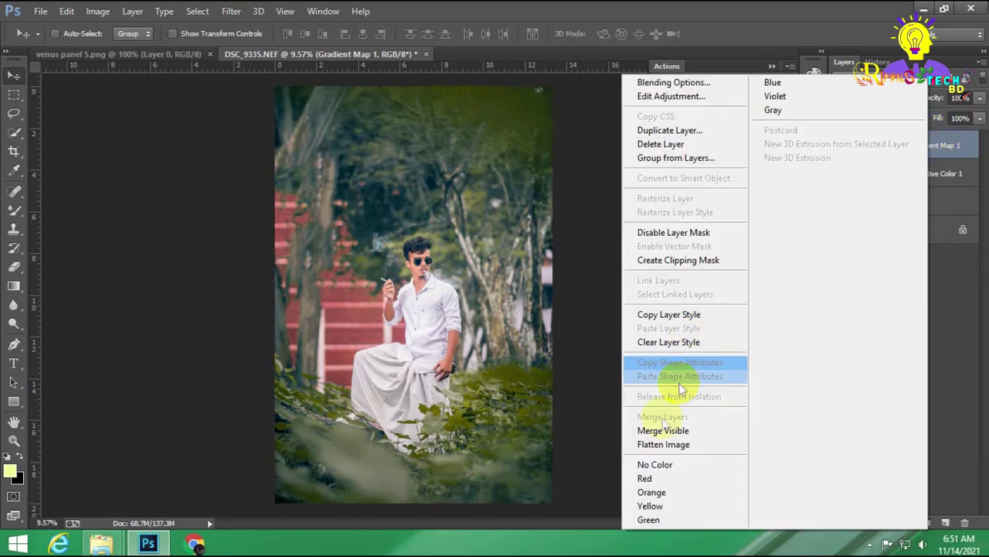
left_click(670, 432)
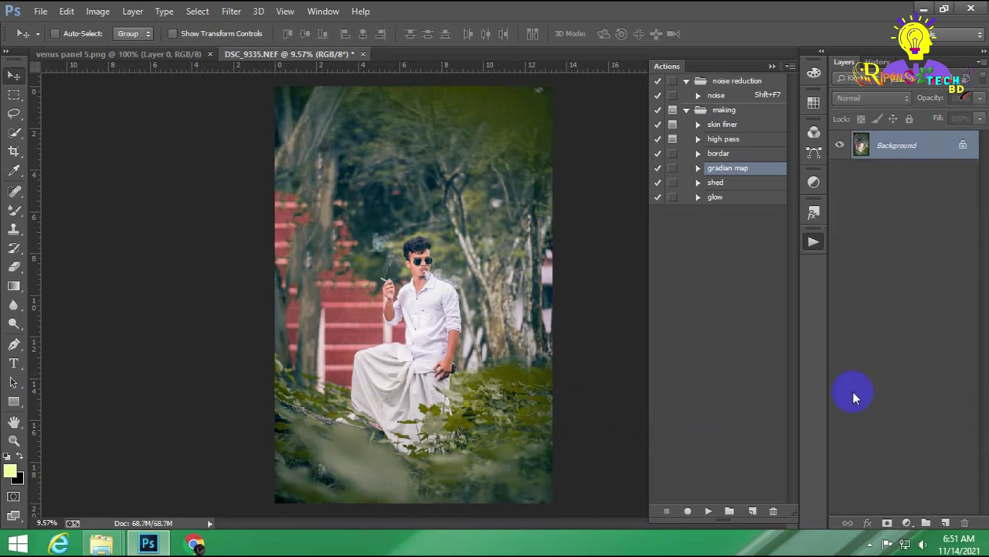
left_click(907, 523)
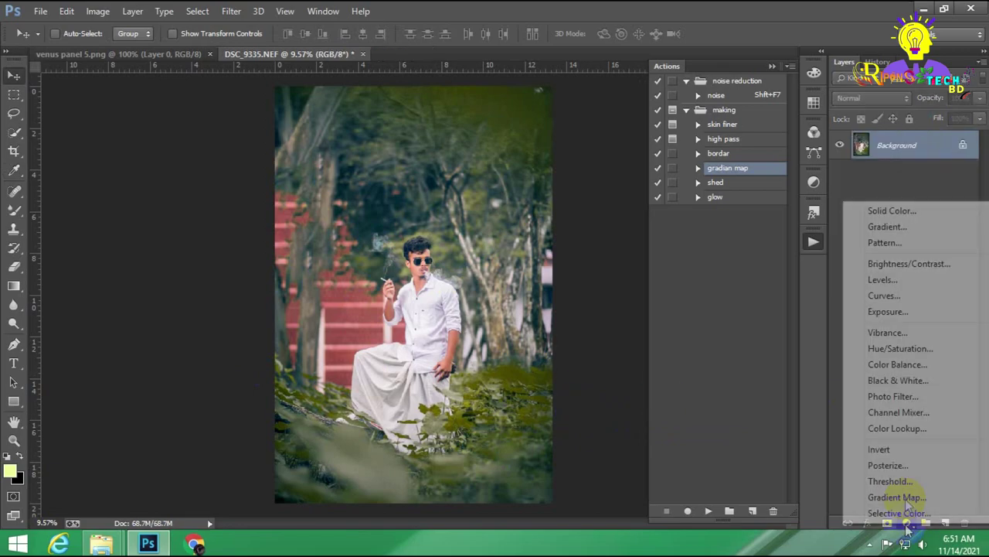
left_click(889, 210)
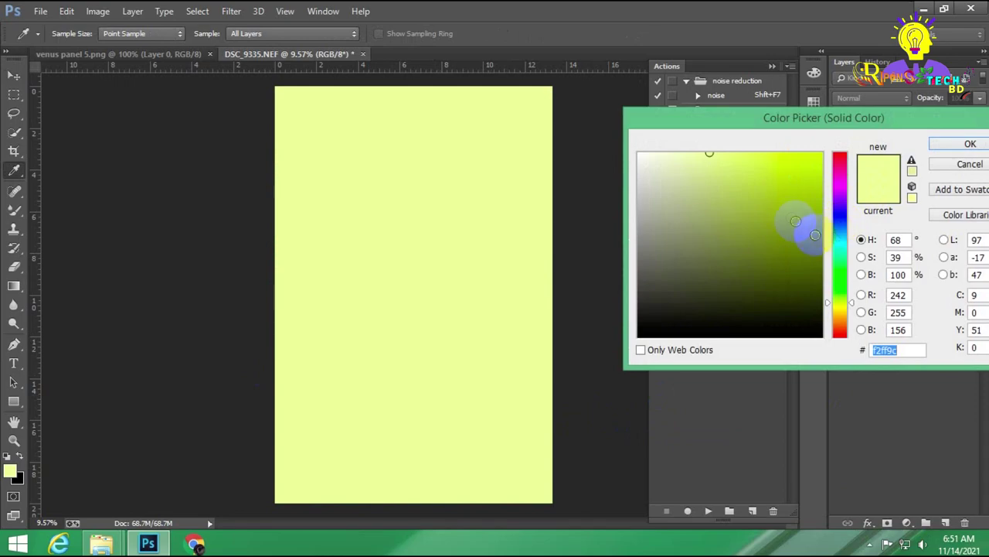
left_click(956, 147)
Step: Set the fill layer to Soft Light and invert its mask to hide it
left_click(872, 98)
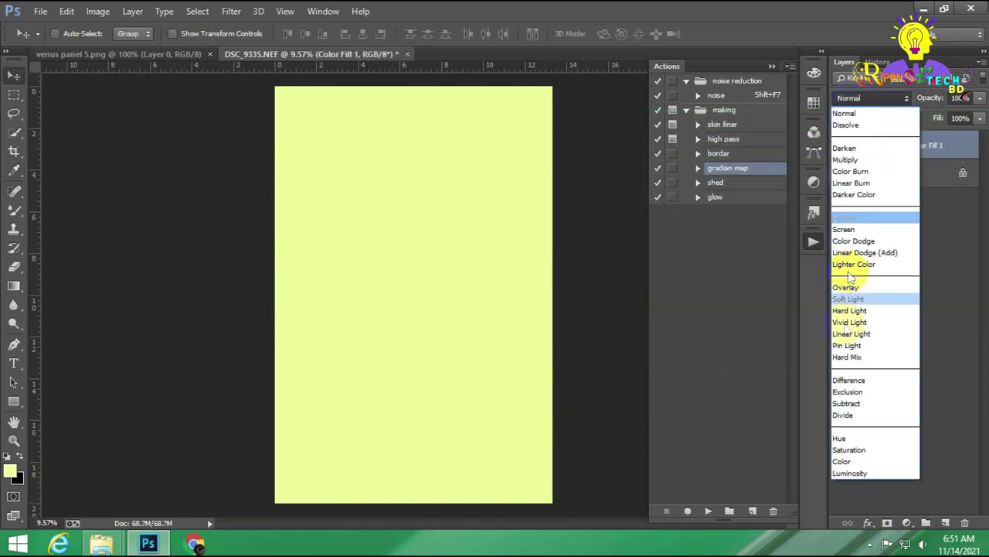
left_click(858, 299)
left_click(896, 146)
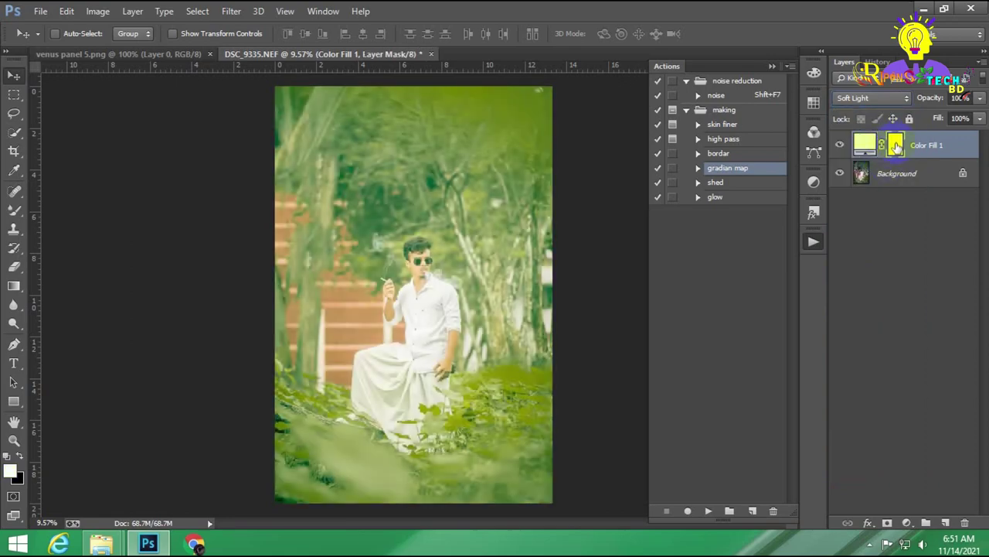
key("ctrl+i")
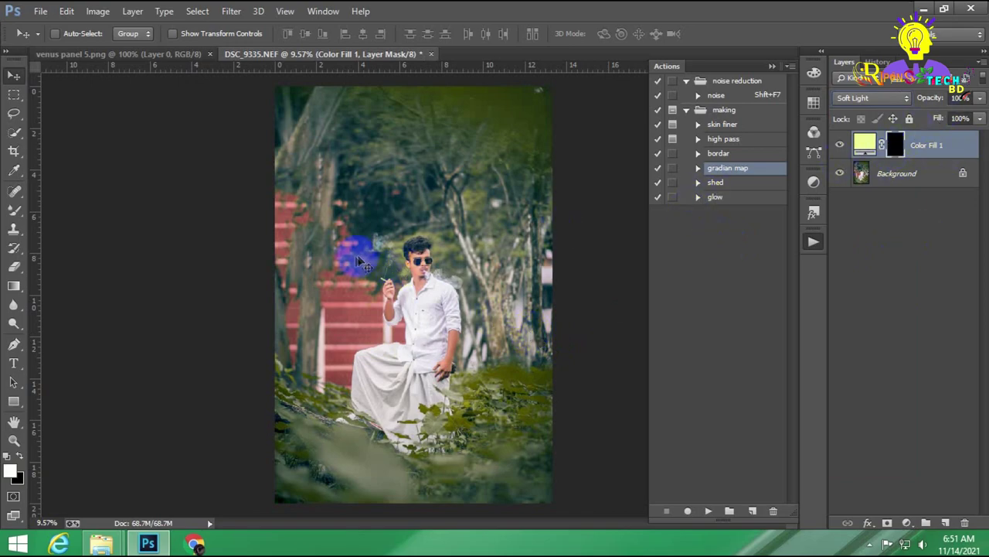
Step: Draw a gradient on the Color Fill 1 mask fading the tint in from the top right
left_click(14, 287)
right_click(14, 287)
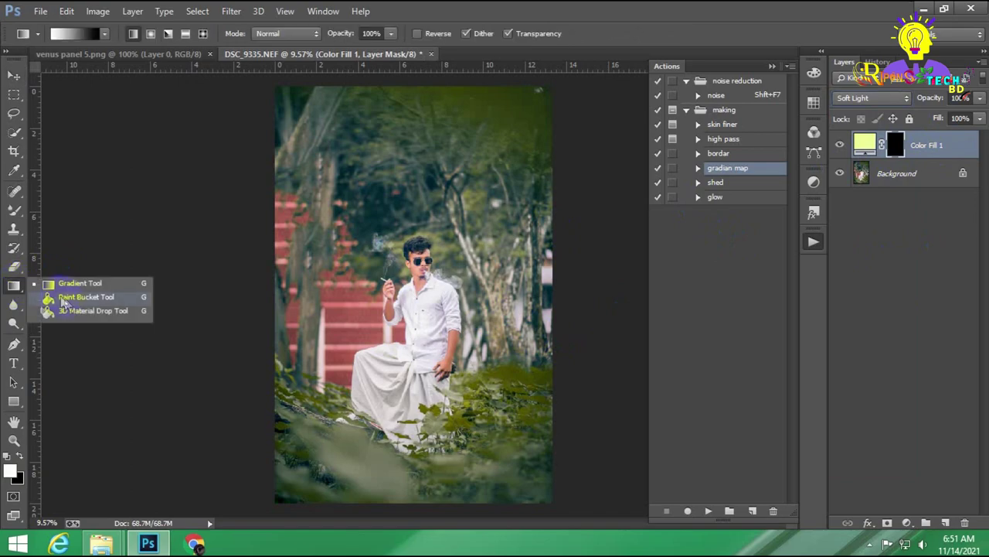
left_click(68, 300)
right_click(19, 287)
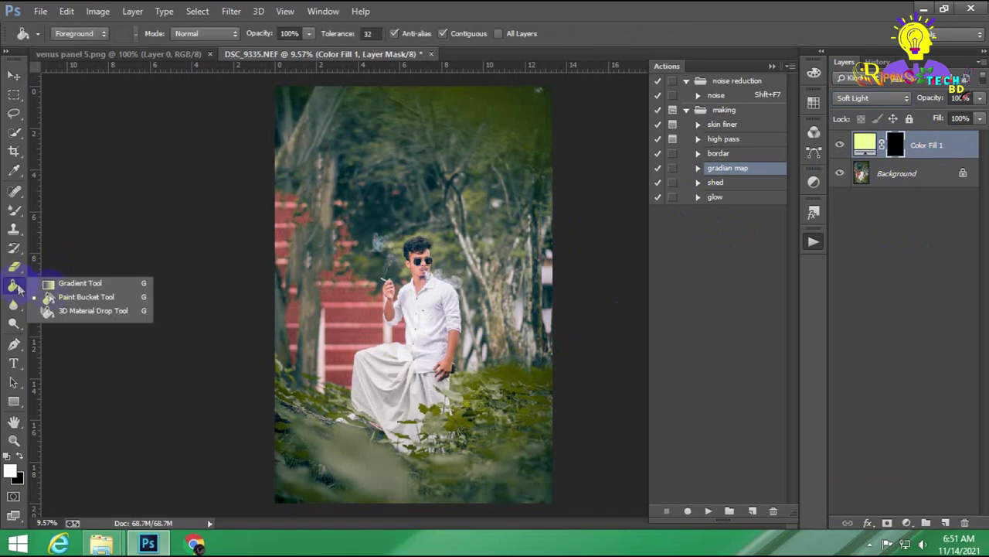
left_click(80, 285)
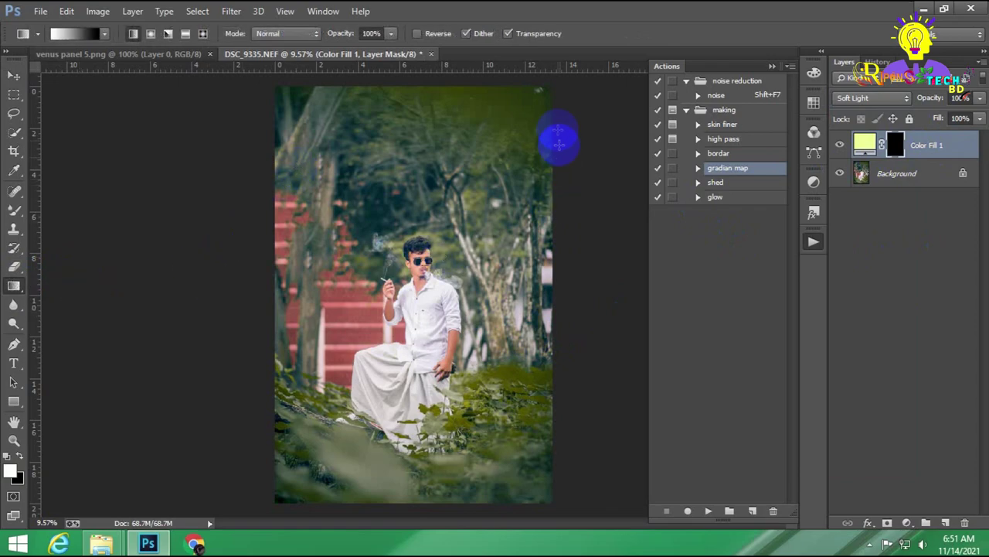
left_click_drag(558, 141, 337, 304)
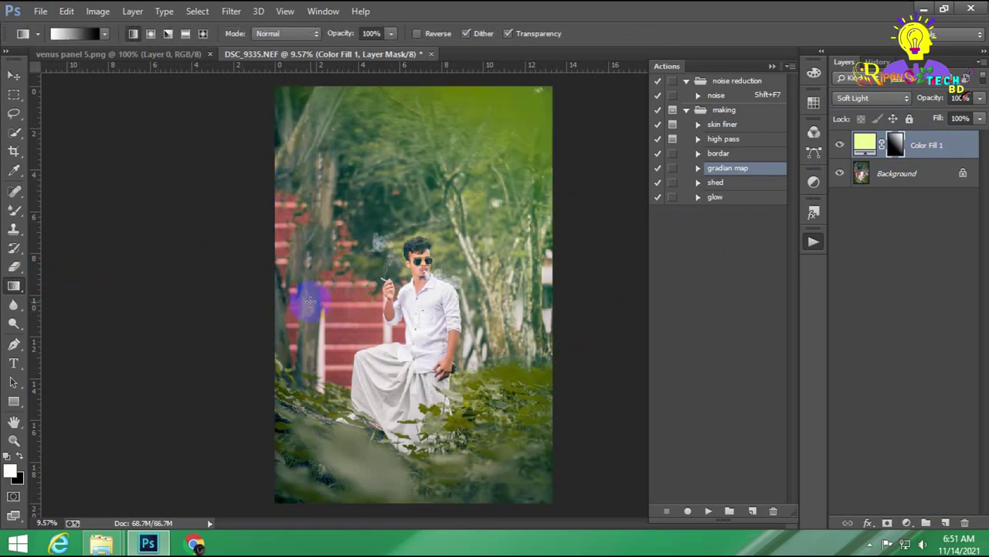
Step: Recolour Color Fill 1 to khaki yellow #c9bd5c and duplicate it as Color Fill 1 copy
double_click(861, 144)
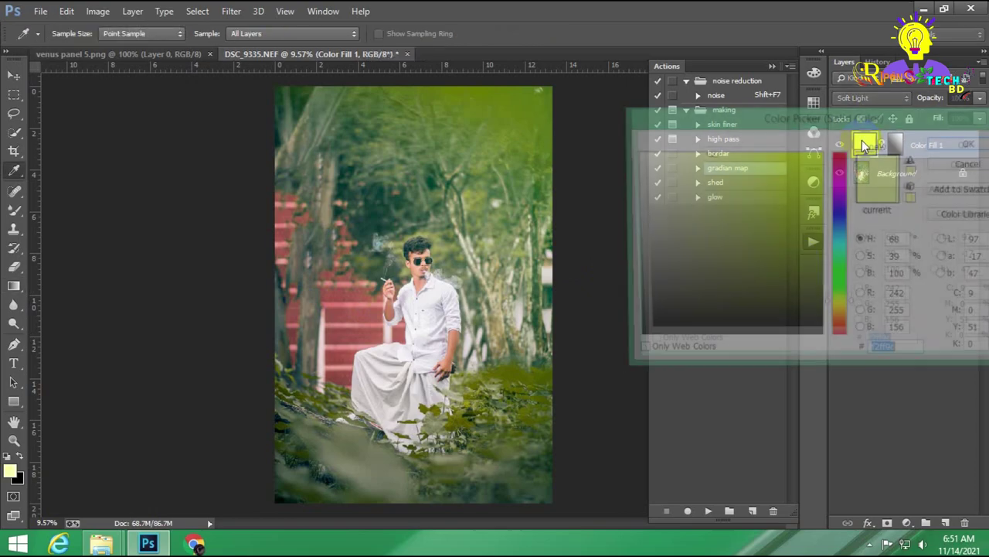
left_click(817, 268)
left_click_drag(814, 228, 795, 217)
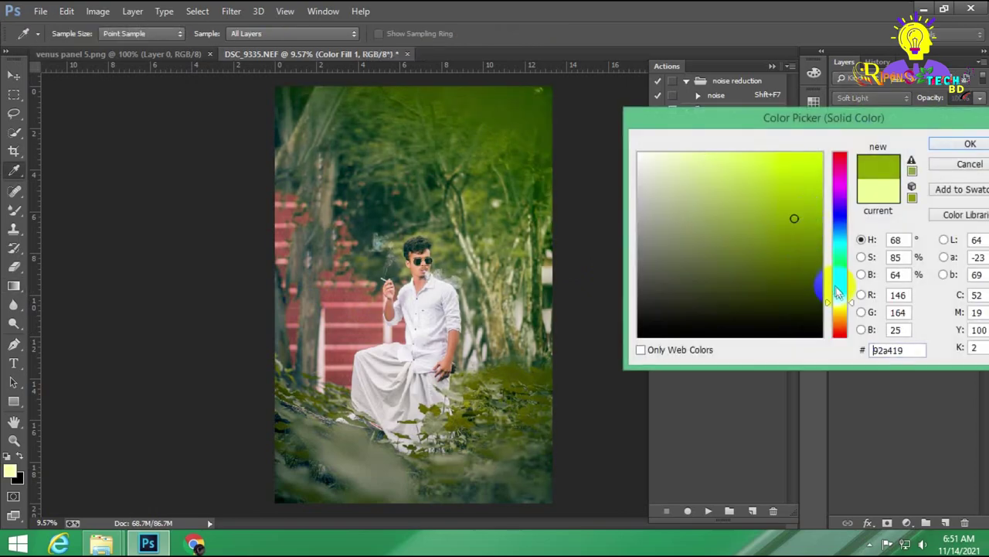
left_click_drag(839, 283, 840, 315)
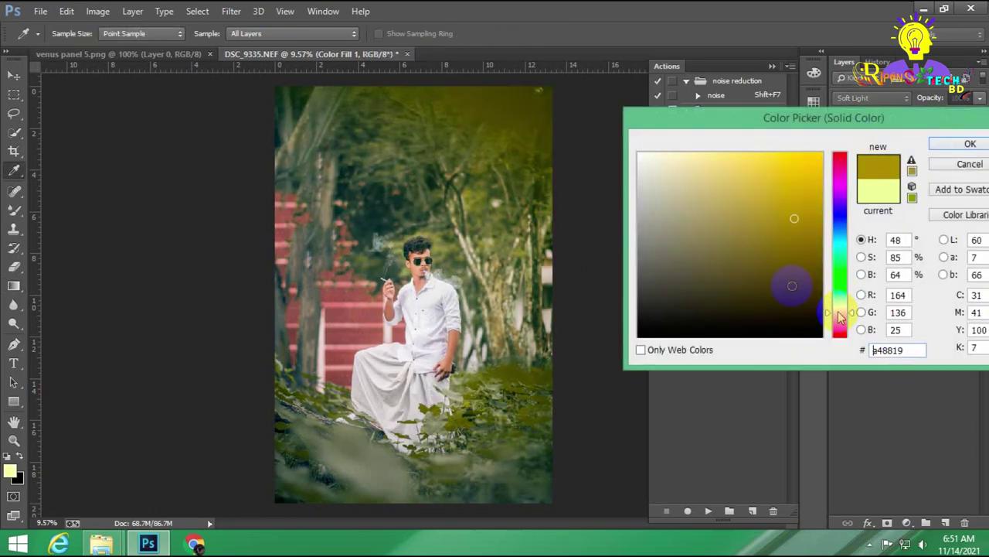
mouse_move(791, 285)
left_mouse_down()
mouse_move(749, 178)
mouse_move(740, 228)
mouse_move(762, 198)
mouse_move(742, 172)
mouse_move(737, 191)
left_mouse_up()
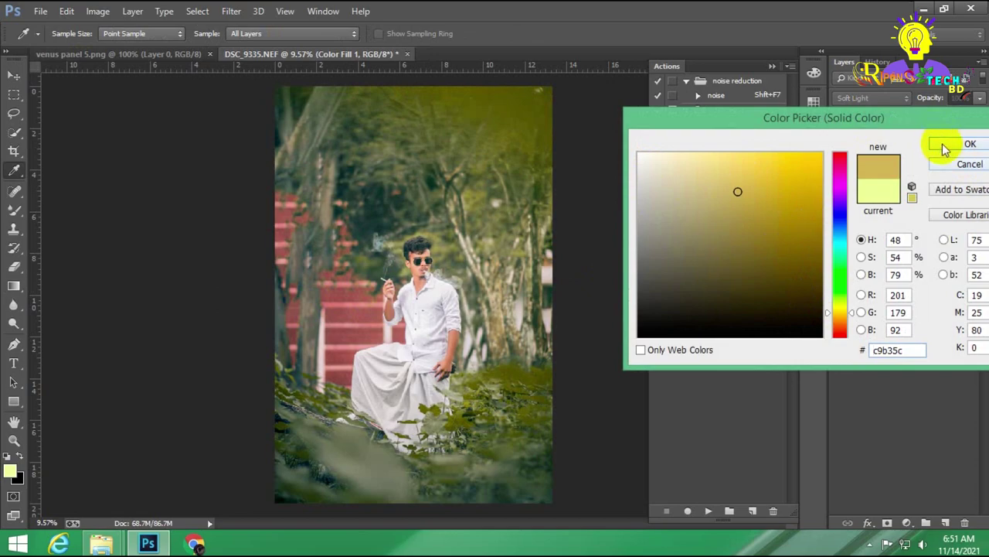
left_click(839, 310)
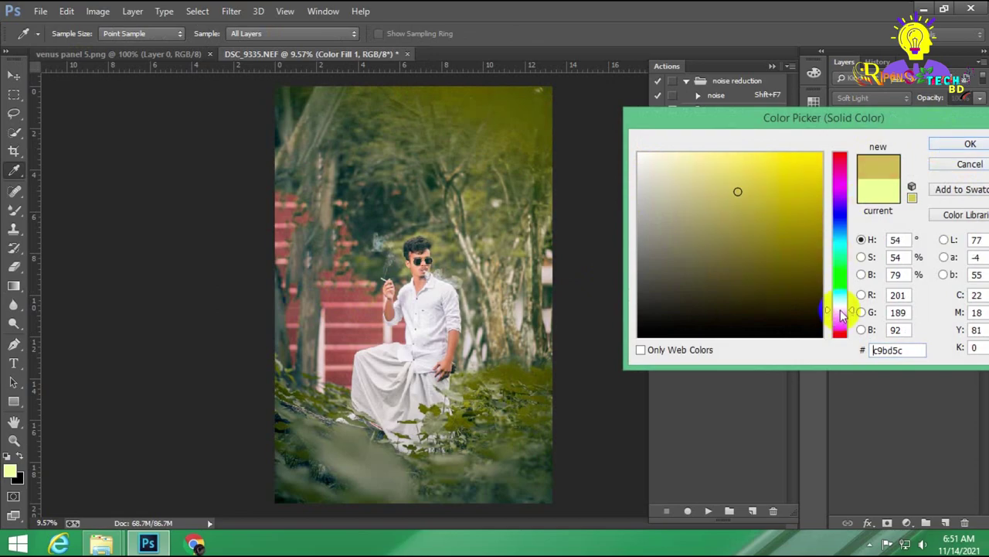
left_click(955, 145)
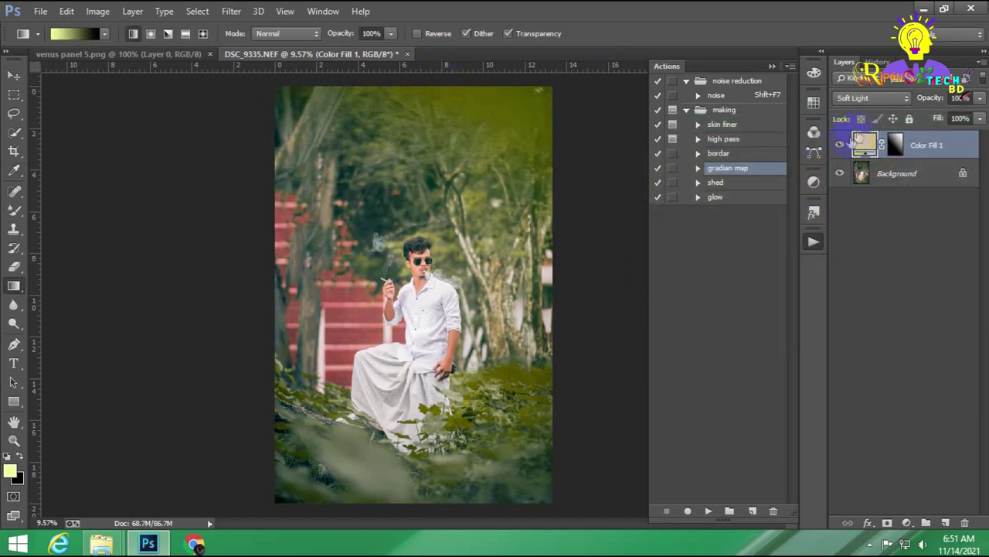
left_click_drag(924, 145, 945, 522)
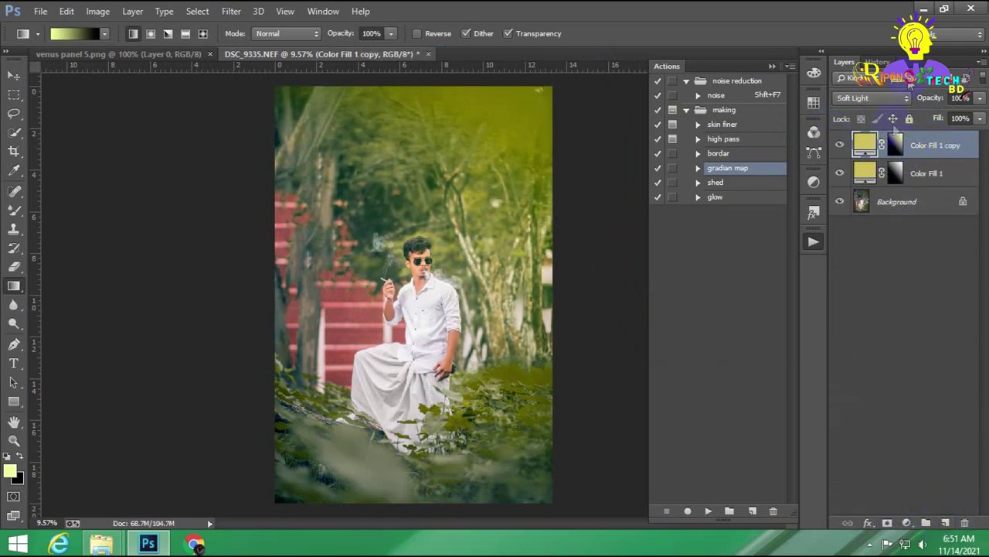
Step: Fade the copy's mask diagonally from bottom-left to top-right and make the copy bright yellow-green
left_click(895, 147)
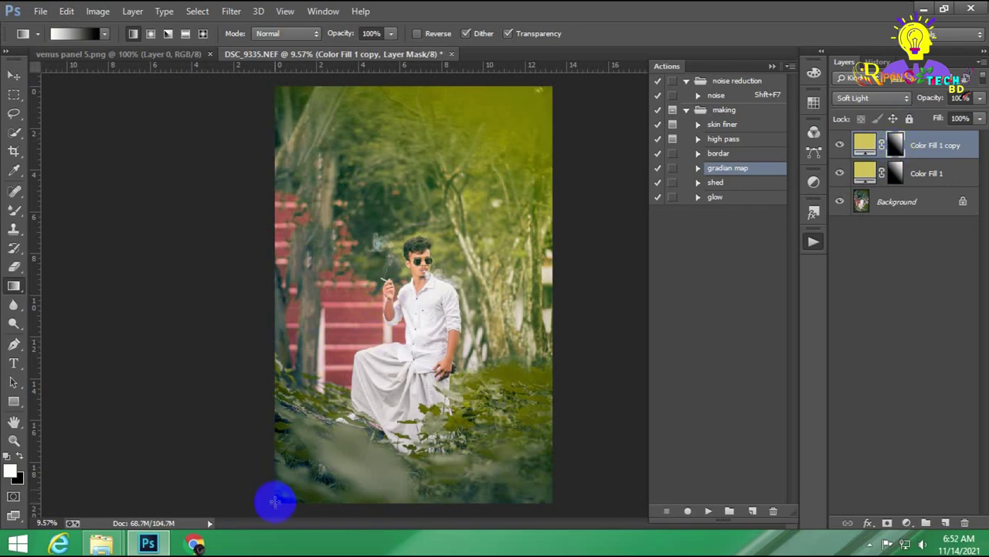
left_click_drag(273, 502, 619, 106)
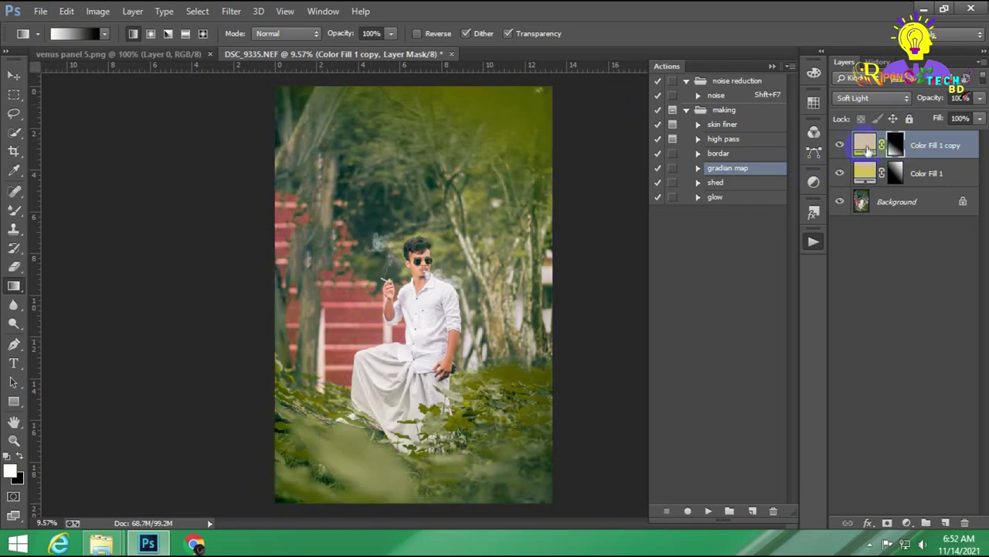
double_click(865, 149)
mouse_move(839, 325)
left_mouse_down()
mouse_move(845, 275)
mouse_move(844, 303)
left_mouse_up()
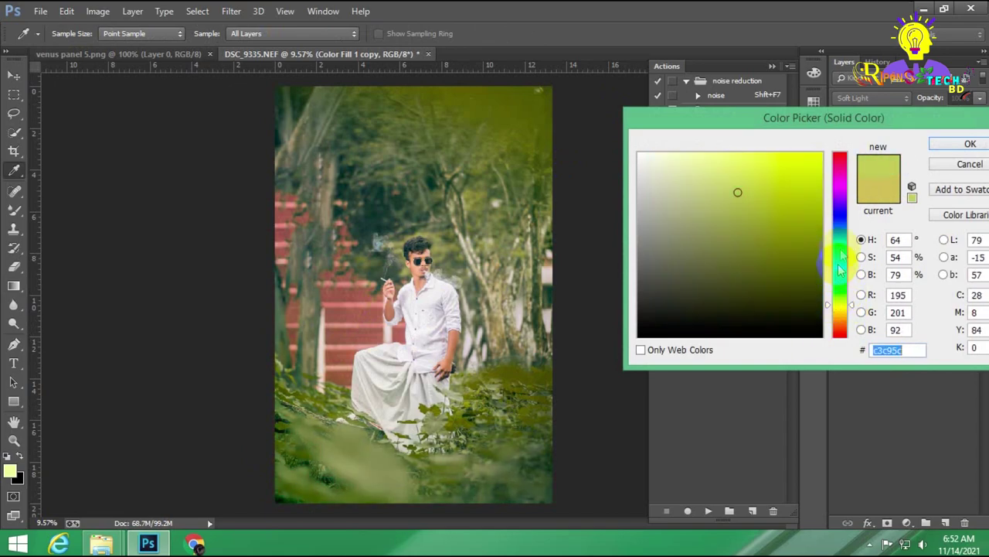
mouse_move(840, 267)
left_mouse_down()
mouse_move(839, 243)
mouse_move(840, 303)
left_mouse_up()
left_click_drag(778, 190, 758, 153)
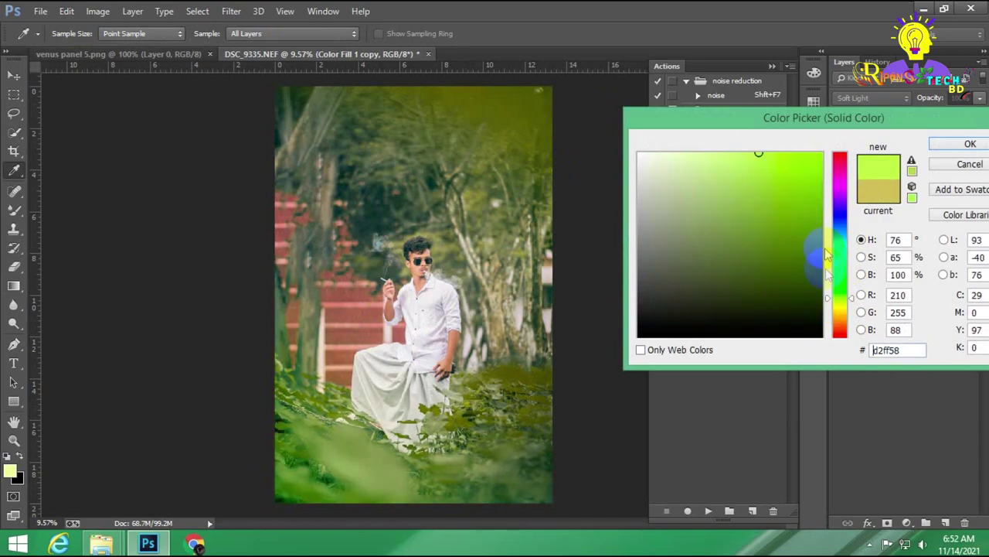
left_click_drag(839, 302, 841, 307)
mouse_move(796, 204)
left_mouse_down()
mouse_move(818, 151)
mouse_move(767, 152)
left_mouse_up()
left_click(963, 145)
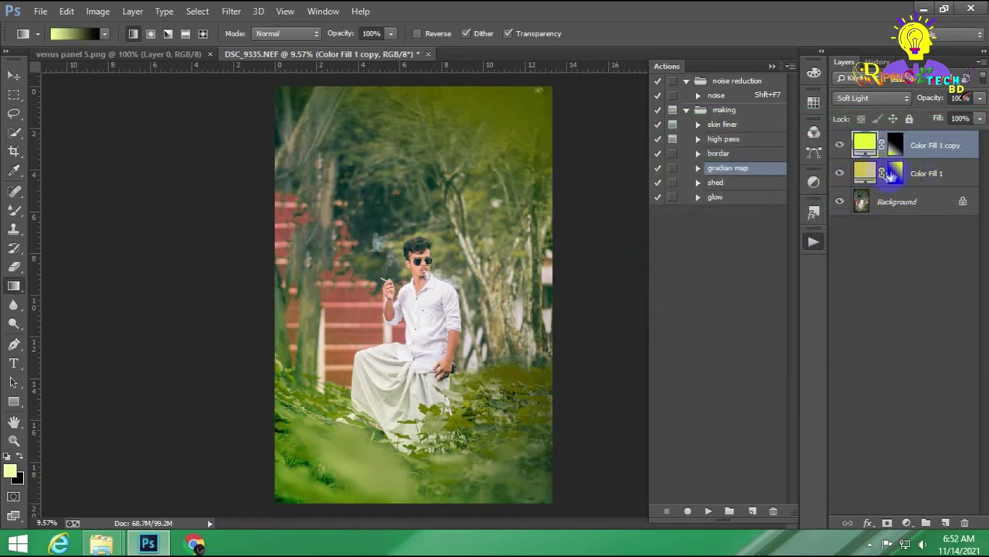
Step: Recolour Color Fill 1 to bright yellow #fffc00
double_click(867, 174)
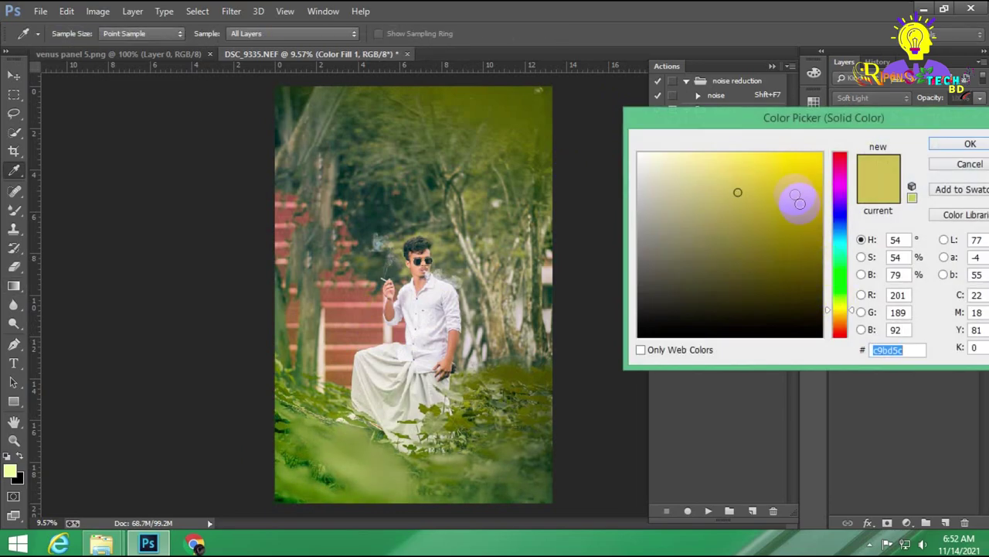
left_click_drag(795, 199, 821, 153)
mouse_move(839, 310)
left_mouse_down()
mouse_move(828, 349)
mouse_move(839, 327)
mouse_move(844, 162)
mouse_move(840, 311)
left_mouse_up()
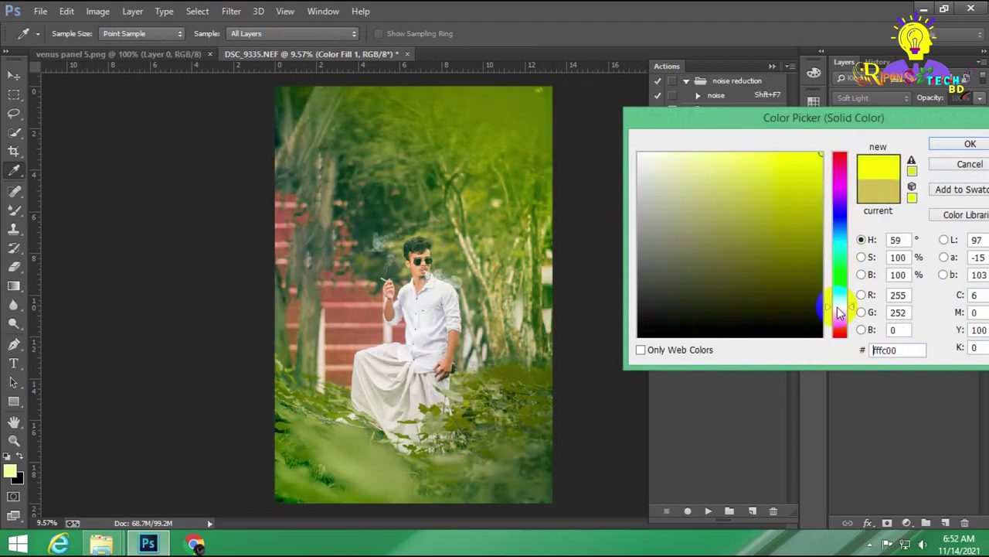
key("Return")
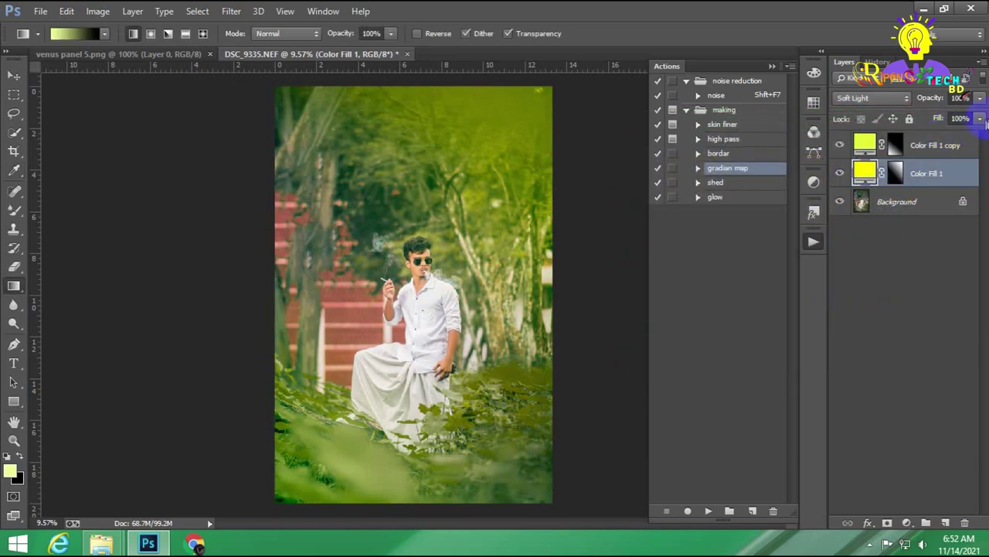
Step: Lower Color Fill 1 opacity to about 66% and the copy's opacity and fill to 62%
left_click(980, 119)
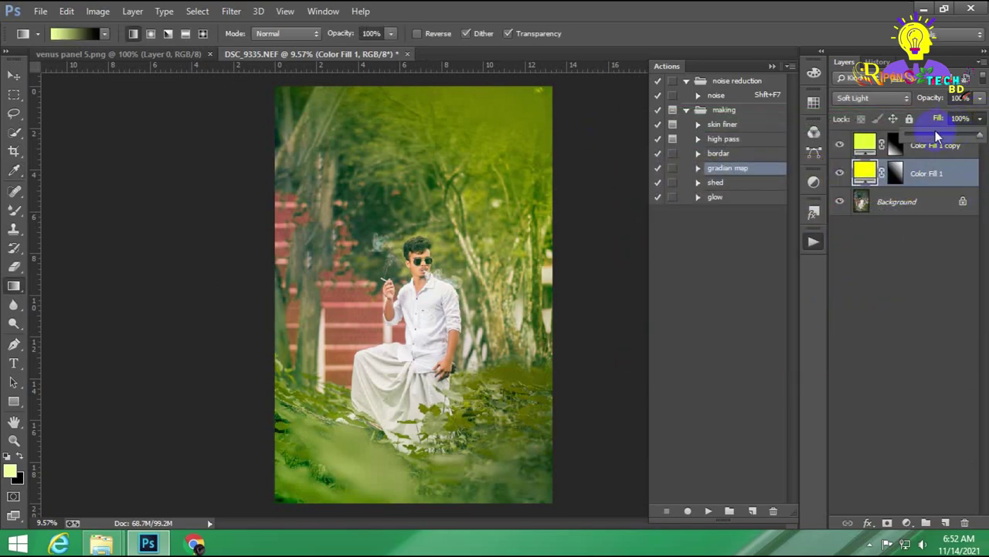
left_click(980, 98)
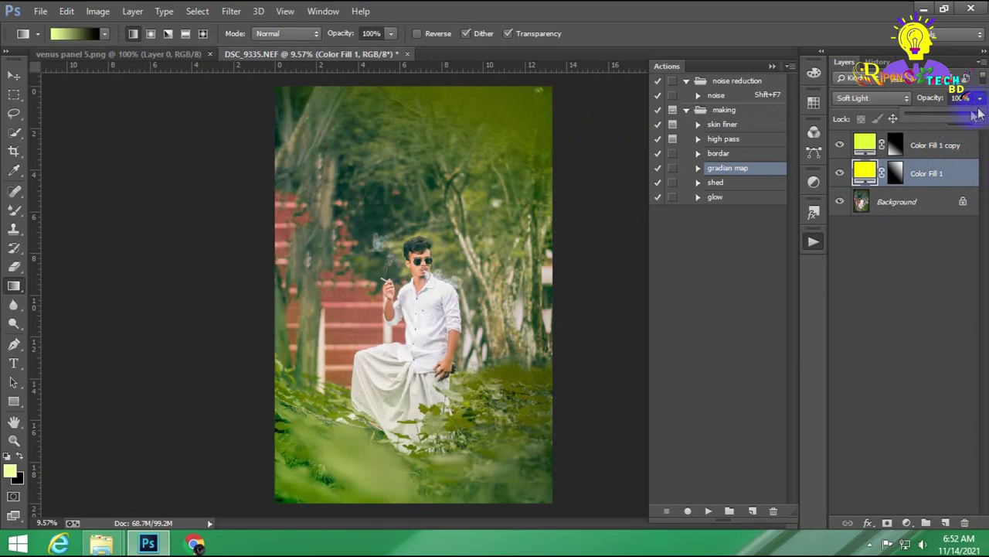
left_click_drag(960, 117, 956, 118)
left_click(928, 145)
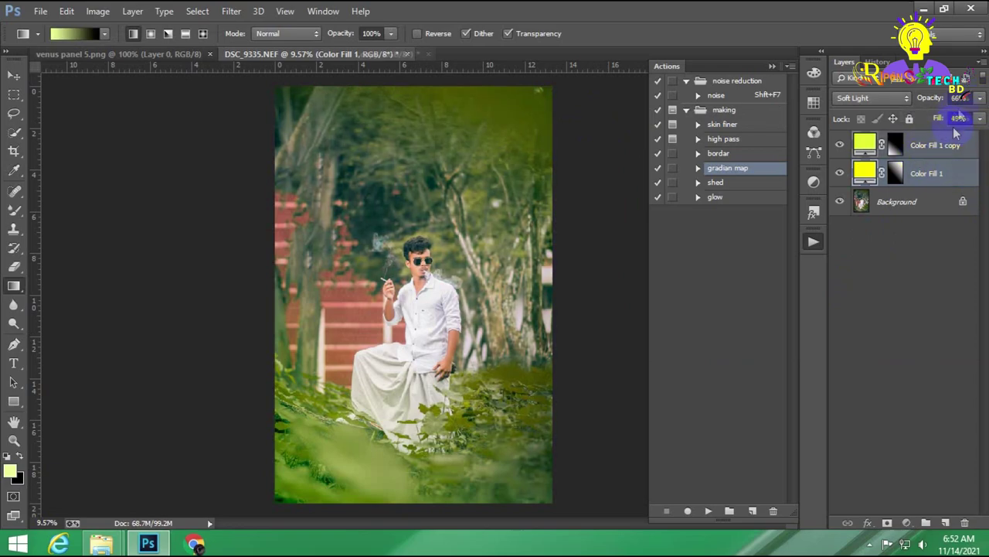
left_click(979, 99)
left_click_drag(958, 117, 957, 117)
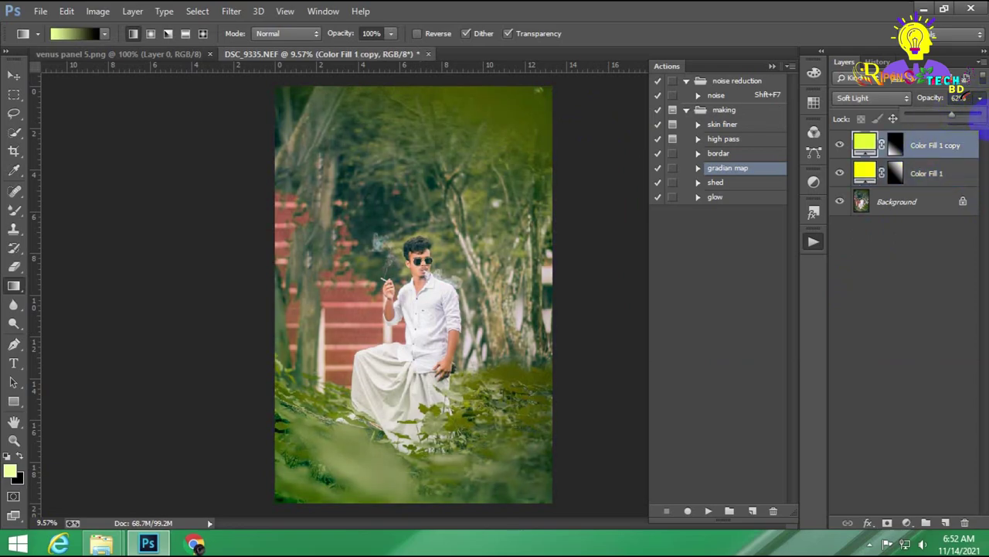
left_click(980, 118)
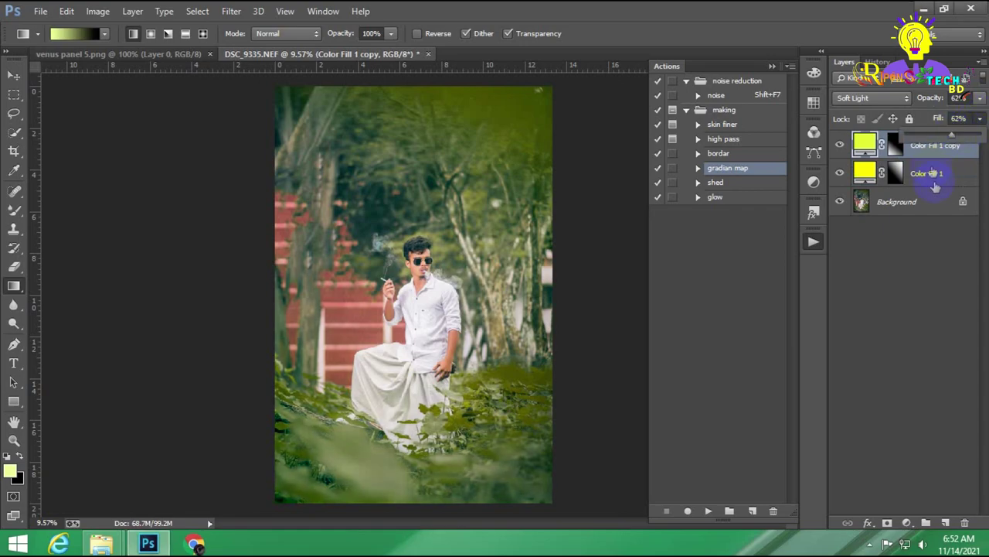
Step: Merge all visible layers into a single Background layer
right_click(927, 147)
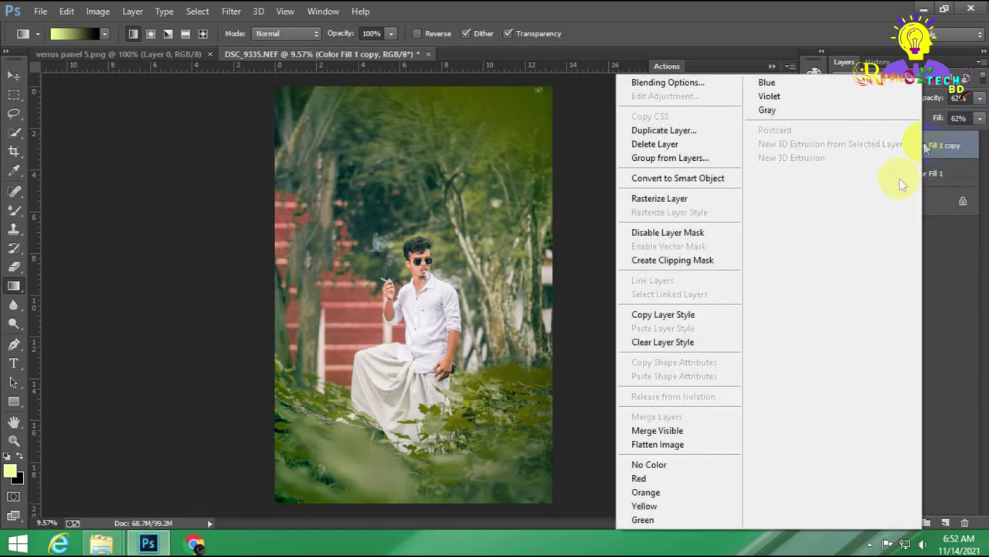
left_click(715, 431)
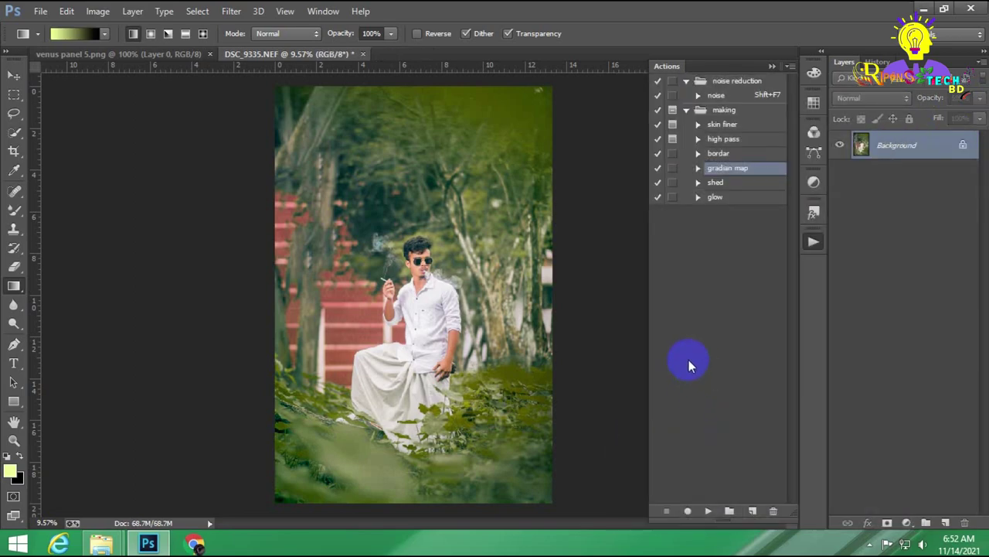
left_click(905, 523)
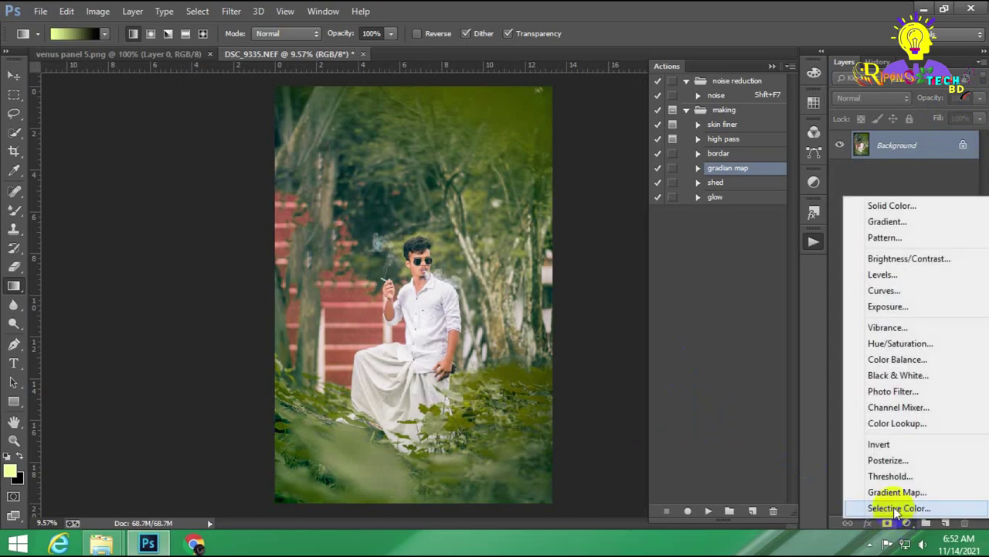
Step: Add a Color Balance layer: midtones cyan -15, highlights -5 cyan and -2 yellow
left_click(897, 359)
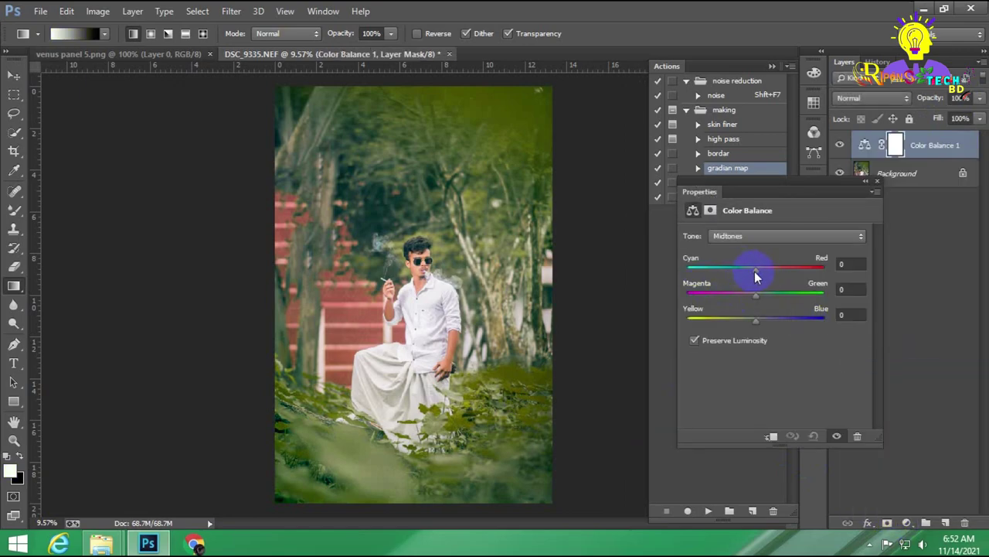
left_click_drag(755, 271, 746, 272)
left_click(756, 318)
left_click(742, 236)
left_click(742, 284)
left_click_drag(754, 324, 757, 322)
mouse_move(750, 272)
left_mouse_down()
mouse_move(764, 272)
mouse_move(753, 270)
left_mouse_up()
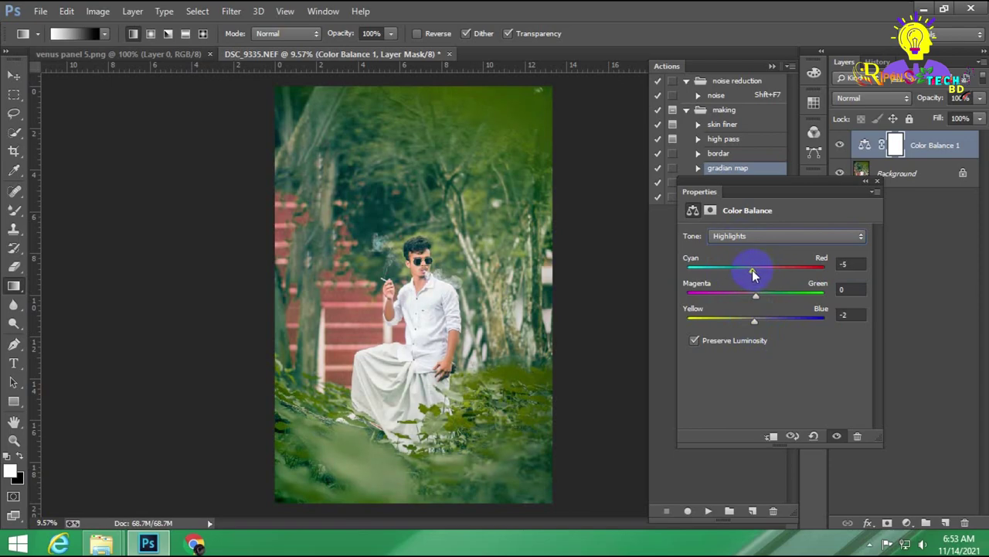
Step: Set the Color Balance shadows to -12 cyan and -7 yellow
left_click(750, 236)
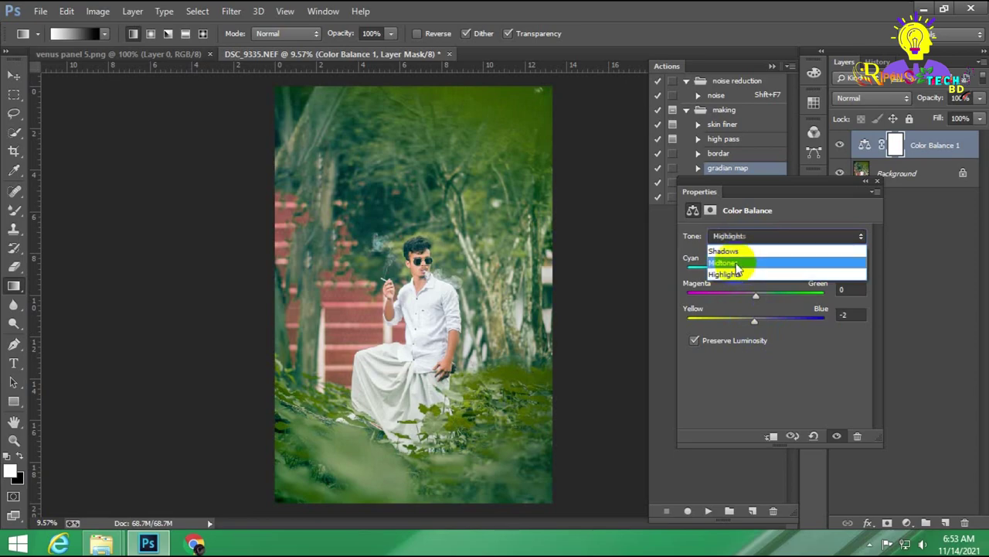
left_click(737, 262)
left_click(740, 237)
left_click(739, 250)
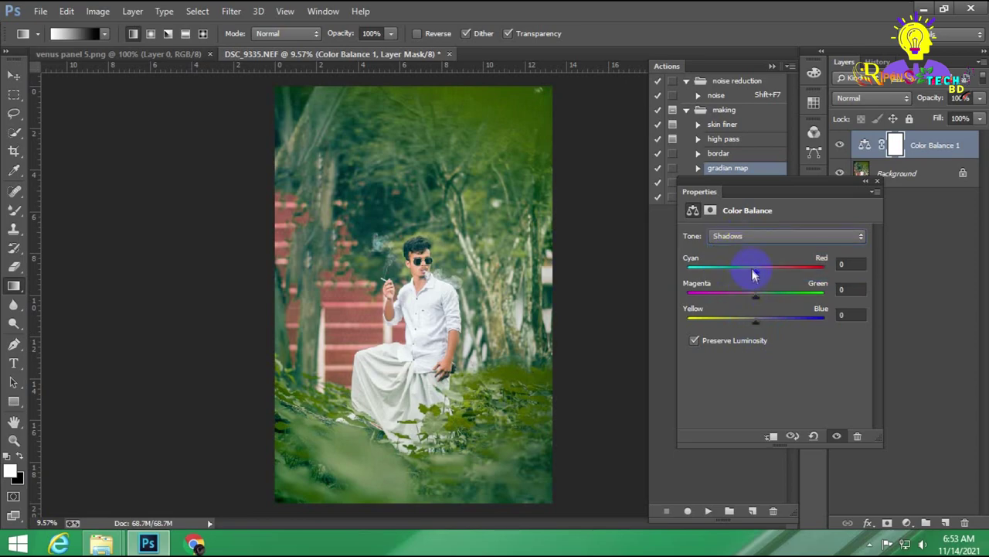
left_click_drag(753, 270, 748, 269)
left_click_drag(754, 320, 755, 324)
left_click_drag(751, 318, 751, 319)
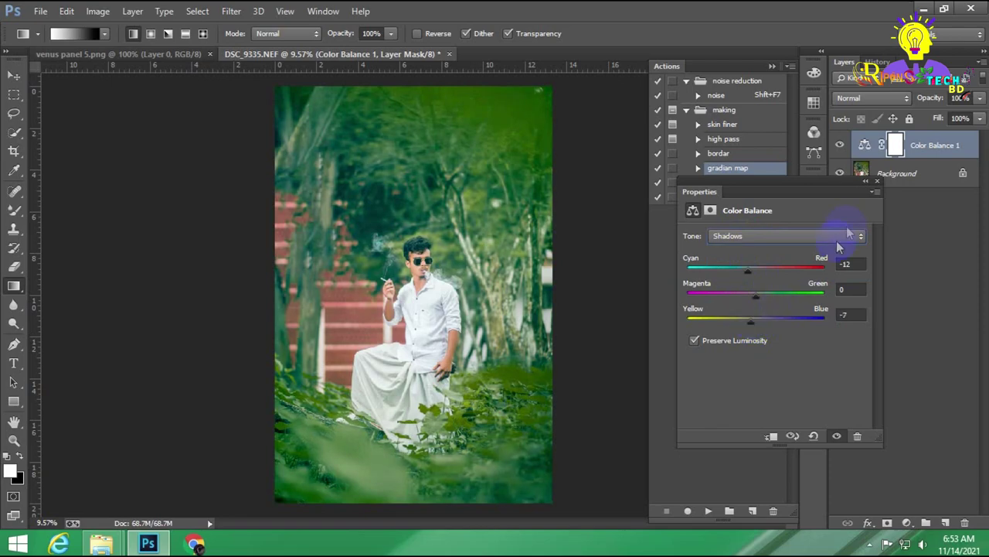
Step: Merge the Color Balance adjustment into the Background layer with Merge Visible
left_click(877, 183)
right_click(903, 151)
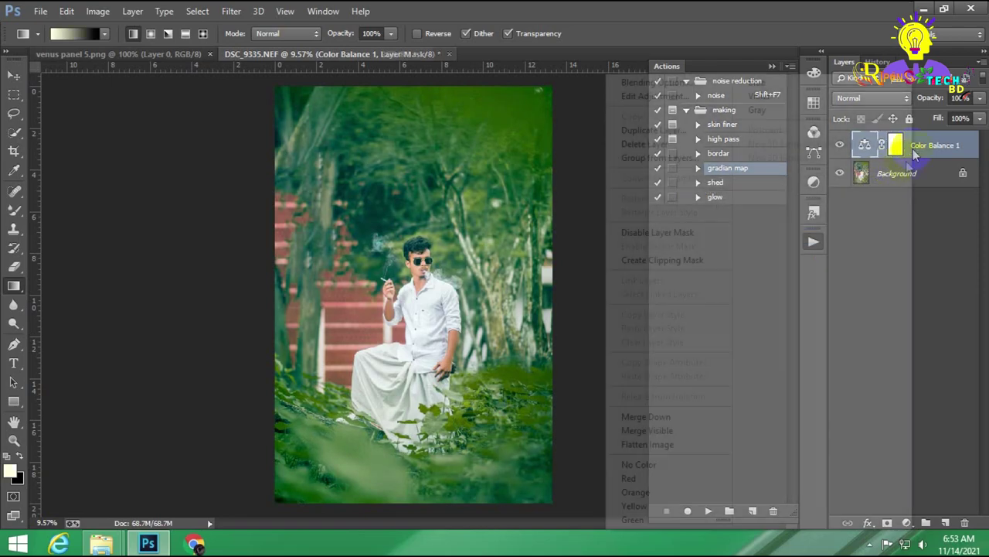
left_click(680, 431)
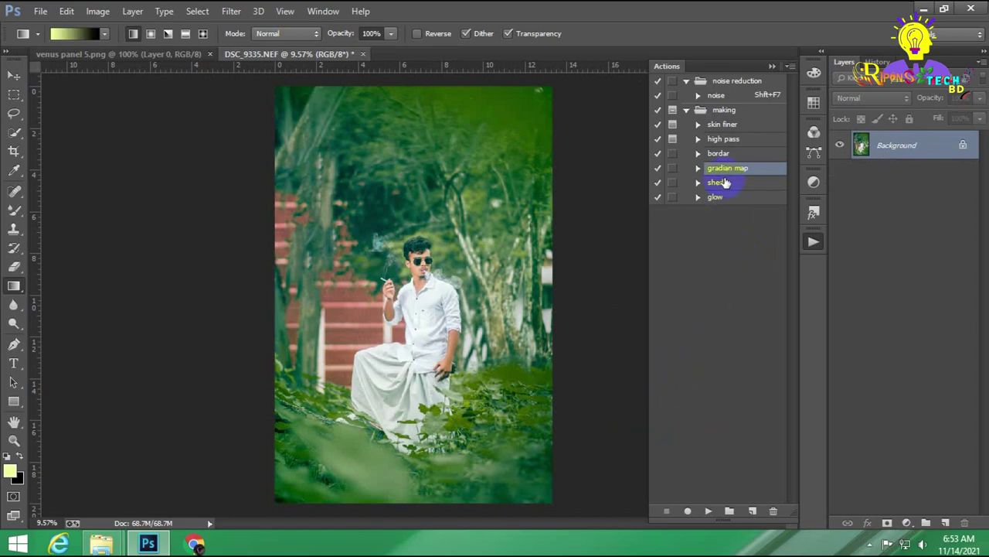
Step: Run the 'high pass' action for an Overlay sharpening layer, then the 'shed' action
left_click(719, 141)
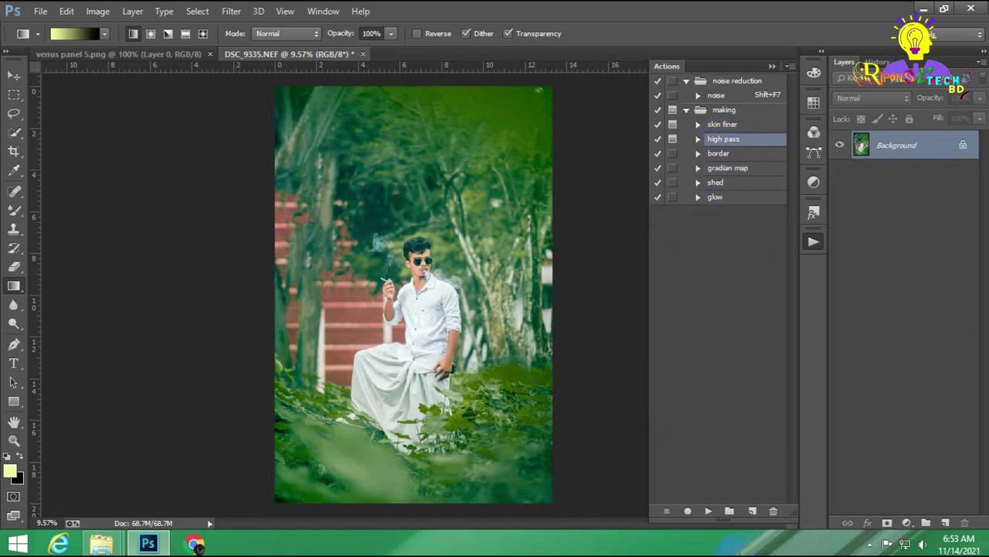
left_click(708, 510)
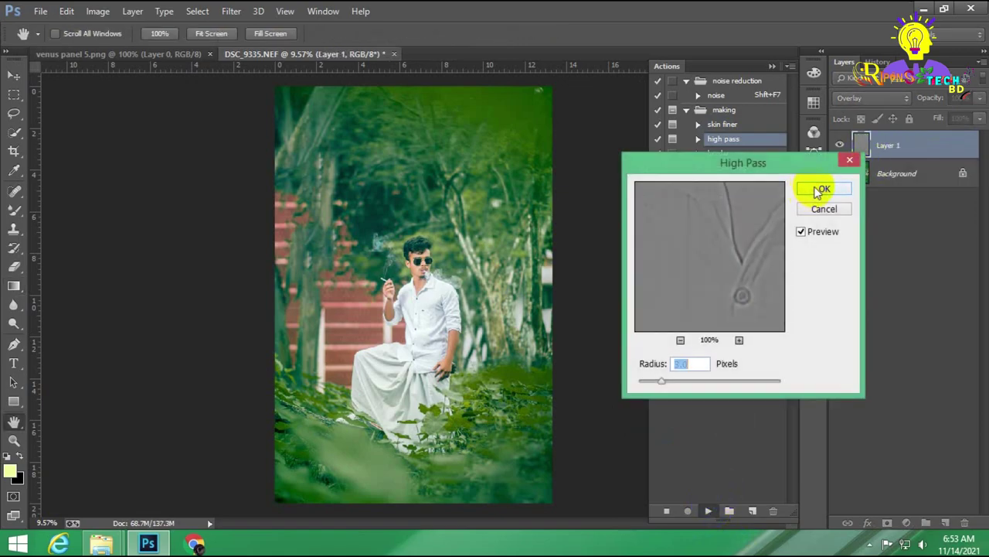
left_click(830, 192)
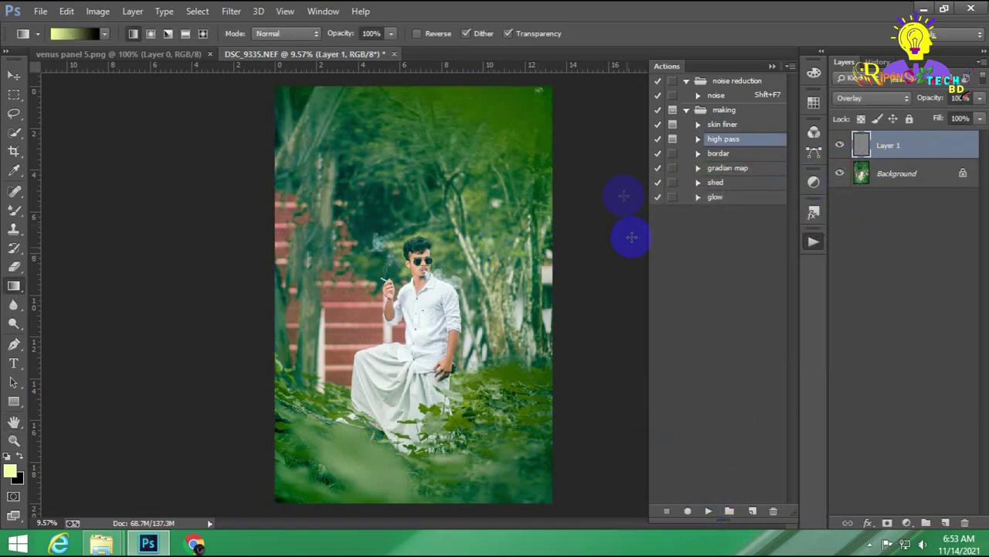
left_click(727, 183)
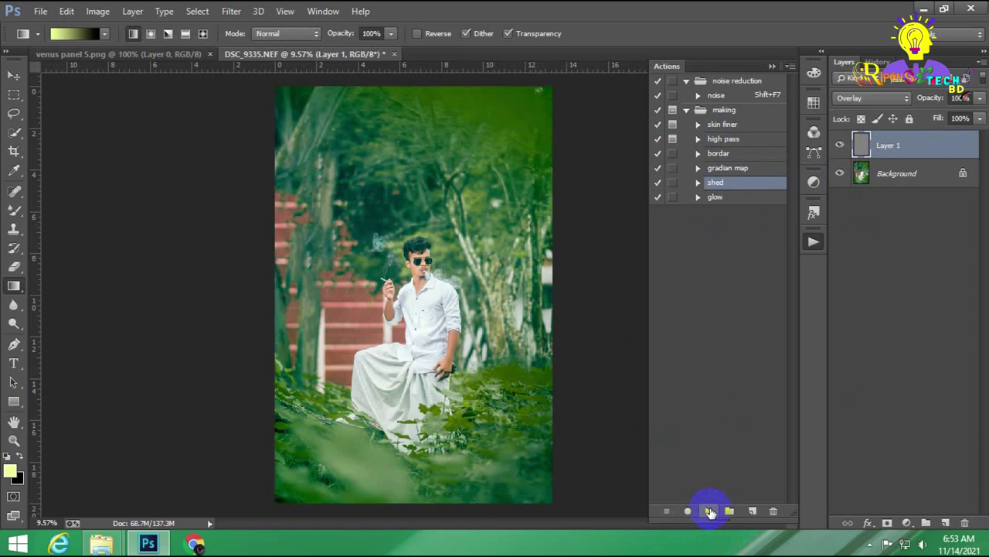
left_click(710, 511)
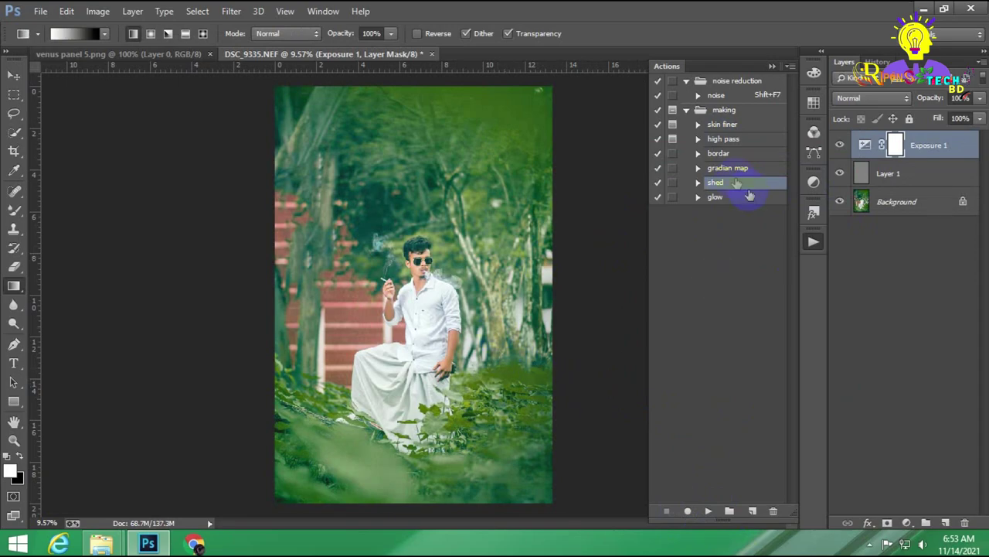
Step: Set Exposure 1 to +0.01 exposure, +0.0093 offset and 0.99 gamma
double_click(865, 146)
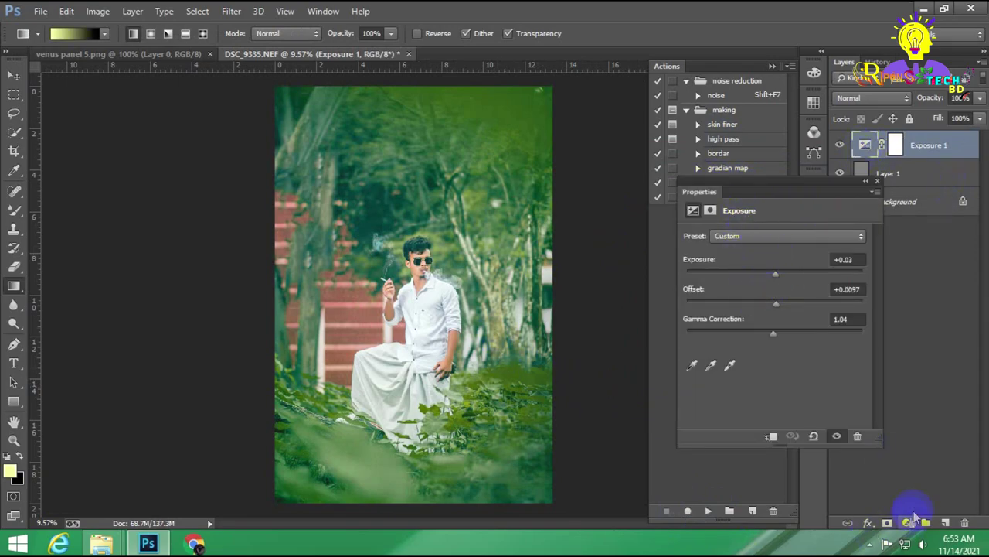
left_click(907, 523)
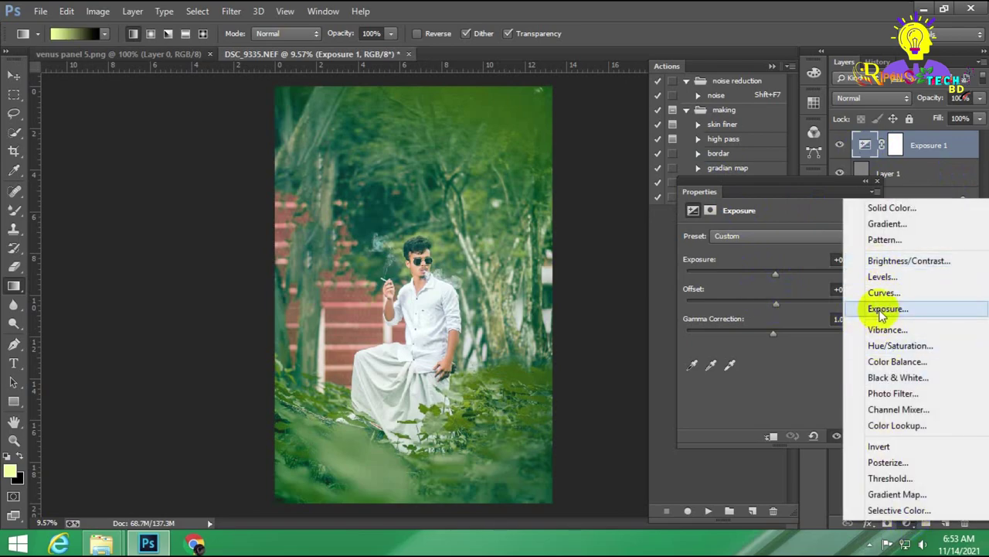
left_click(785, 315)
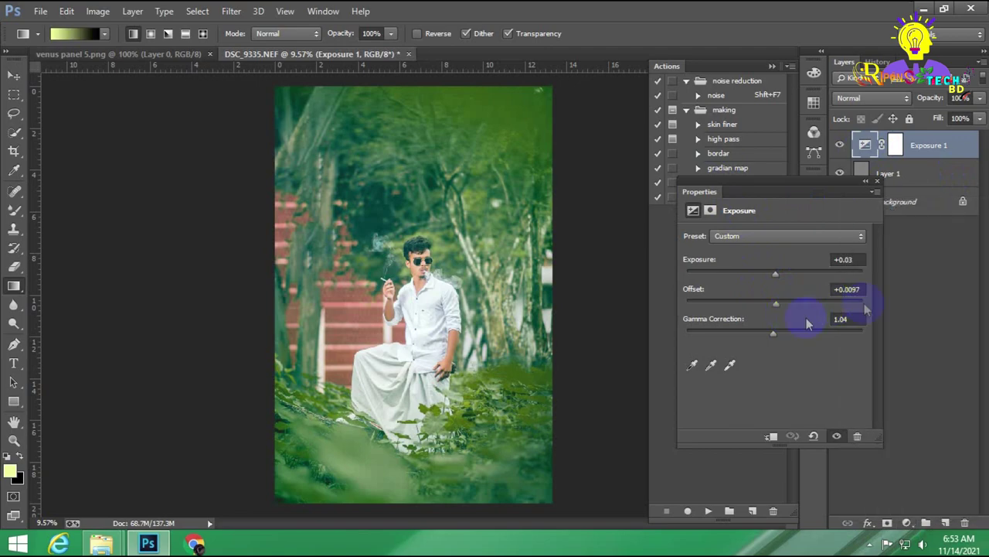
left_click(858, 289)
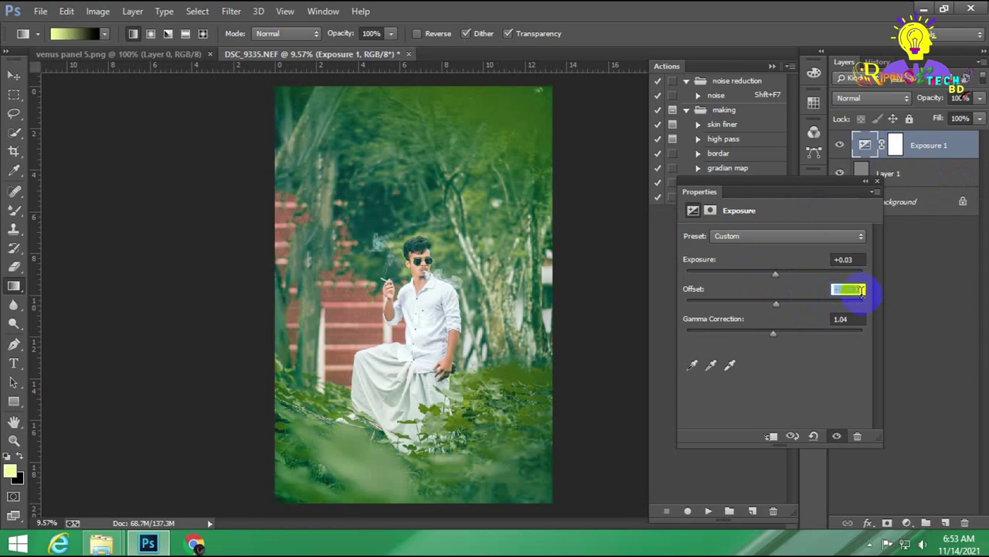
left_click(854, 320)
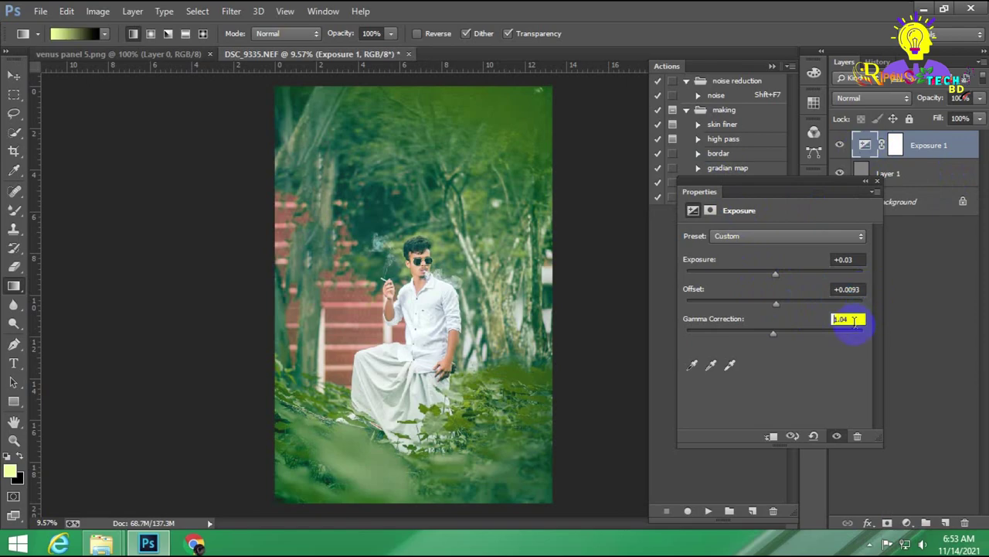
left_click(856, 259)
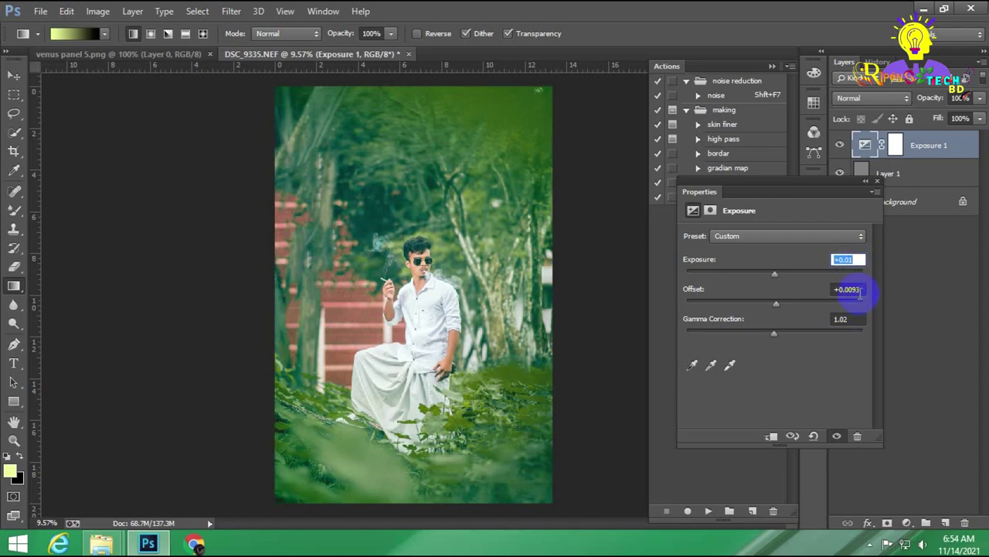
left_click(855, 321)
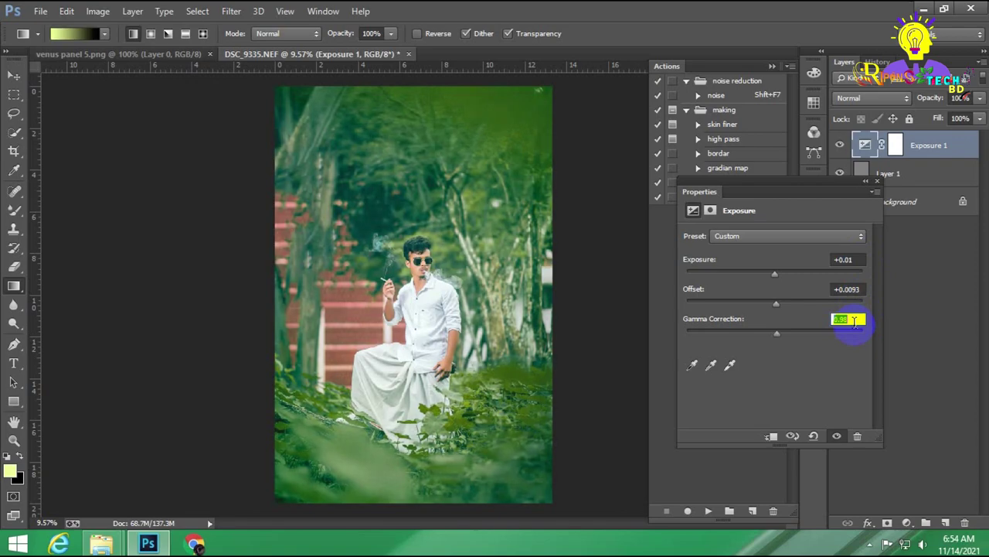
left_click(872, 182)
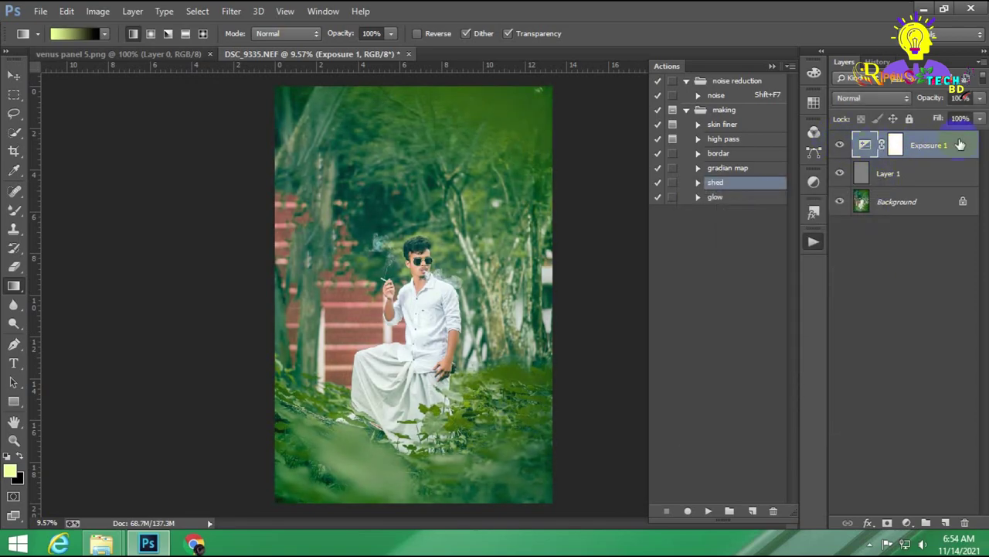
left_click(414, 334)
Step: Check the Exposure 1 layer, then merge all visible layers into one Background layer
left_click(841, 146)
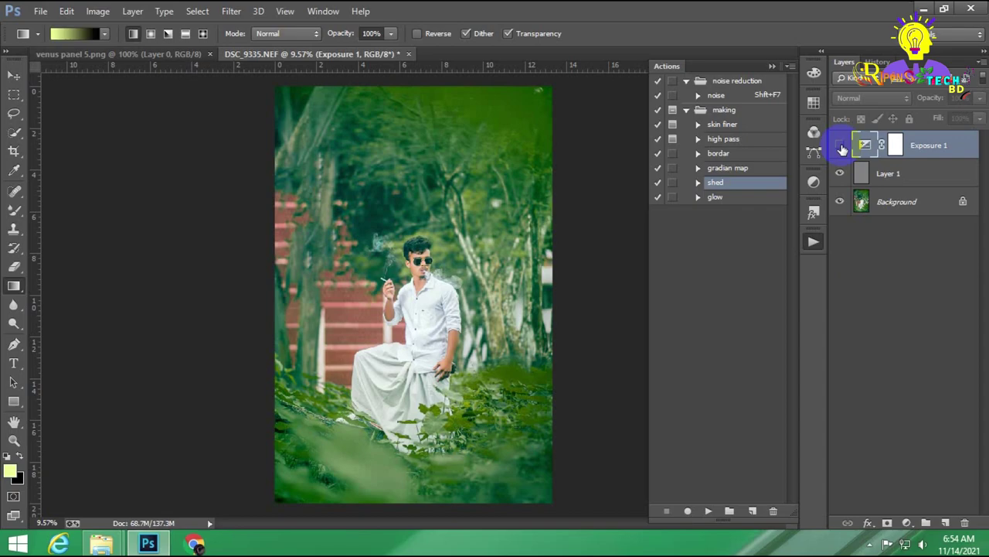
left_click(841, 146)
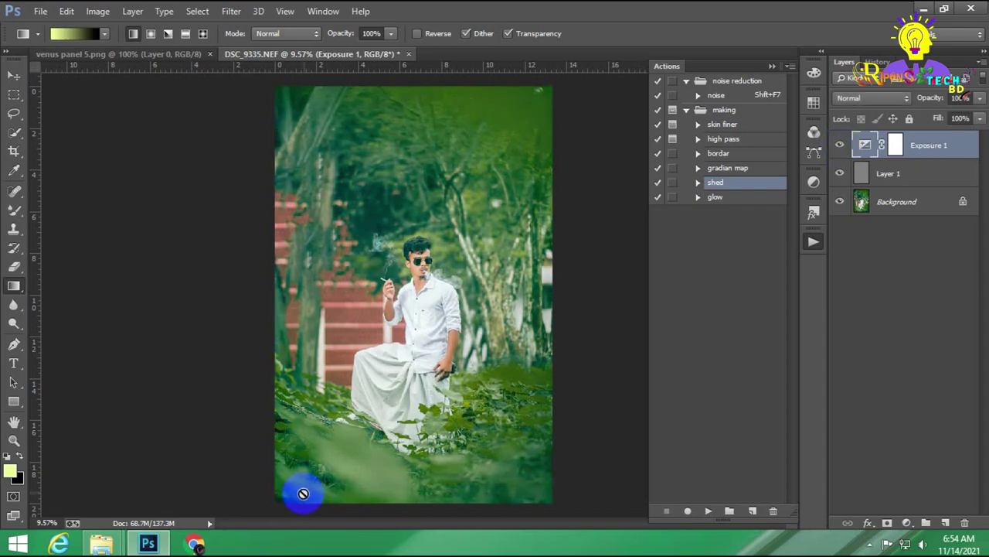
right_click(926, 147)
left_click(700, 424)
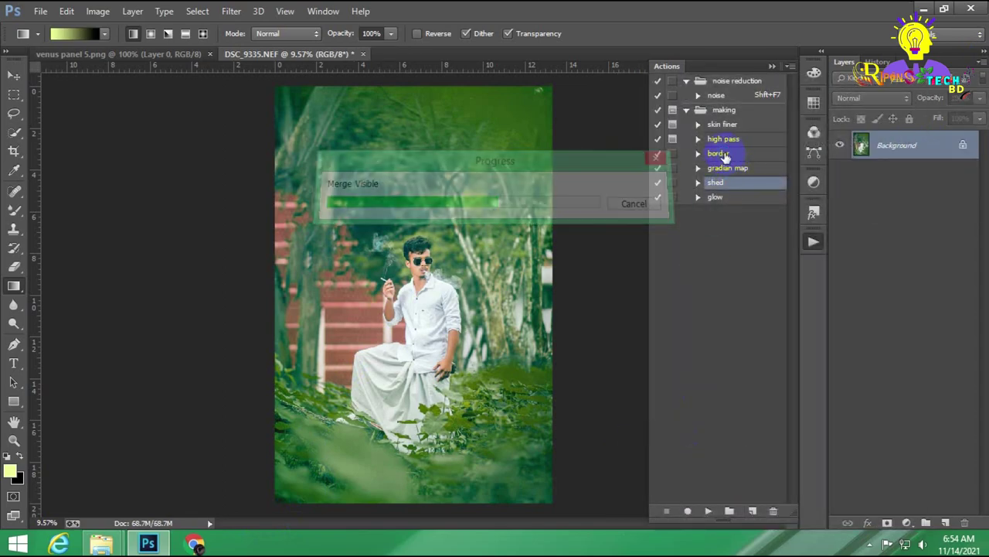
Step: Add a white border with the 'bordar' action and bring up the venus panel 5.png document
left_click(719, 153)
left_click(706, 510)
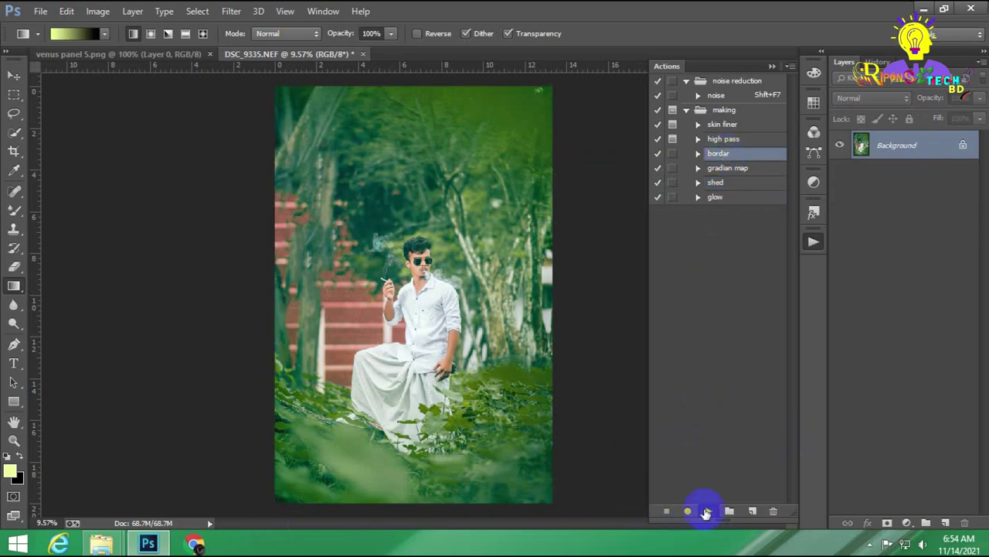
left_click(706, 511)
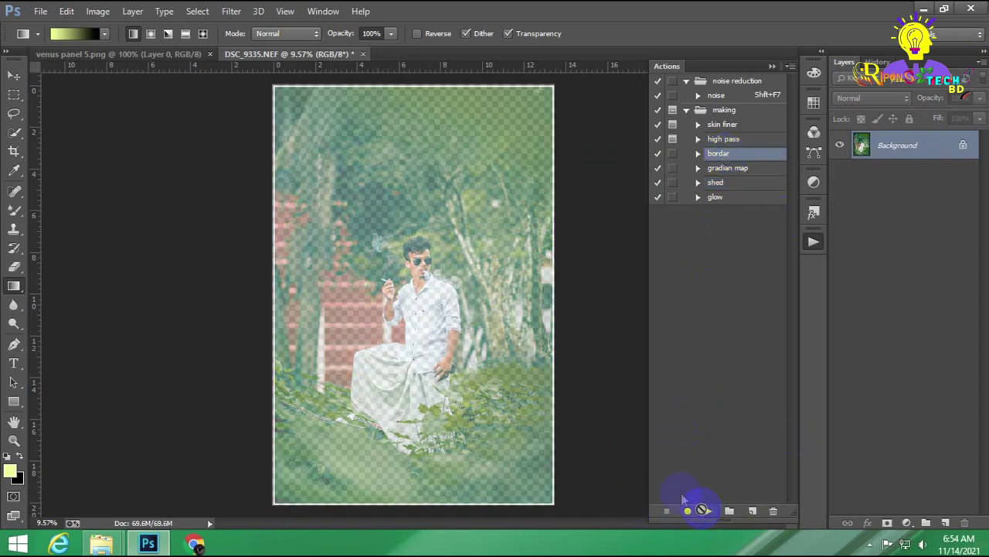
left_click(96, 54)
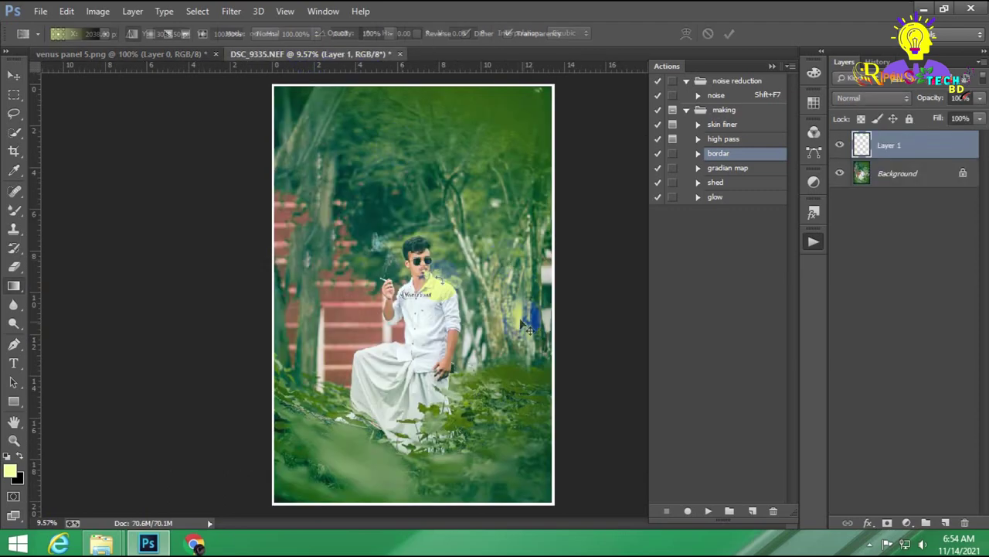
Step: Drag the venus panel 5.png logo in, scale it down, position it bottom-left, and merge visible layers
left_click_drag(288, 62, 444, 307)
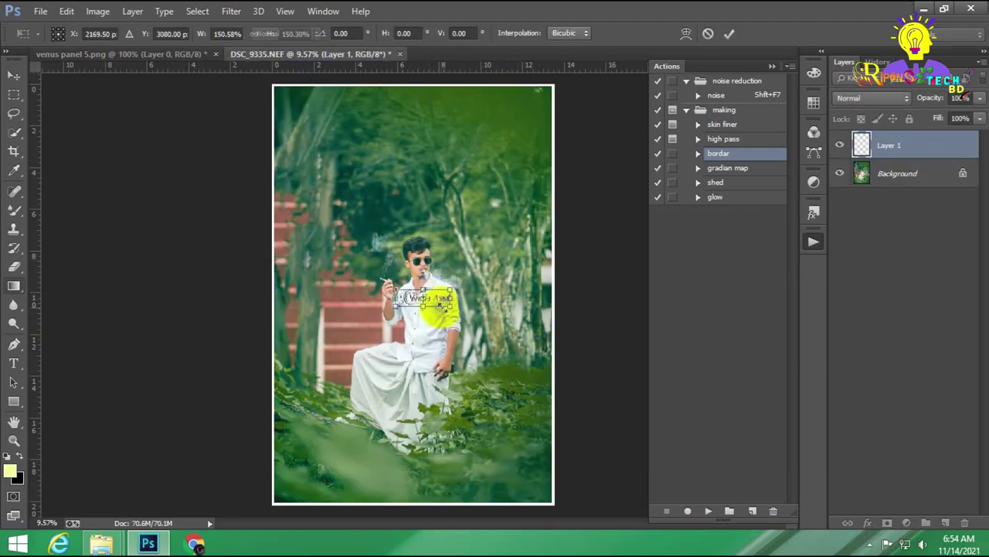
key("Return")
left_click(13, 75)
left_click_drag(426, 300, 317, 485)
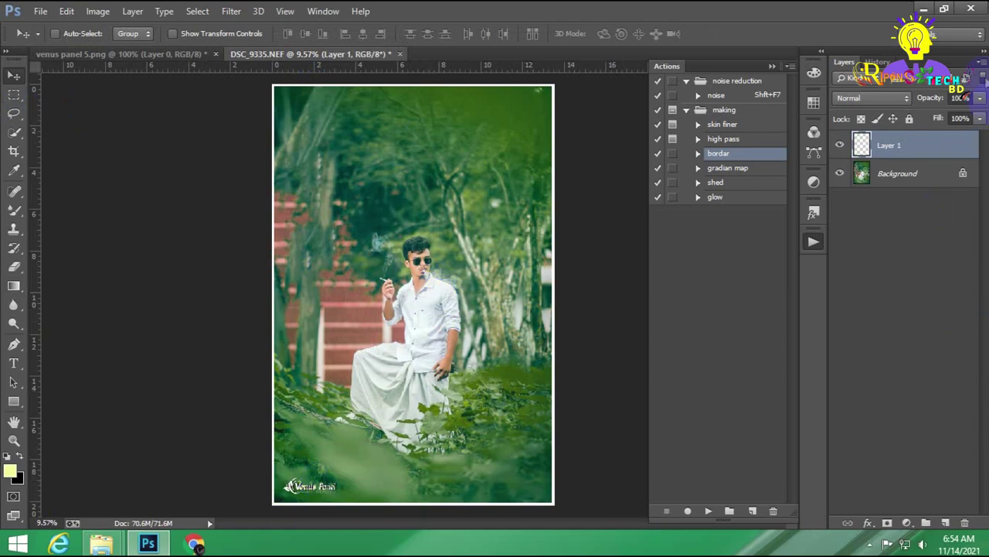
right_click(928, 145)
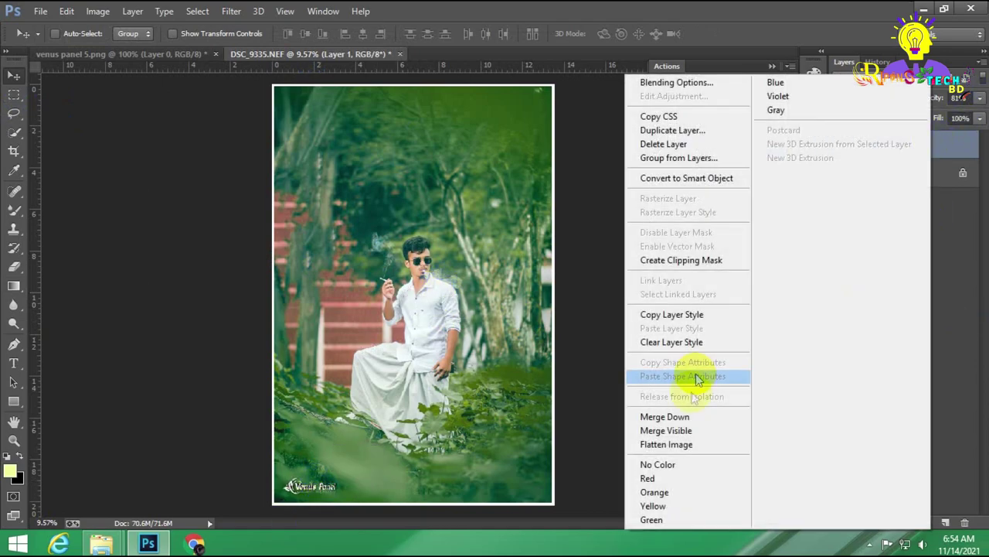
left_click(666, 429)
Step: Save the portrait as JPEG DSC_9335.jpg in the output folder, accepting the JPEG options
left_click(40, 11)
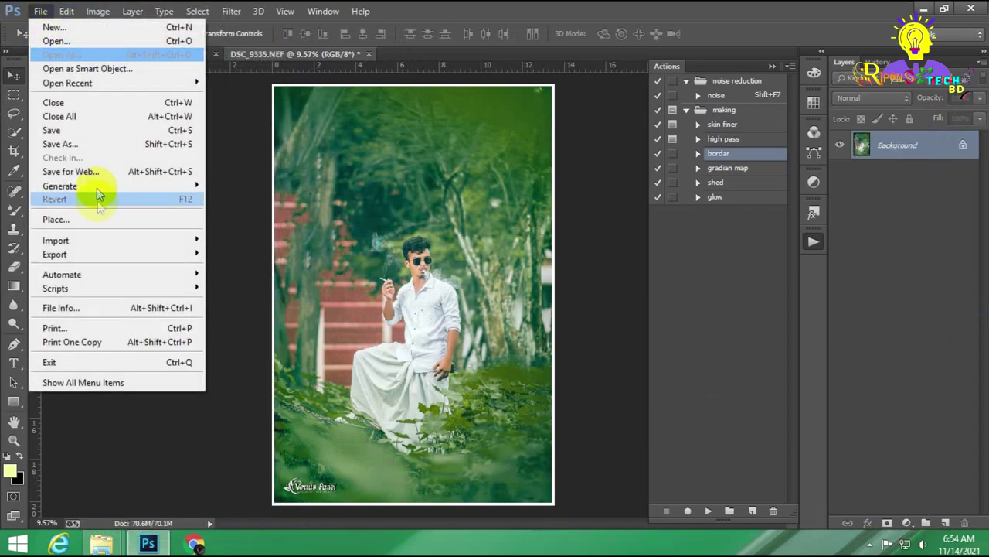
left_click(81, 144)
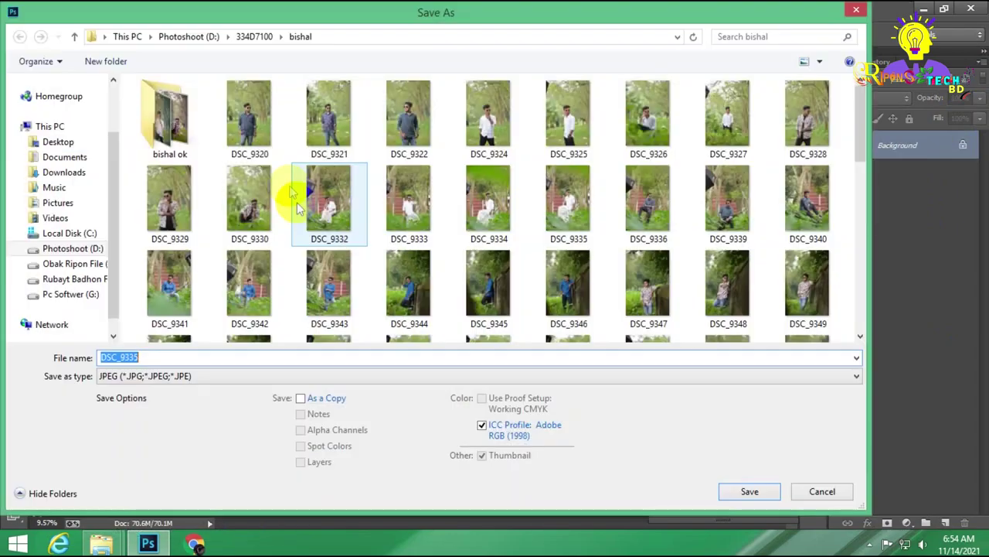
double_click(141, 113)
key("Return")
key("Return")
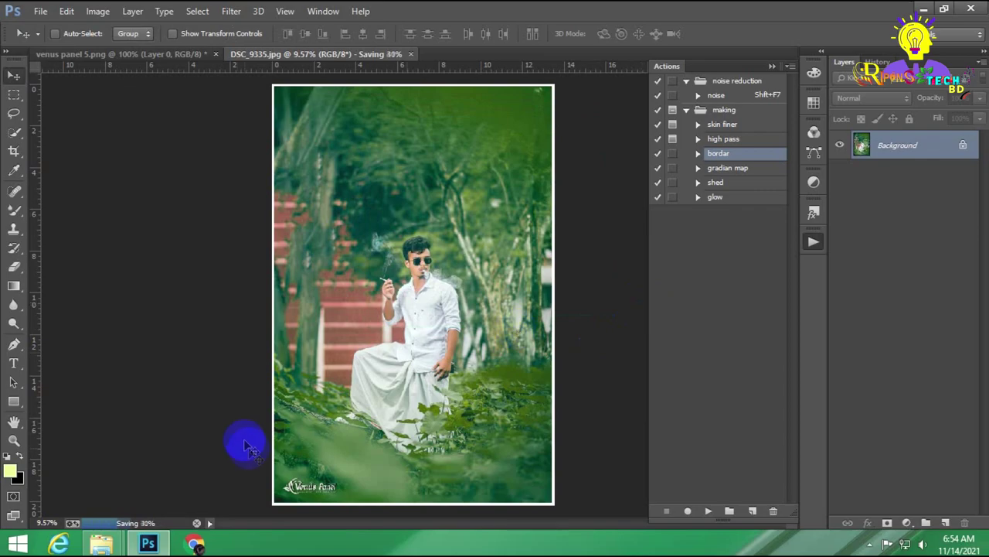